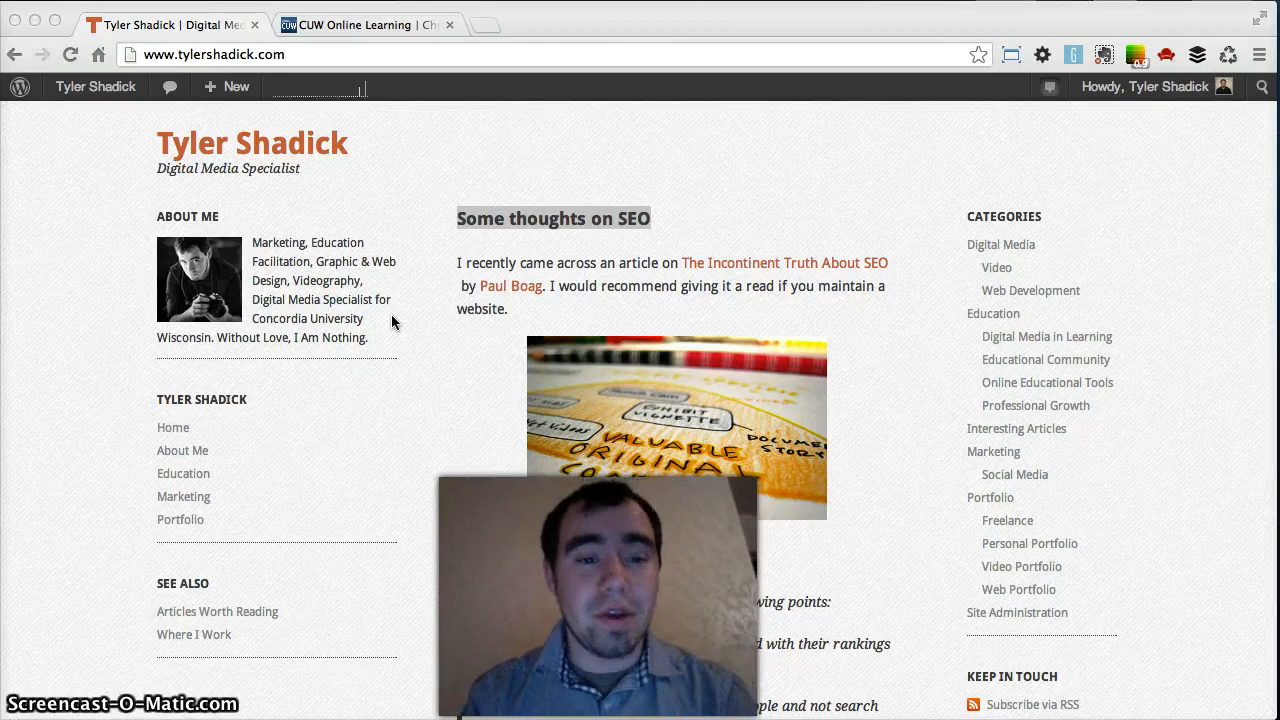
# Look through the blog posts on the site's home page.
pyautogui.click(414, 300)
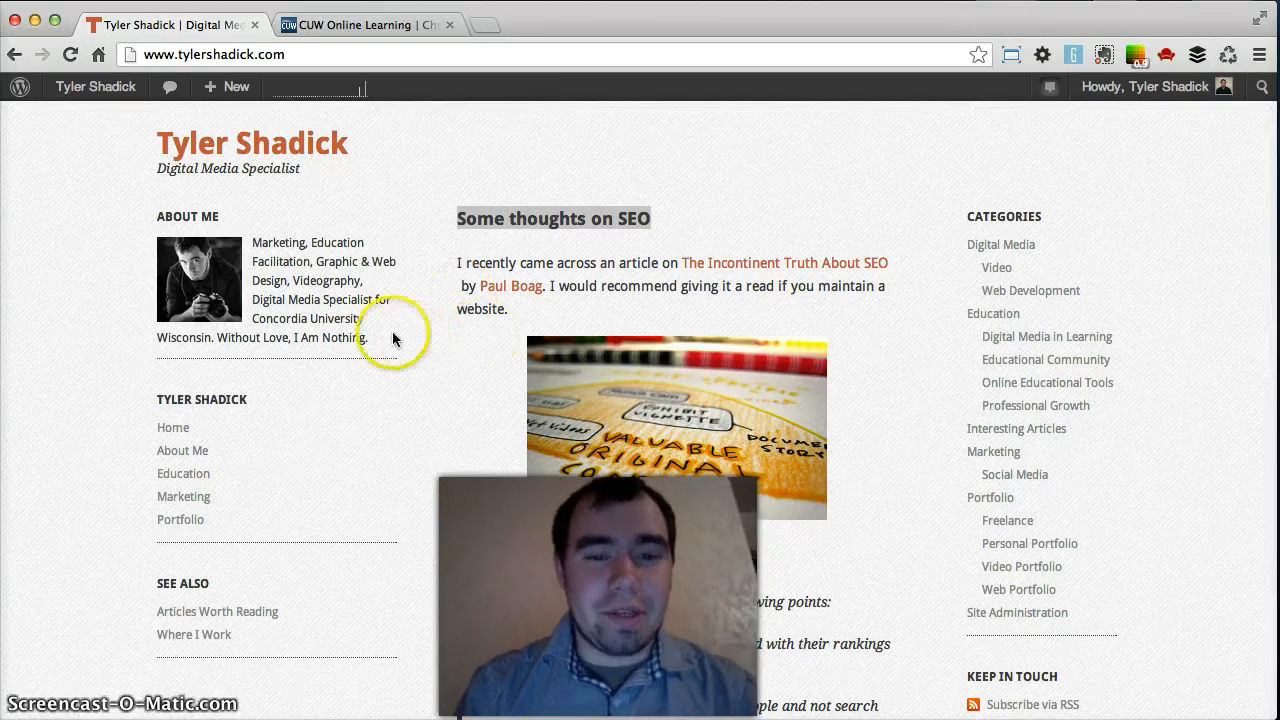
pyautogui.scroll(-5, 392, 338)
pyautogui.scroll(5, 392, 338)
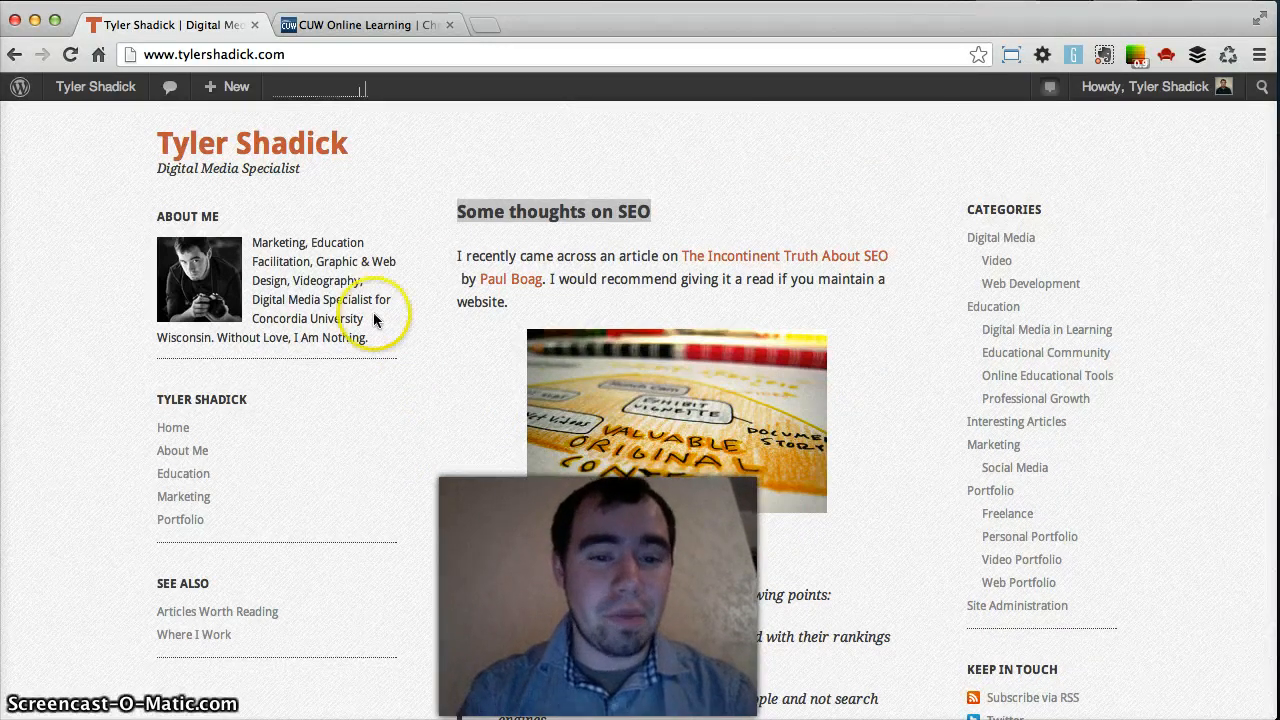
pyautogui.click(474, 320)
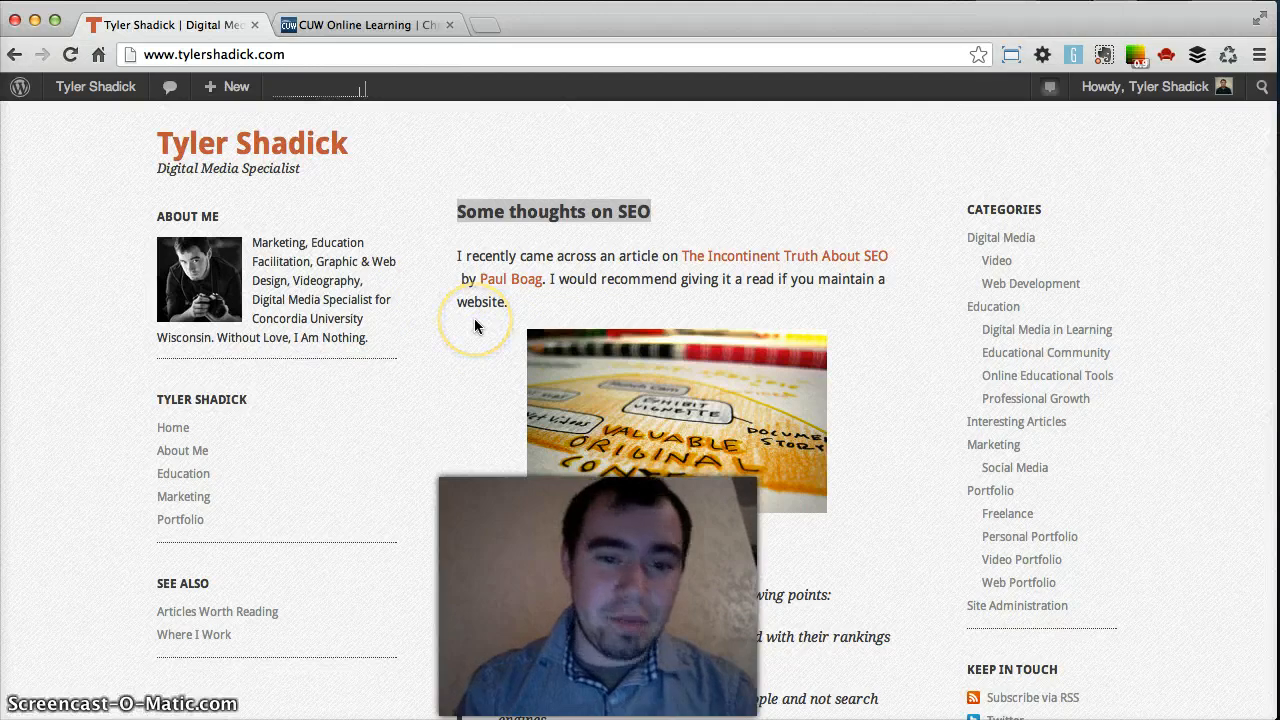
pyautogui.scroll(-1, 475, 320)
pyautogui.scroll(-15, 475, 320)
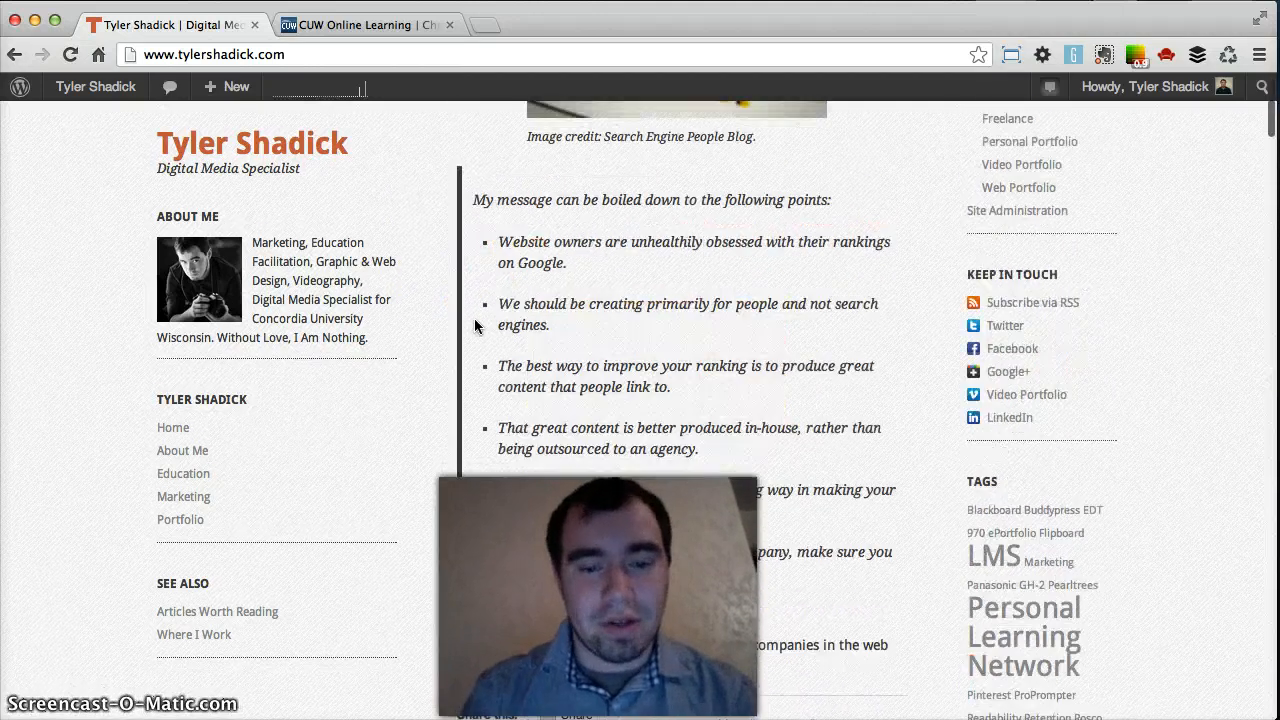
pyautogui.scroll(-6, 475, 324)
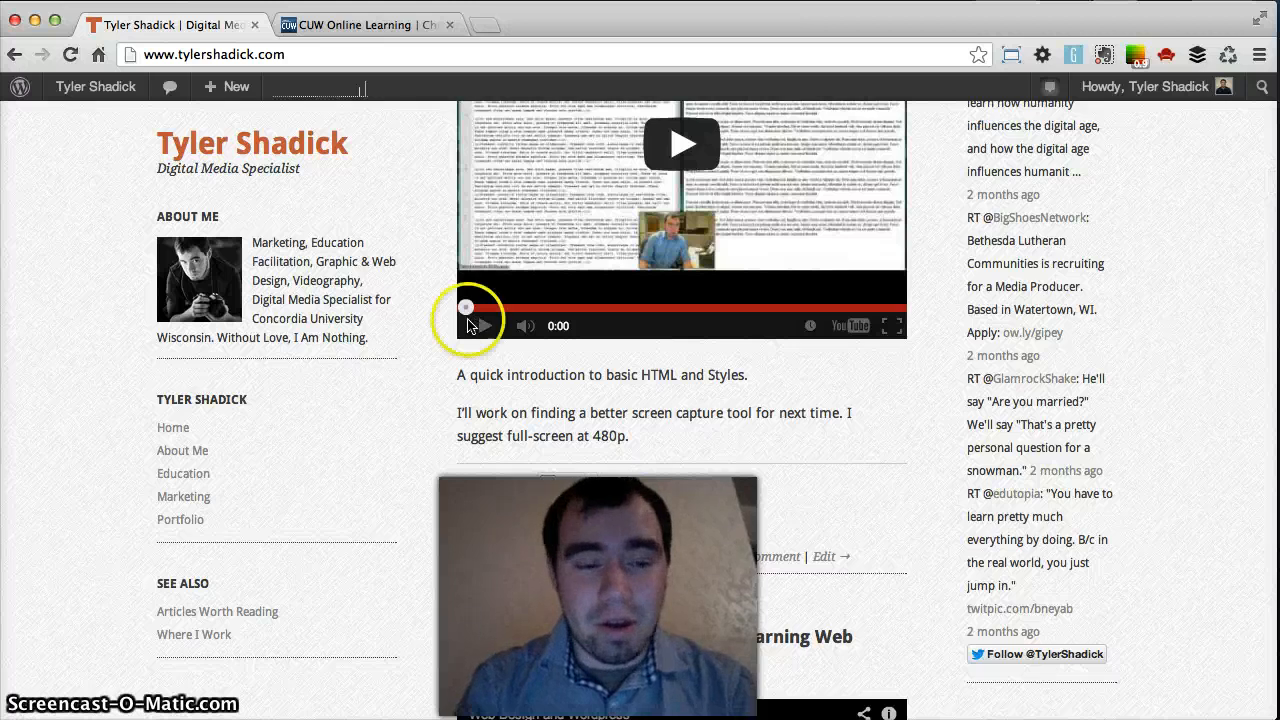
pyautogui.scroll(7, 386, 461)
pyautogui.scroll(4, 386, 461)
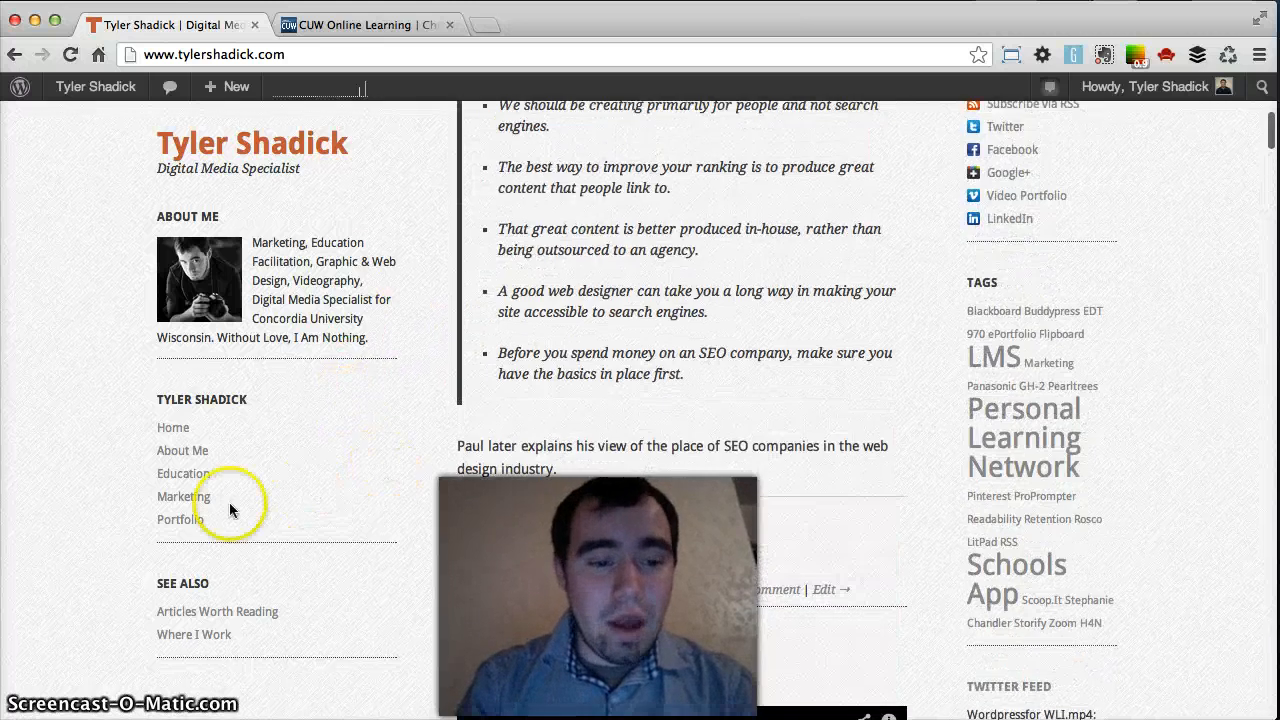
# Open the site's About Me page and look over its biography and education sections.
pyautogui.click(181, 453)
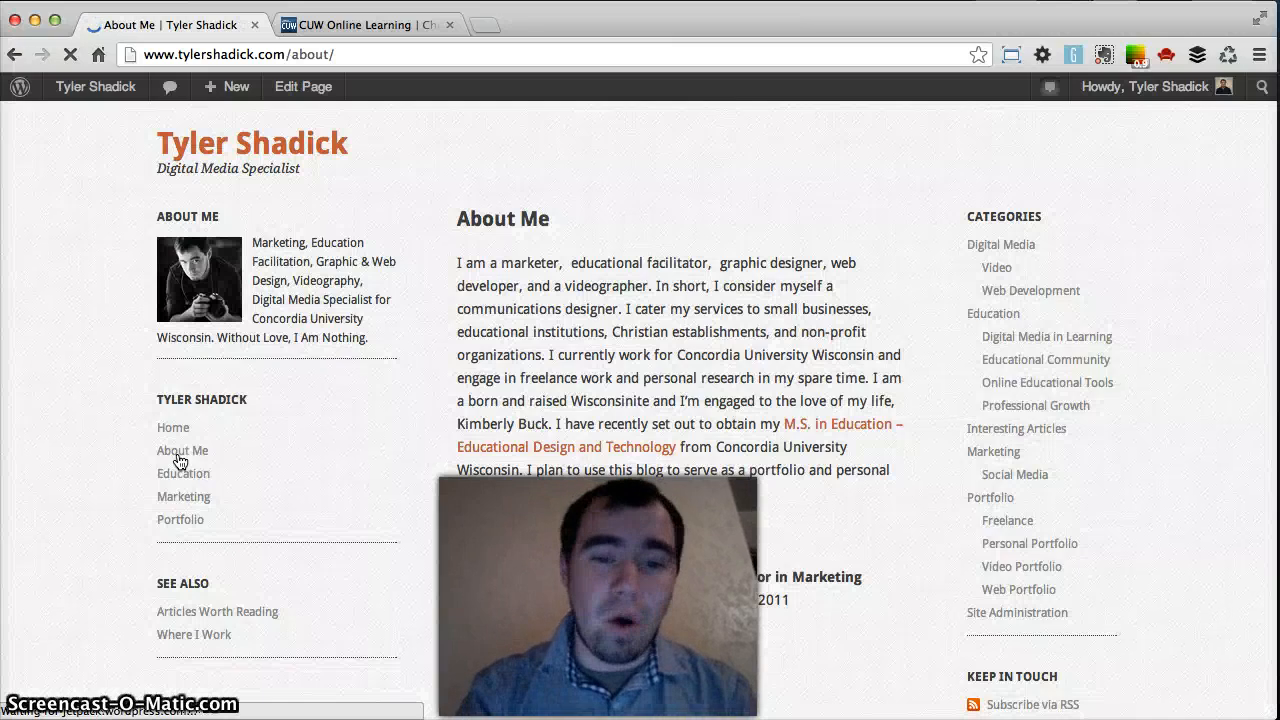
pyautogui.click(481, 425)
pyautogui.scroll(-5, 481, 425)
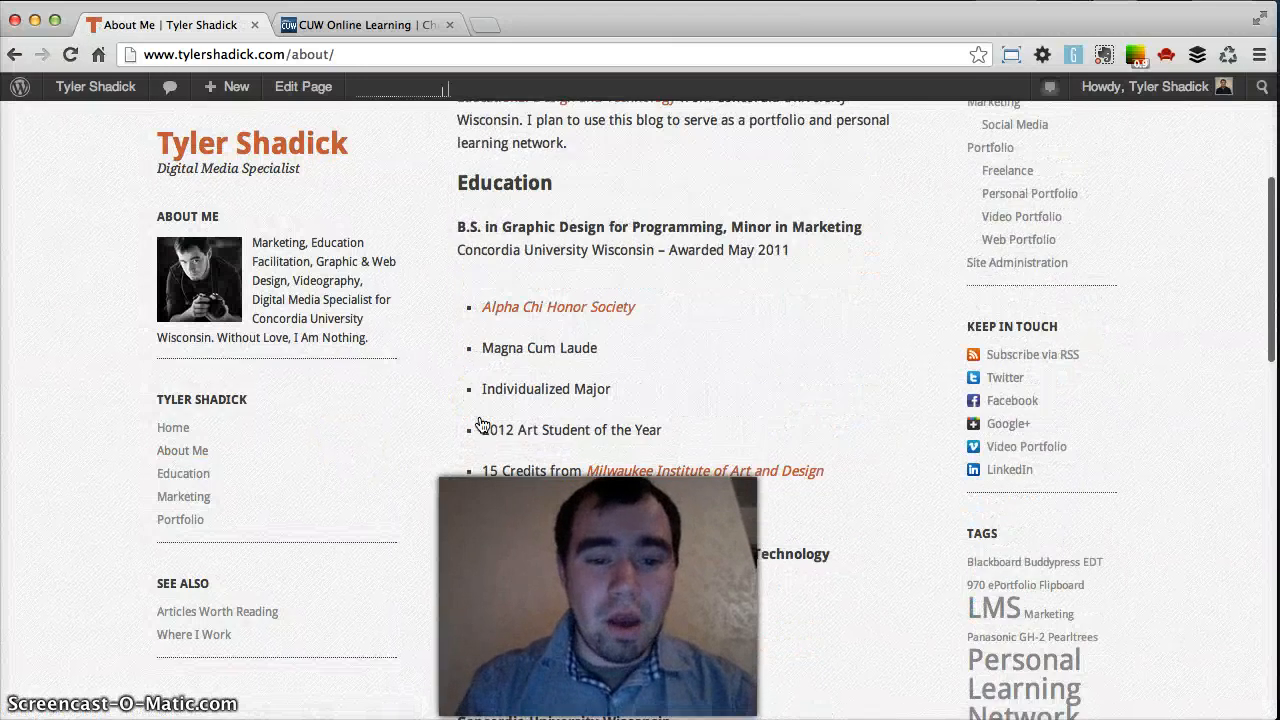
pyautogui.scroll(2, 481, 425)
pyautogui.scroll(-4, 481, 425)
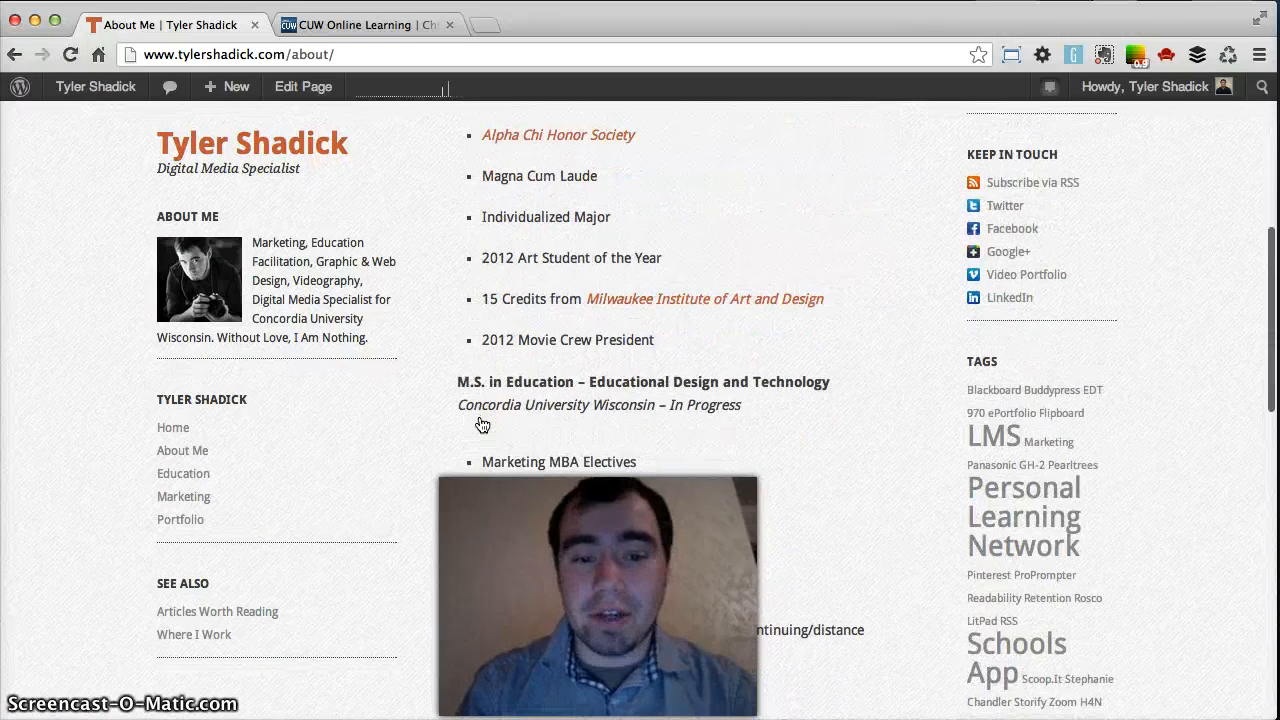
pyautogui.scroll(7, 481, 425)
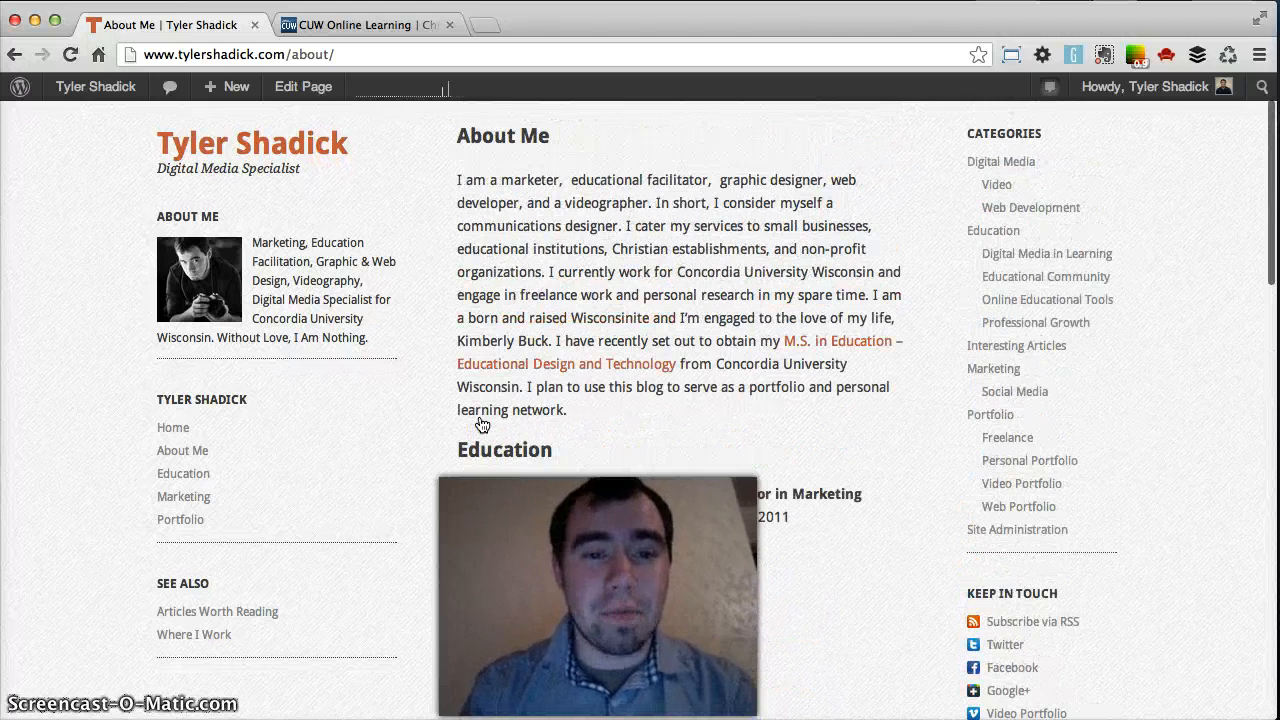
pyautogui.click(365, 240)
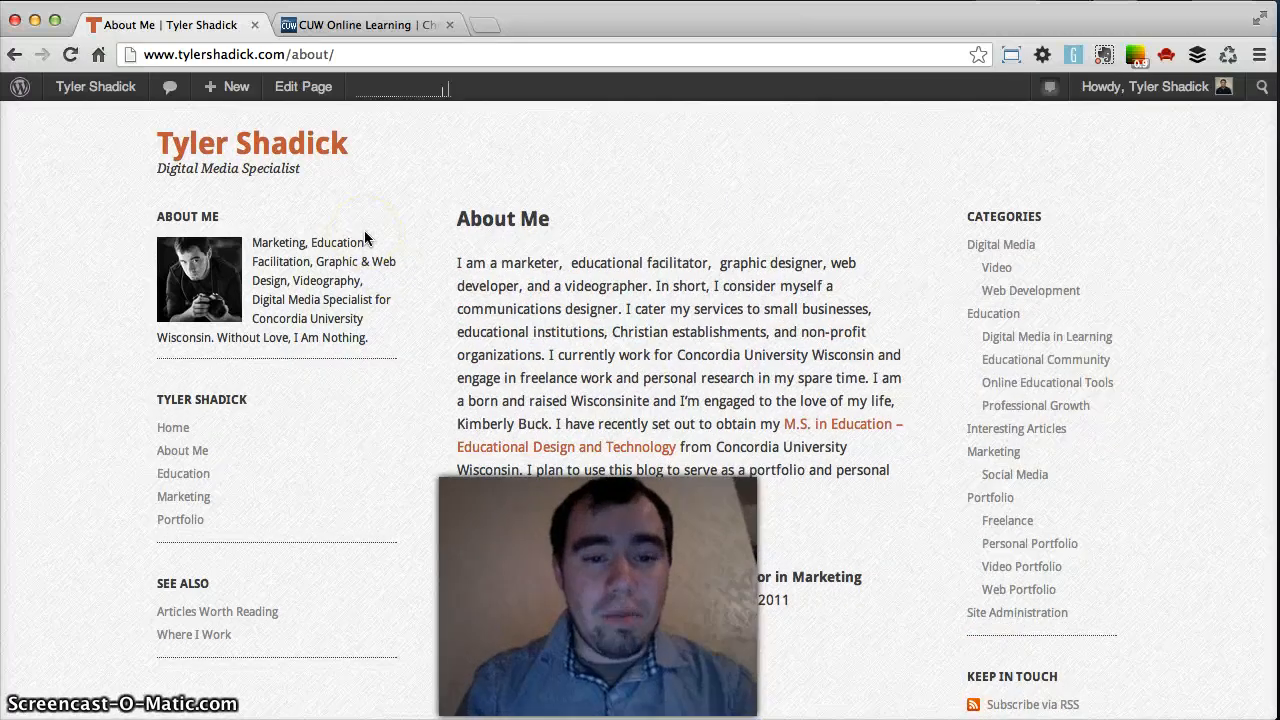
pyautogui.click(618, 336)
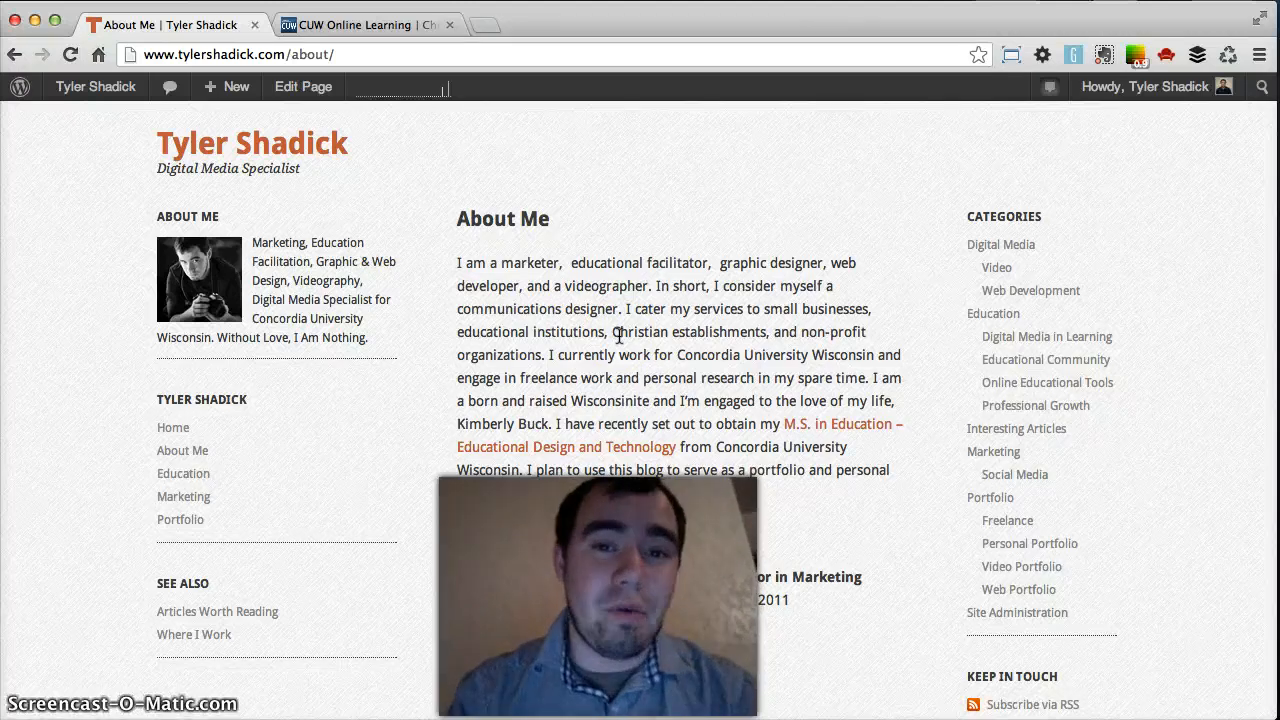
# Open the About Me page for editing and look through its content in the visual editor.
pyautogui.click(302, 87)
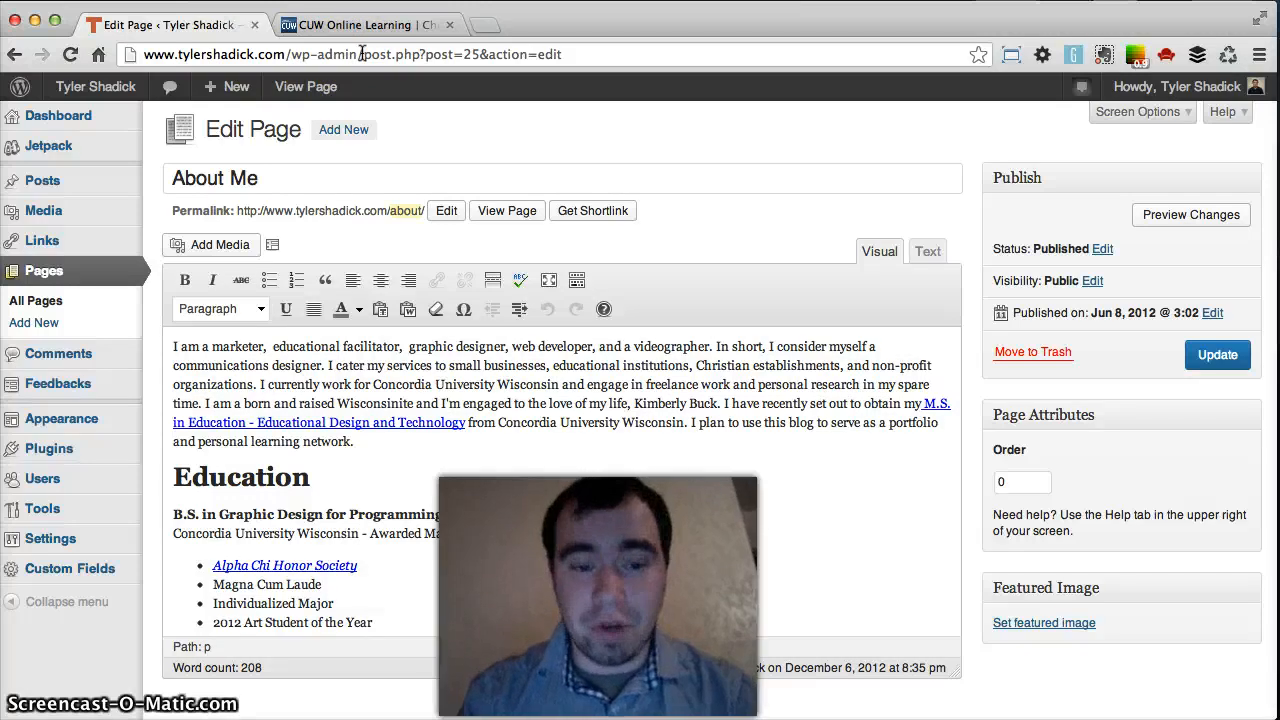
pyautogui.scroll(1, 376, 431)
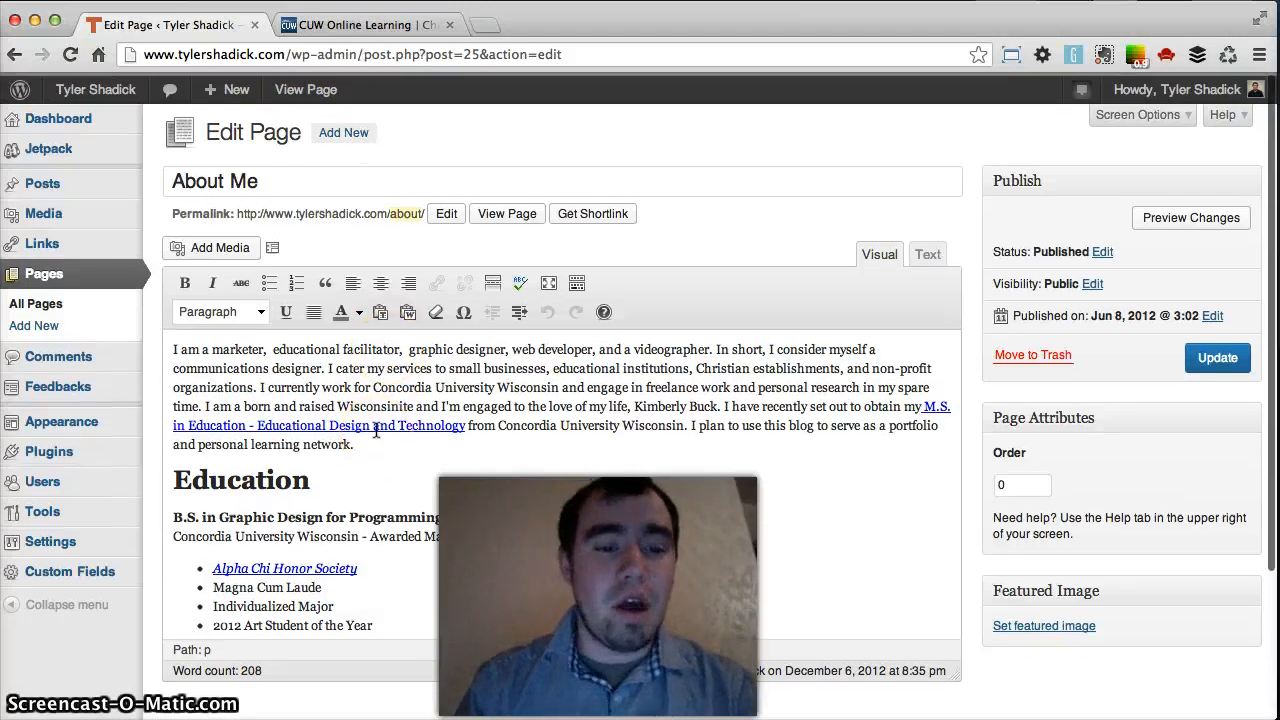
pyautogui.scroll(-1, 376, 431)
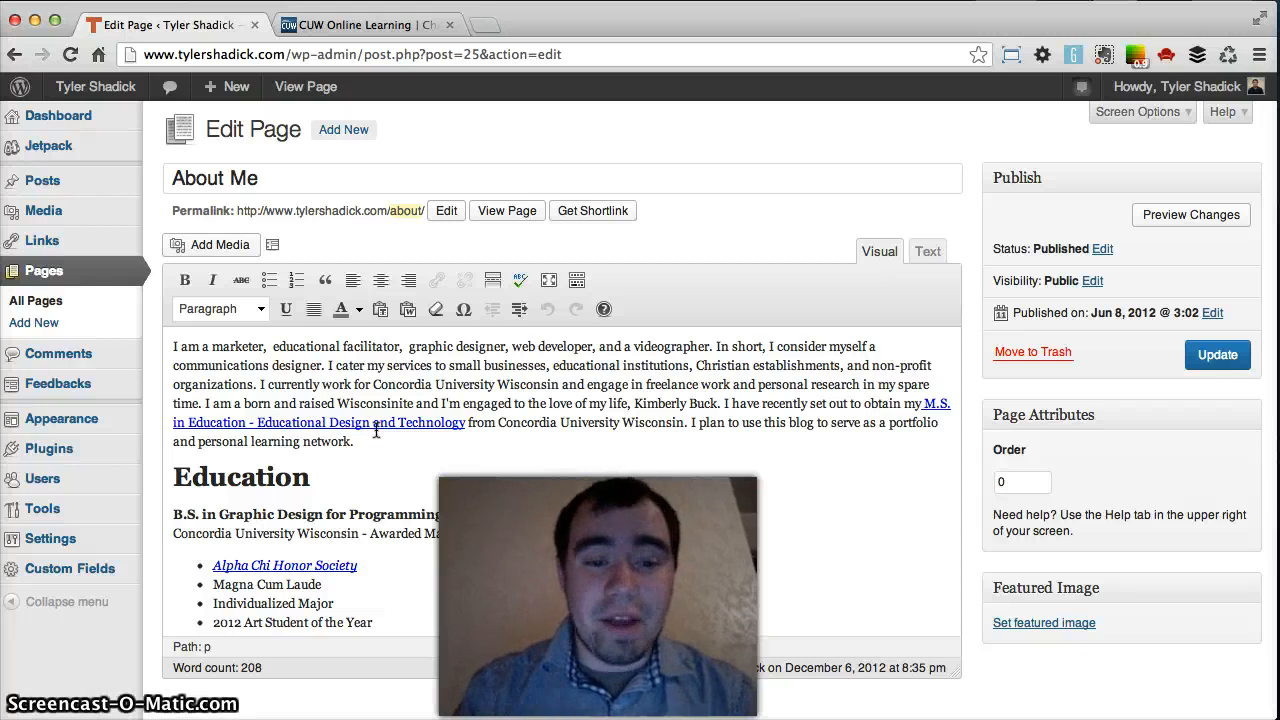
pyautogui.scroll(-10, 376, 431)
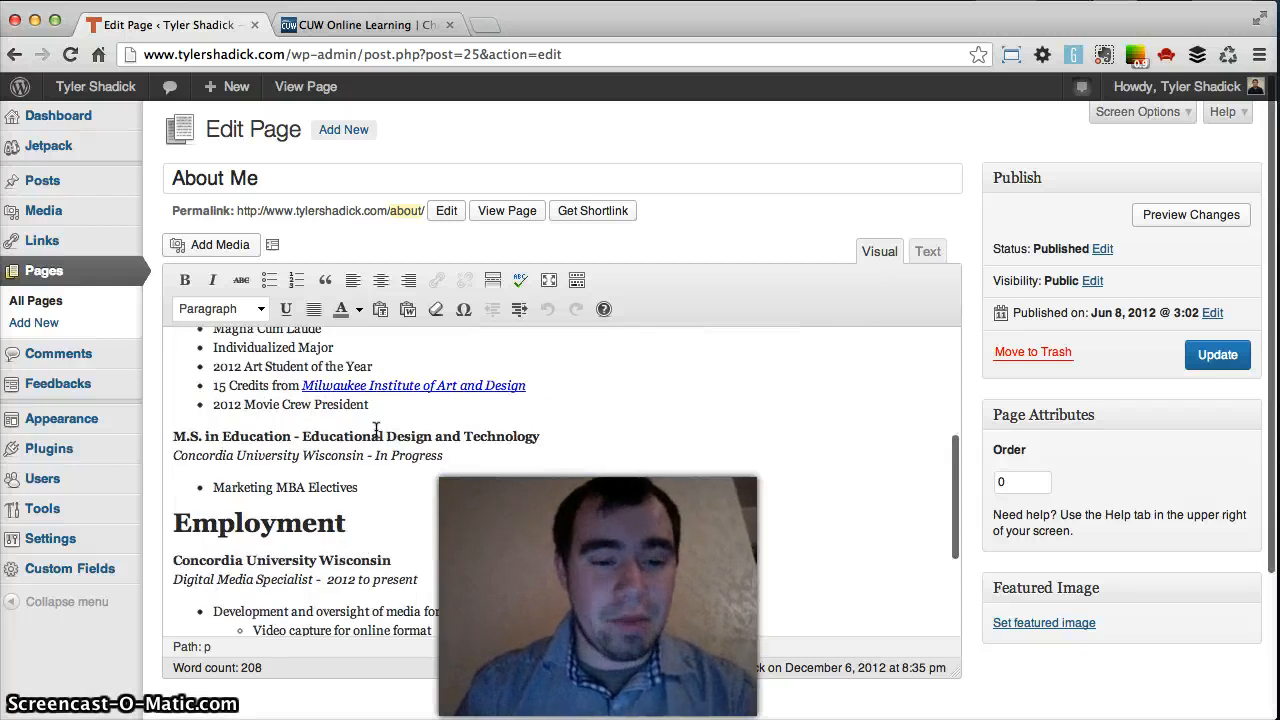
pyautogui.scroll(7, 376, 431)
pyautogui.scroll(5, 376, 431)
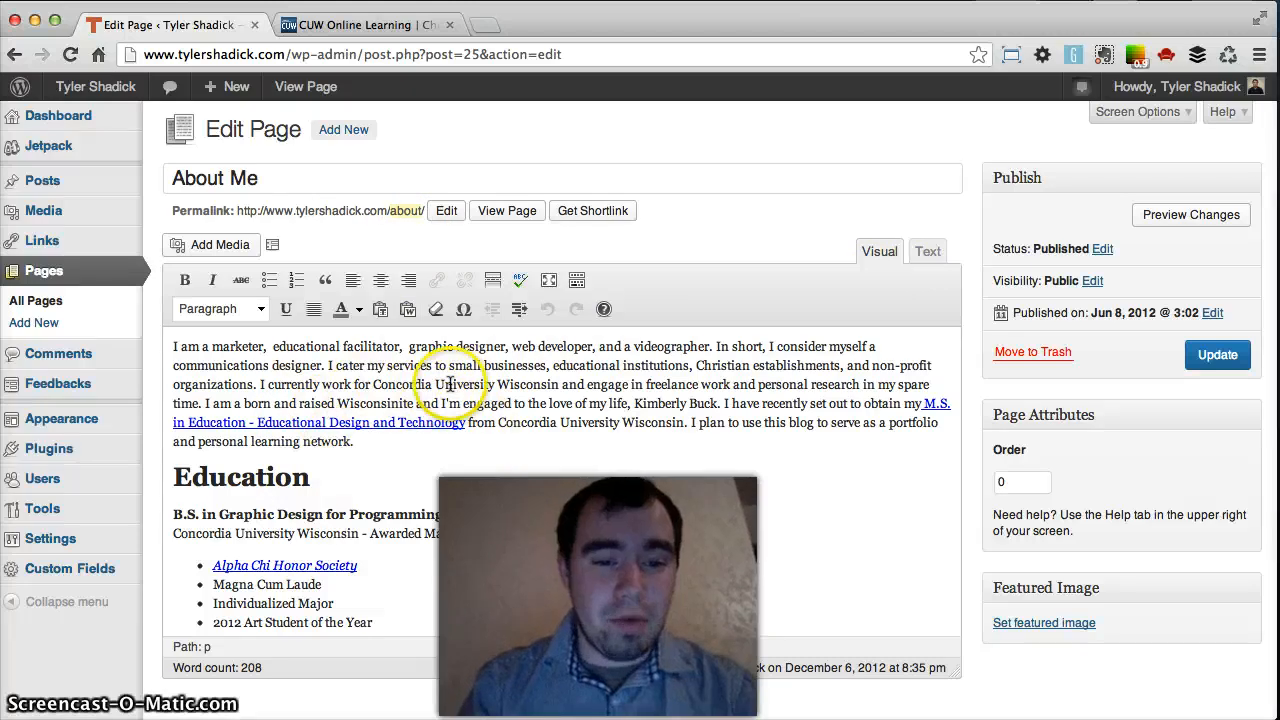
pyautogui.moveTo(373, 385); pyautogui.dragTo(557, 384)
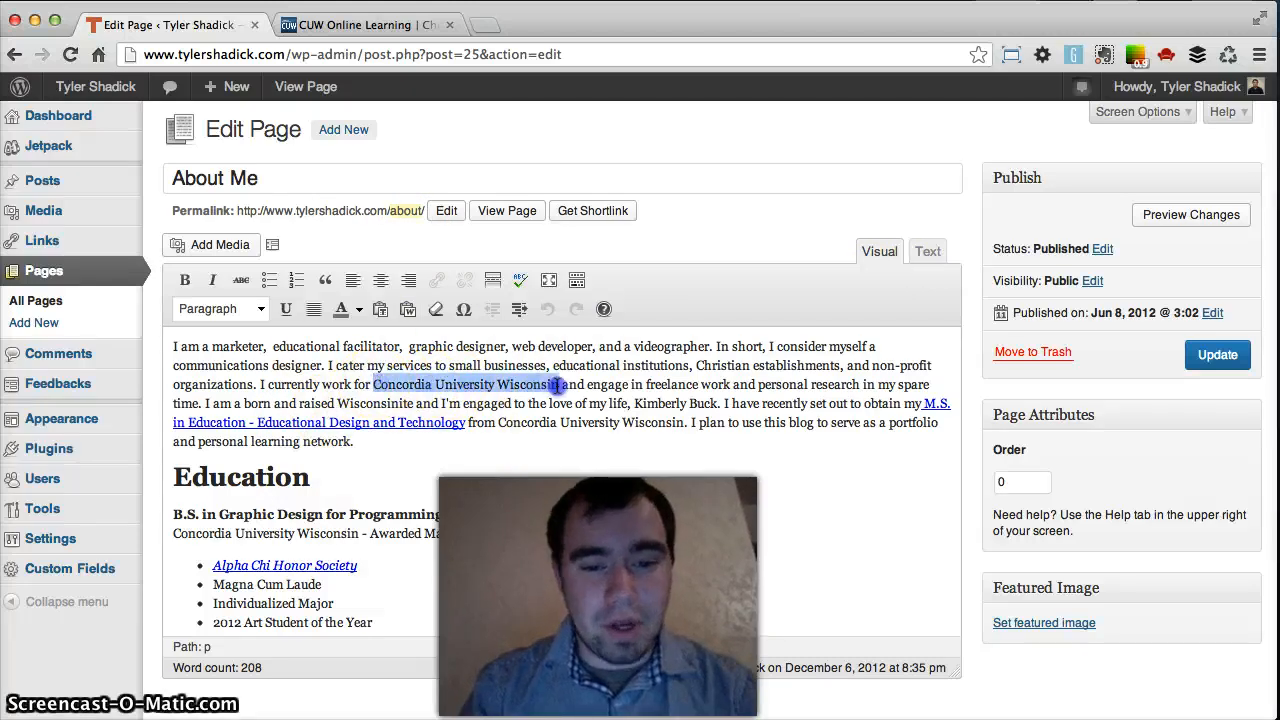
pyautogui.click(438, 280)
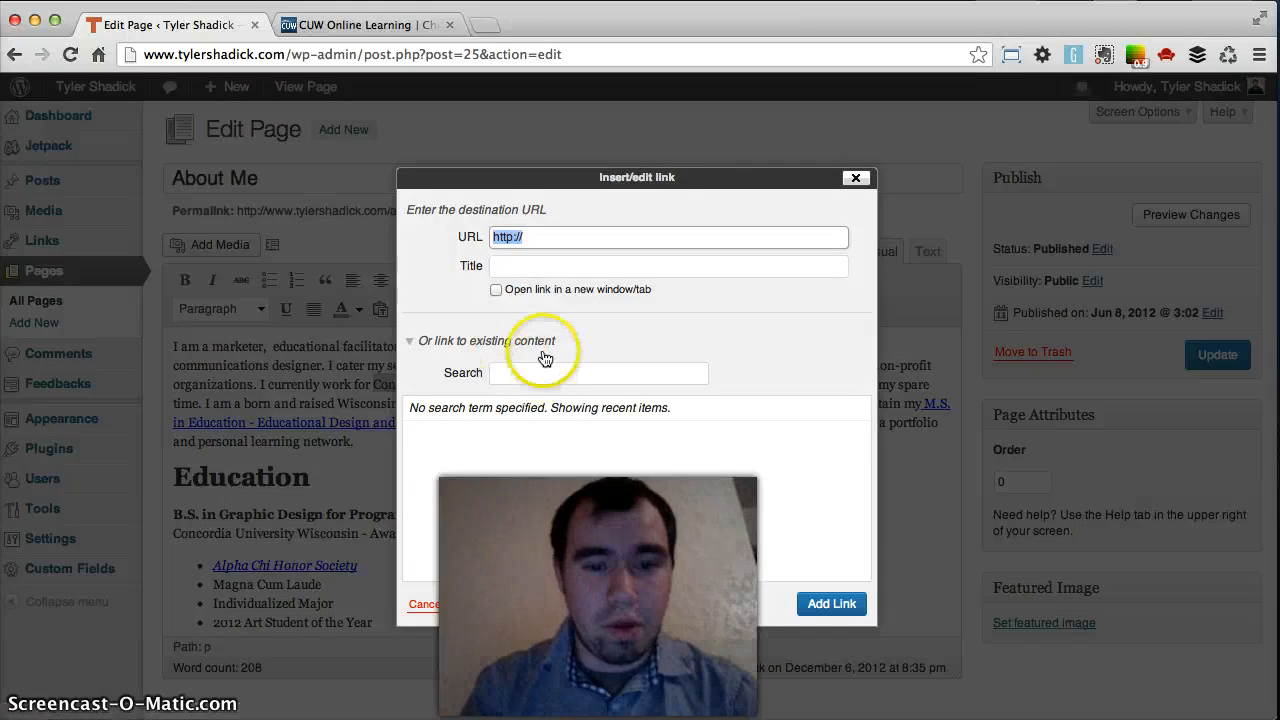
pyautogui.click(541, 236)
pyautogui.write('www')
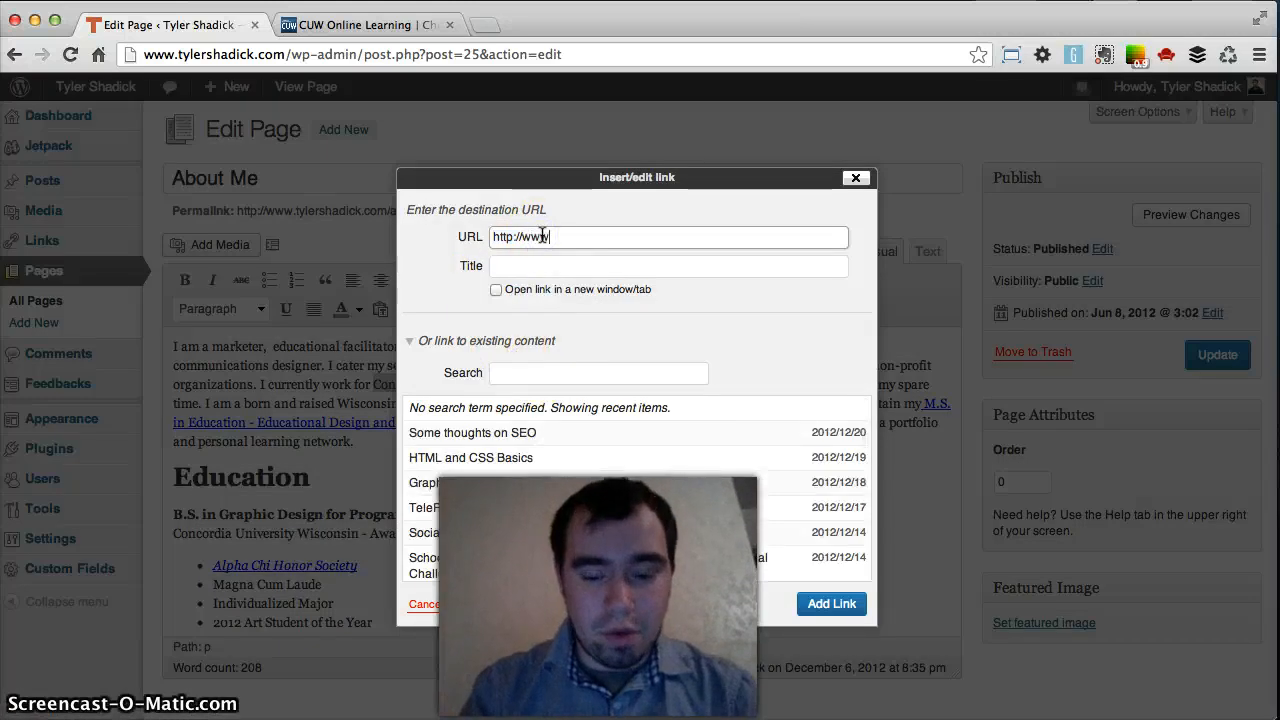
pyautogui.write('.cuw.edu')
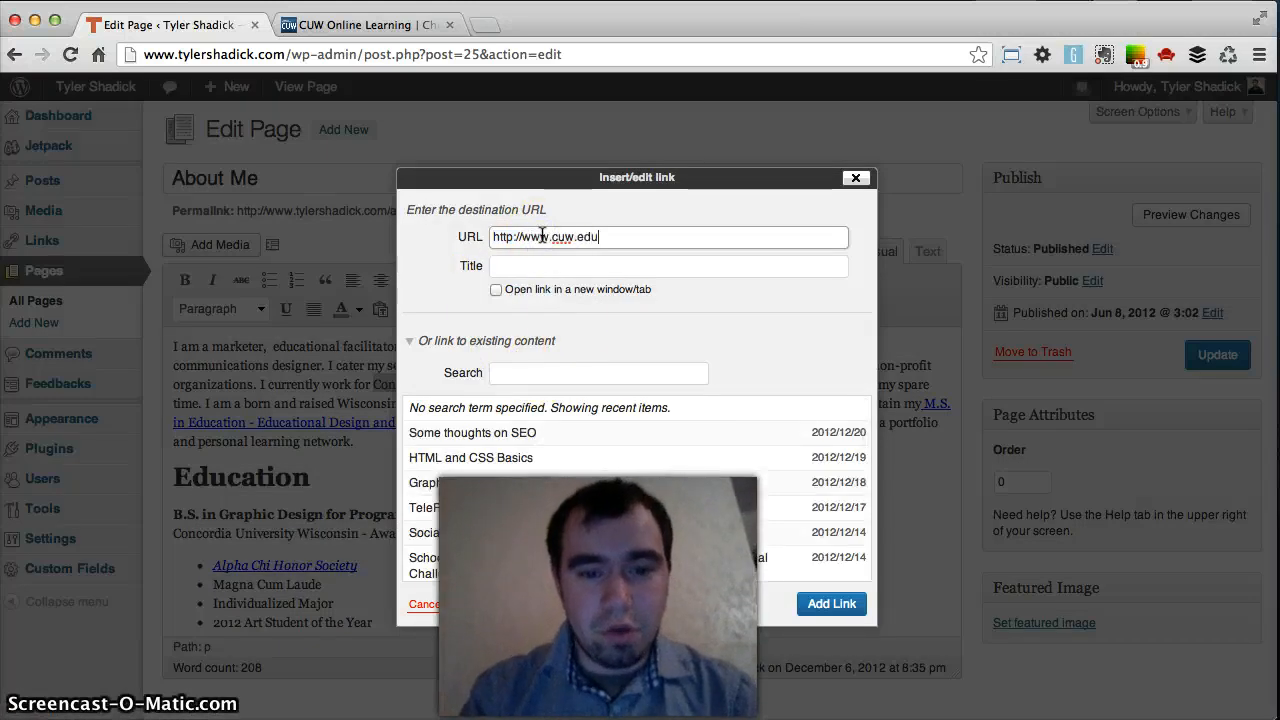
pyautogui.click(572, 289)
pyautogui.click(831, 604)
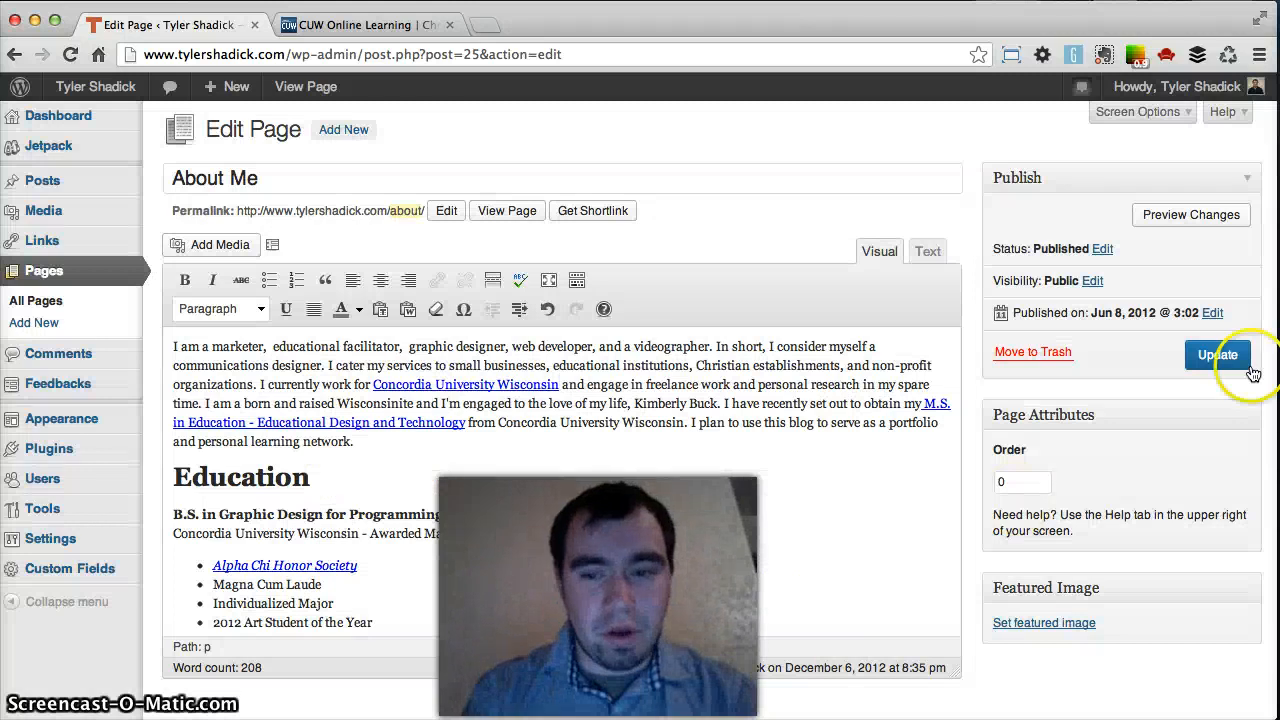
# Update the About Me page and view the published version on the site.
pyautogui.click(1215, 356)
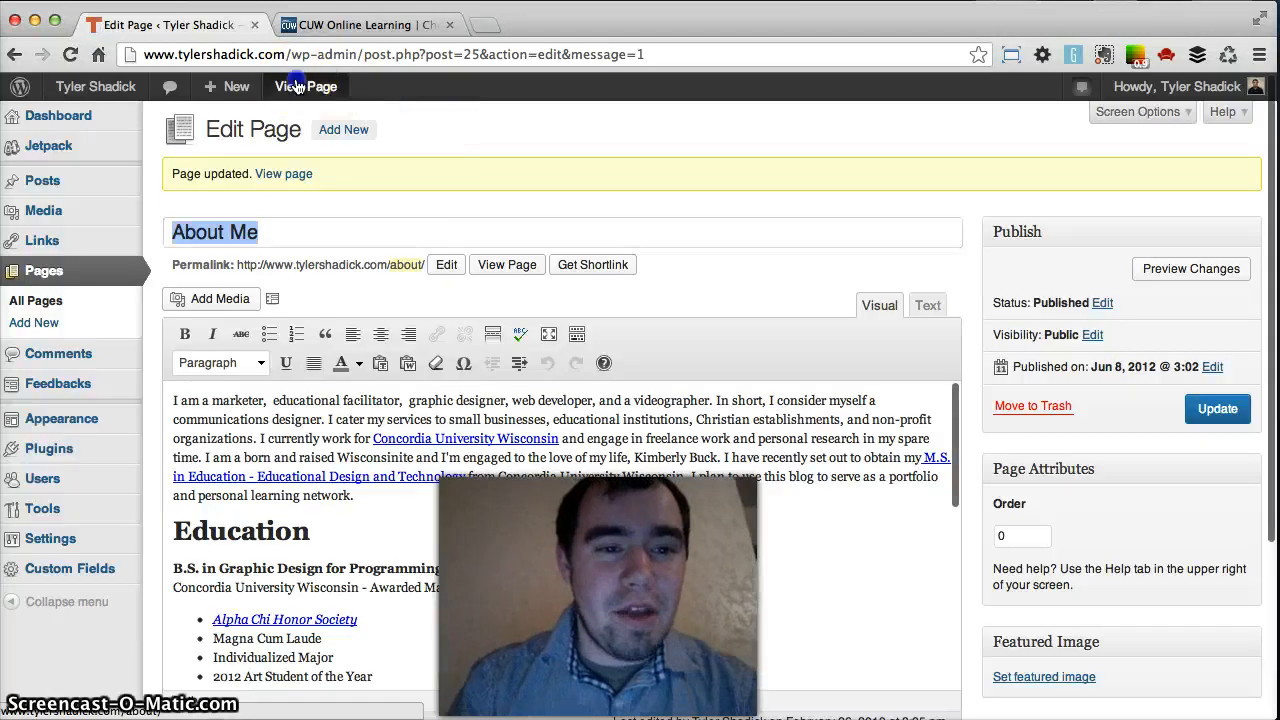
pyautogui.click(297, 87)
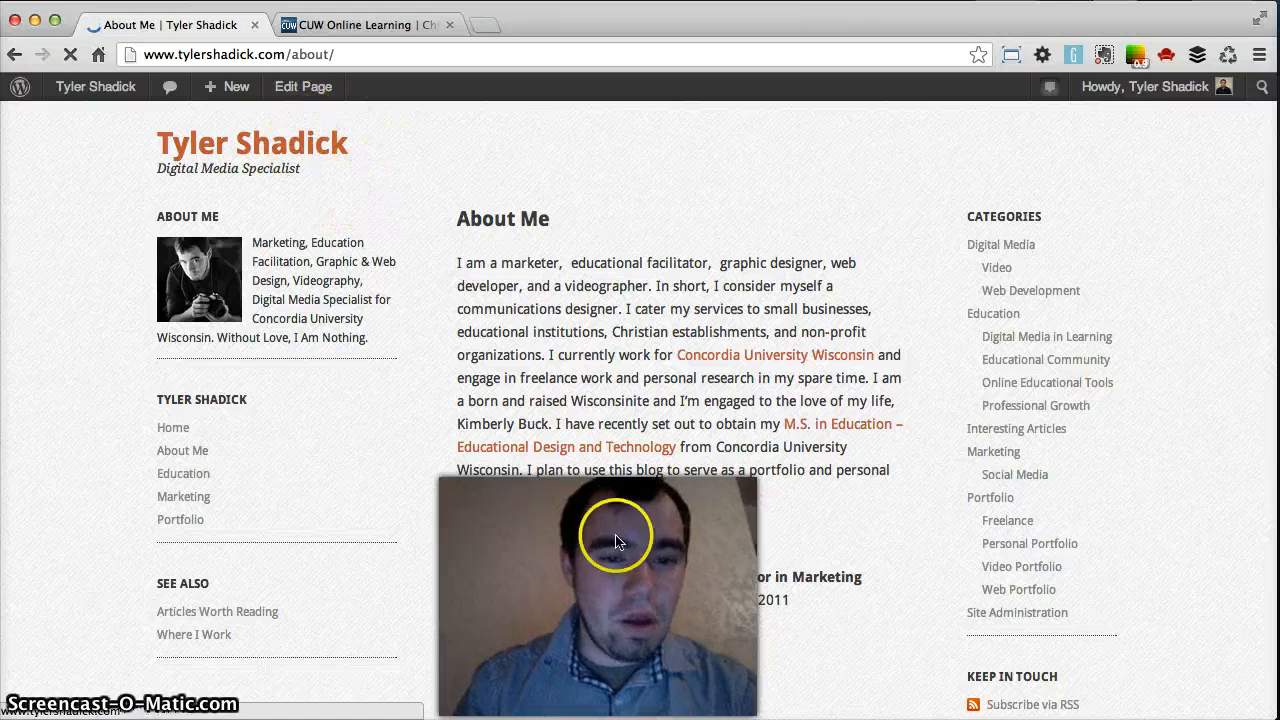
pyautogui.scroll(-15, 653, 598)
pyautogui.scroll(5, 653, 600)
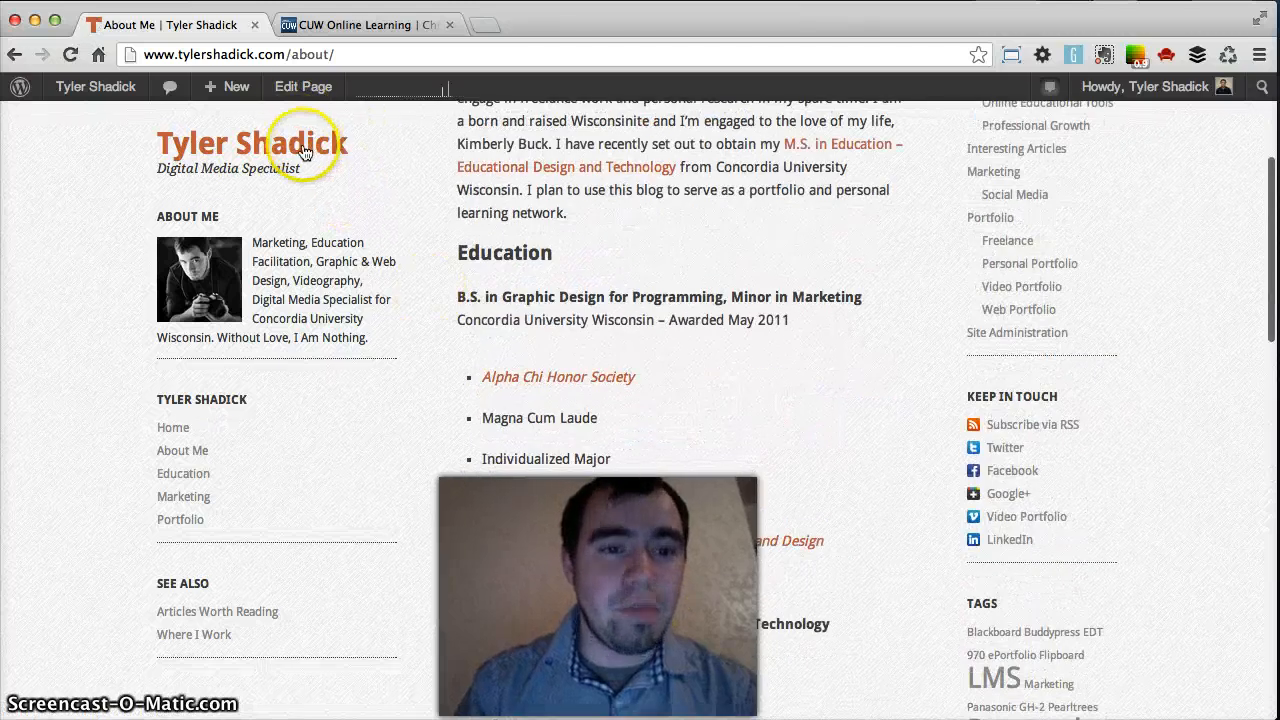
# Add a new page to the site and title it "Tutorials".
pyautogui.moveTo(232, 88)
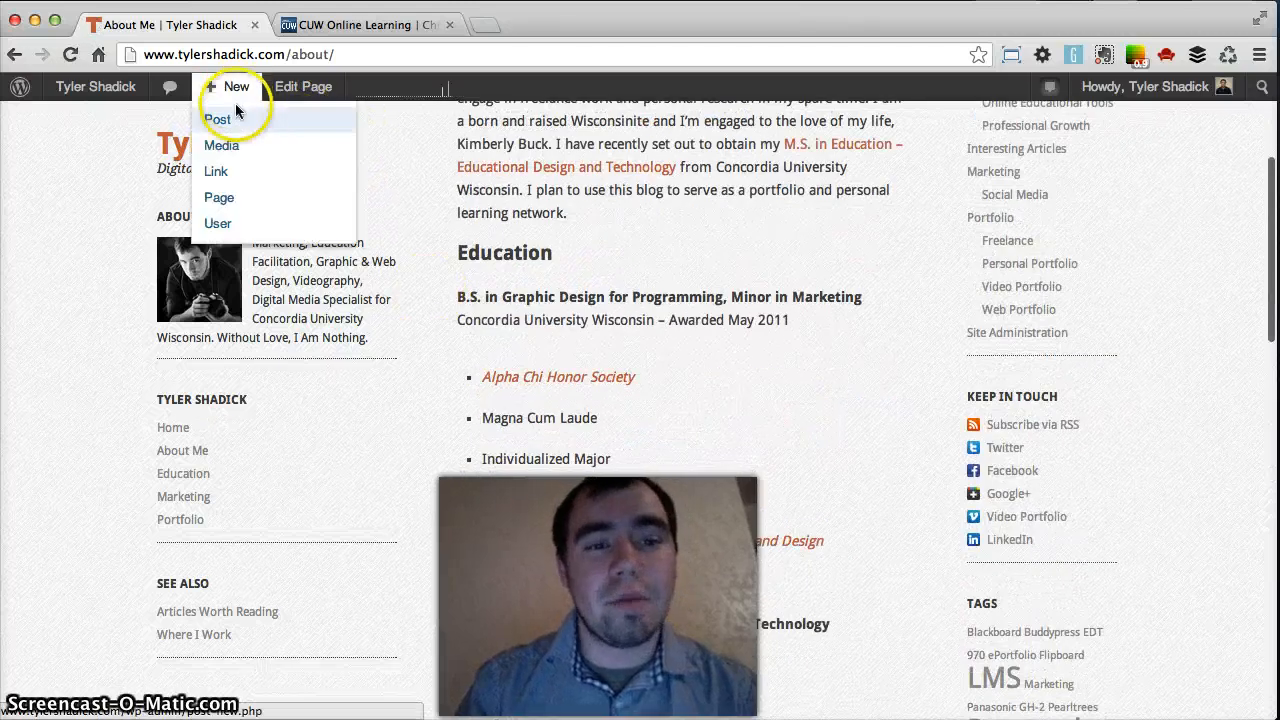
pyautogui.click(257, 197)
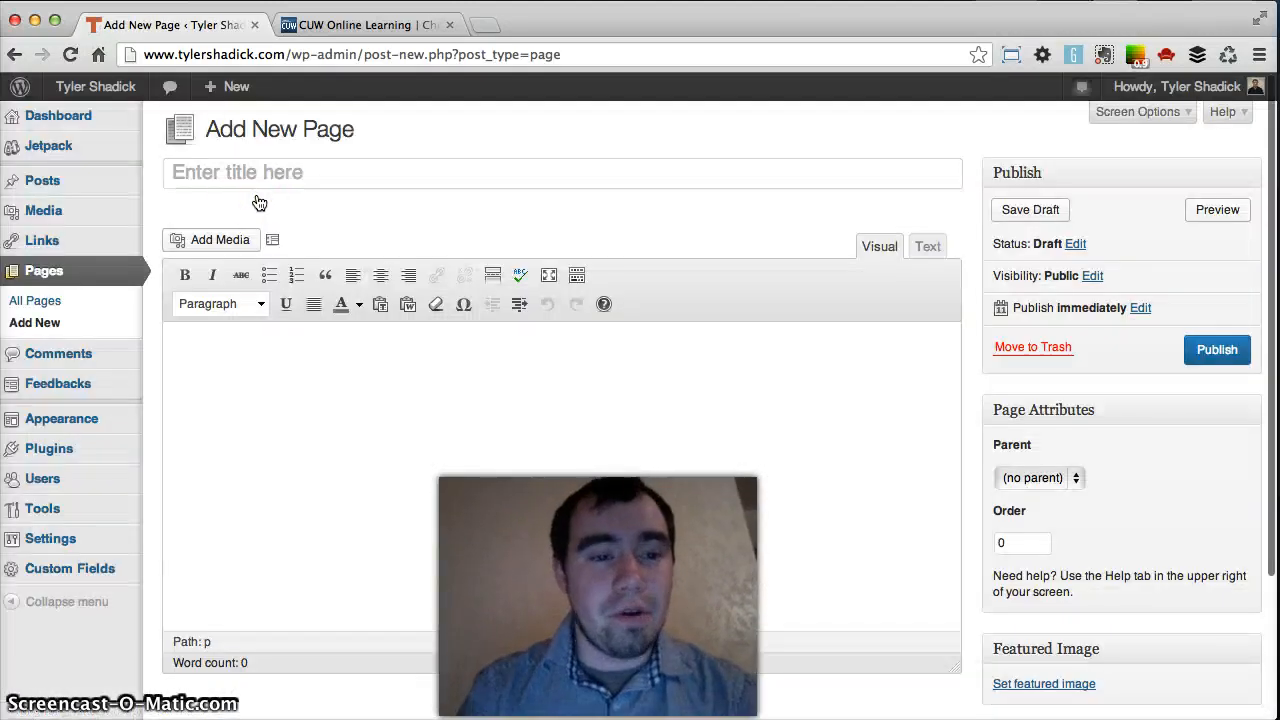
pyautogui.click(214, 178)
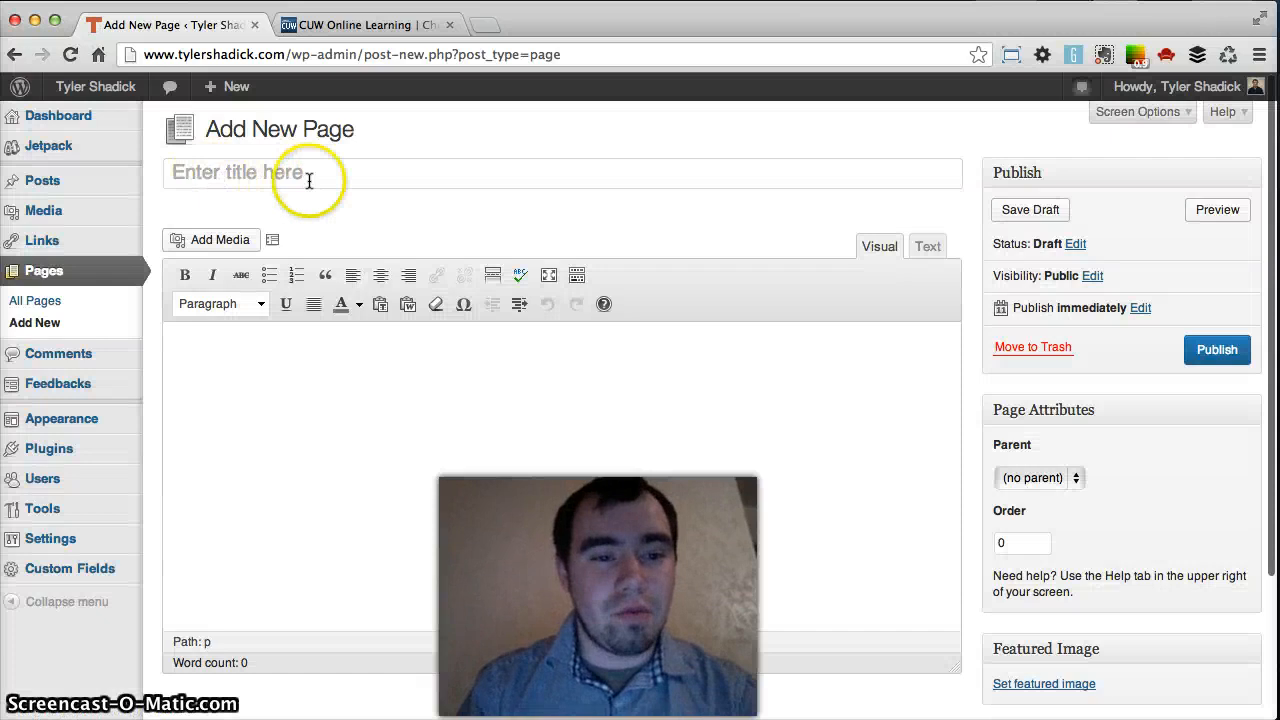
pyautogui.click(251, 404)
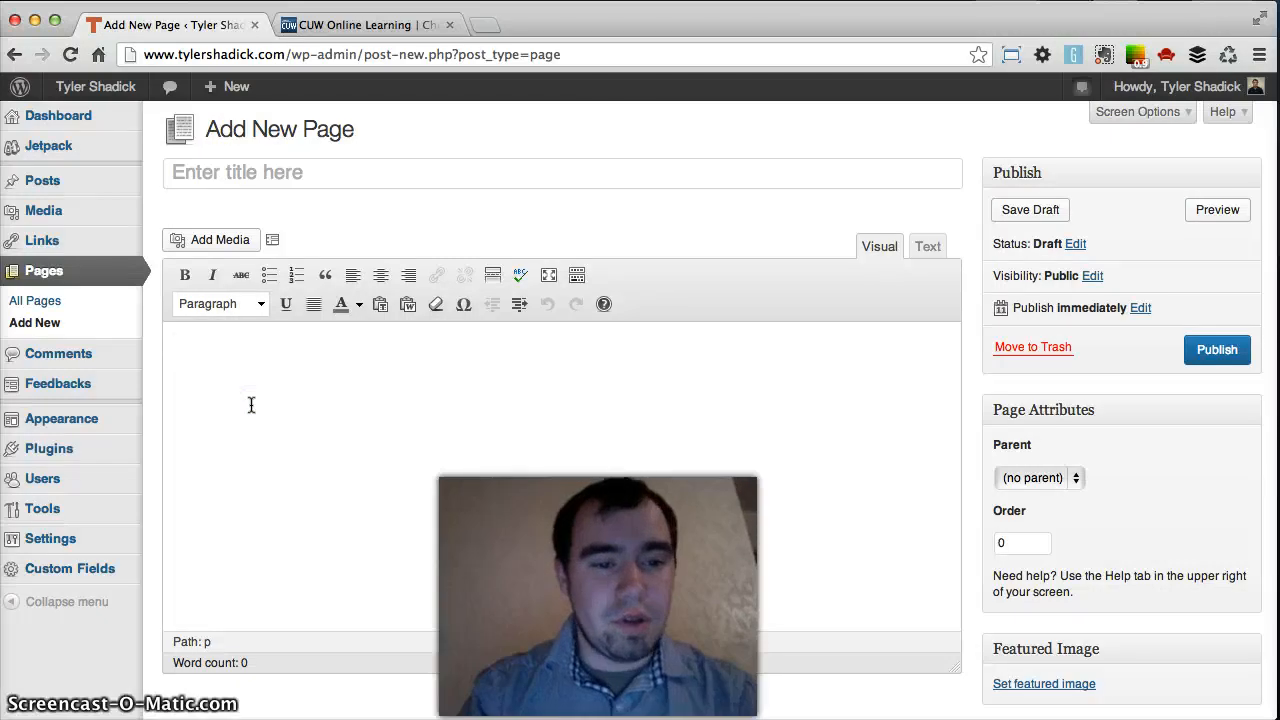
pyautogui.scroll(-3, 322, 428)
pyautogui.scroll(3, 322, 428)
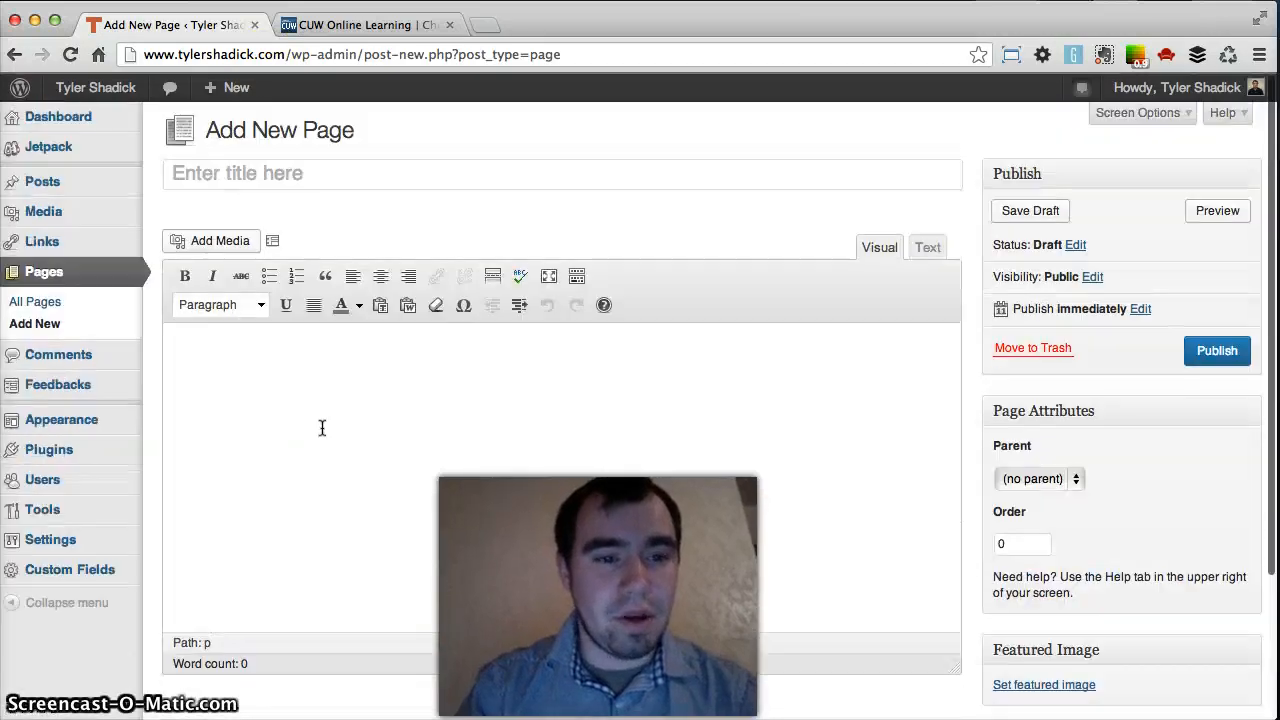
pyautogui.scroll(-1, 322, 428)
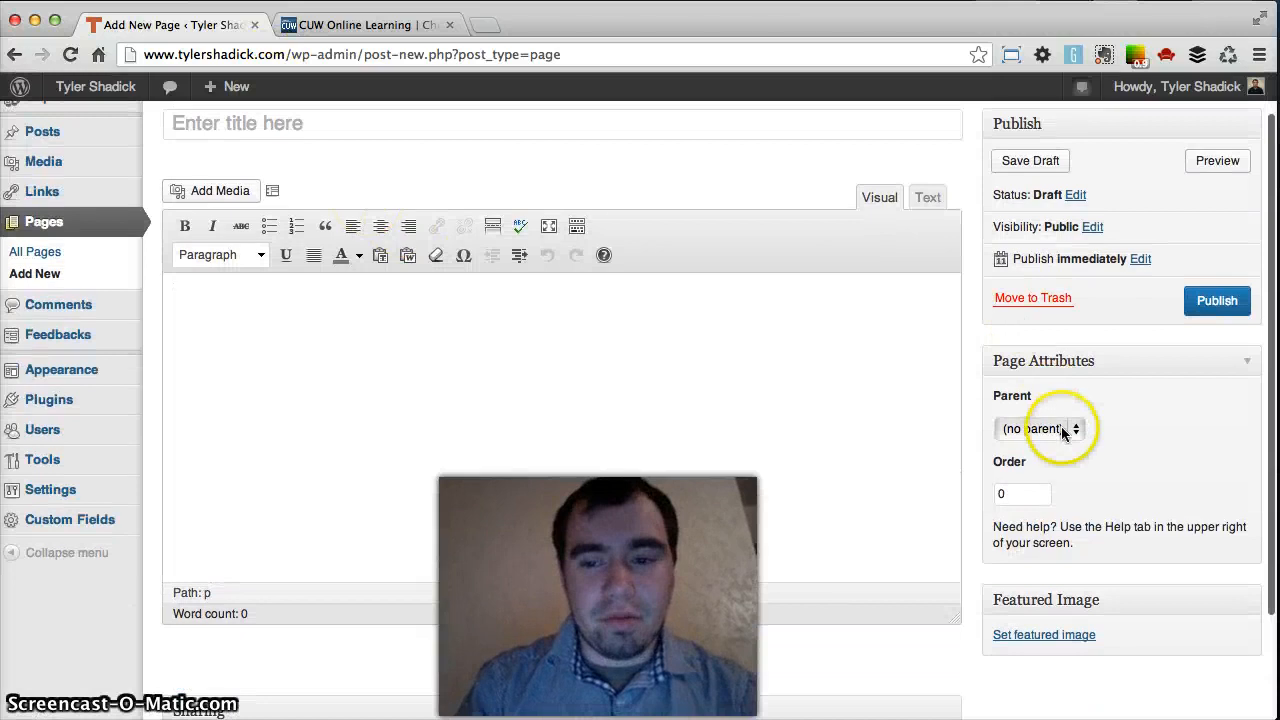
pyautogui.scroll(1, 381, 209)
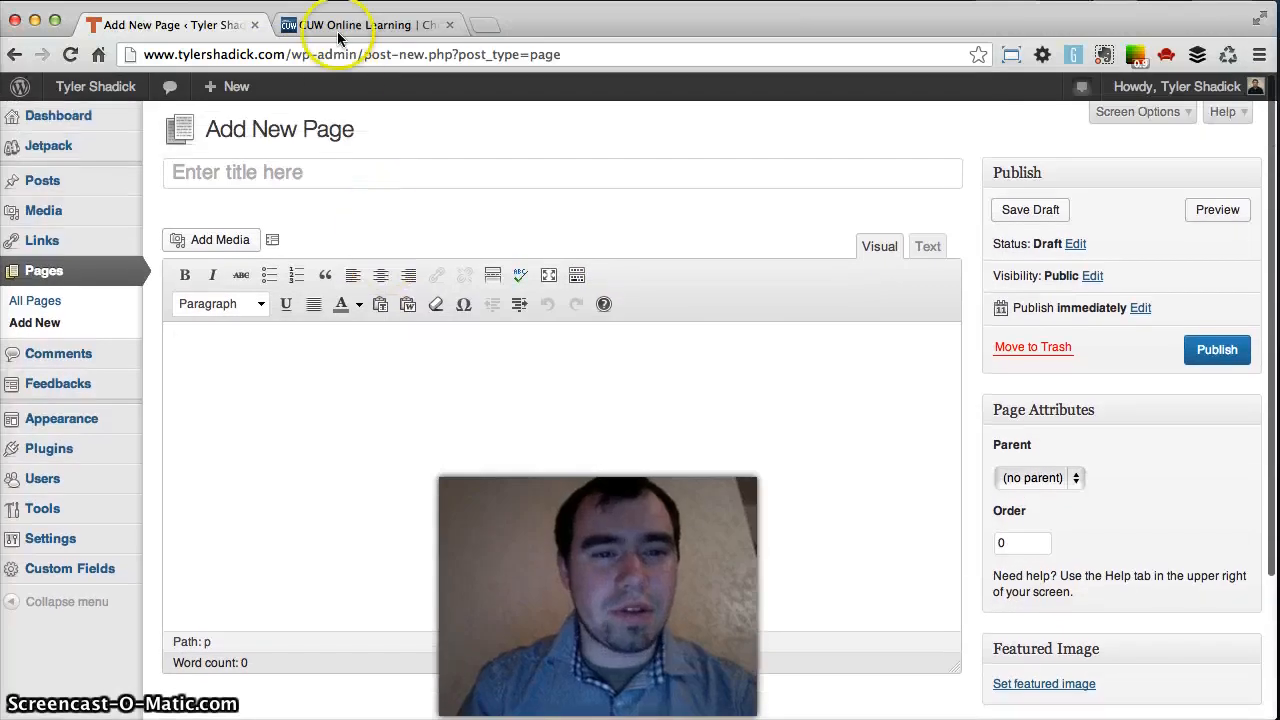
pyautogui.click(268, 178)
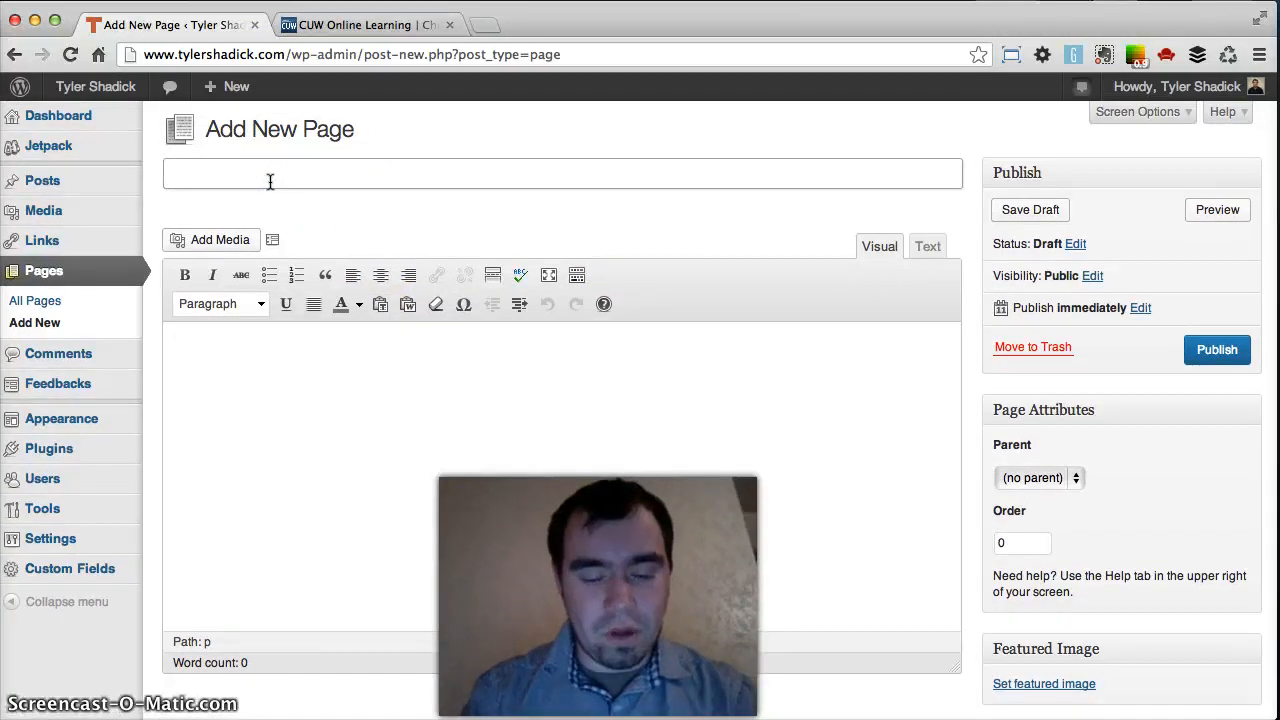
pyautogui.write('Tu')
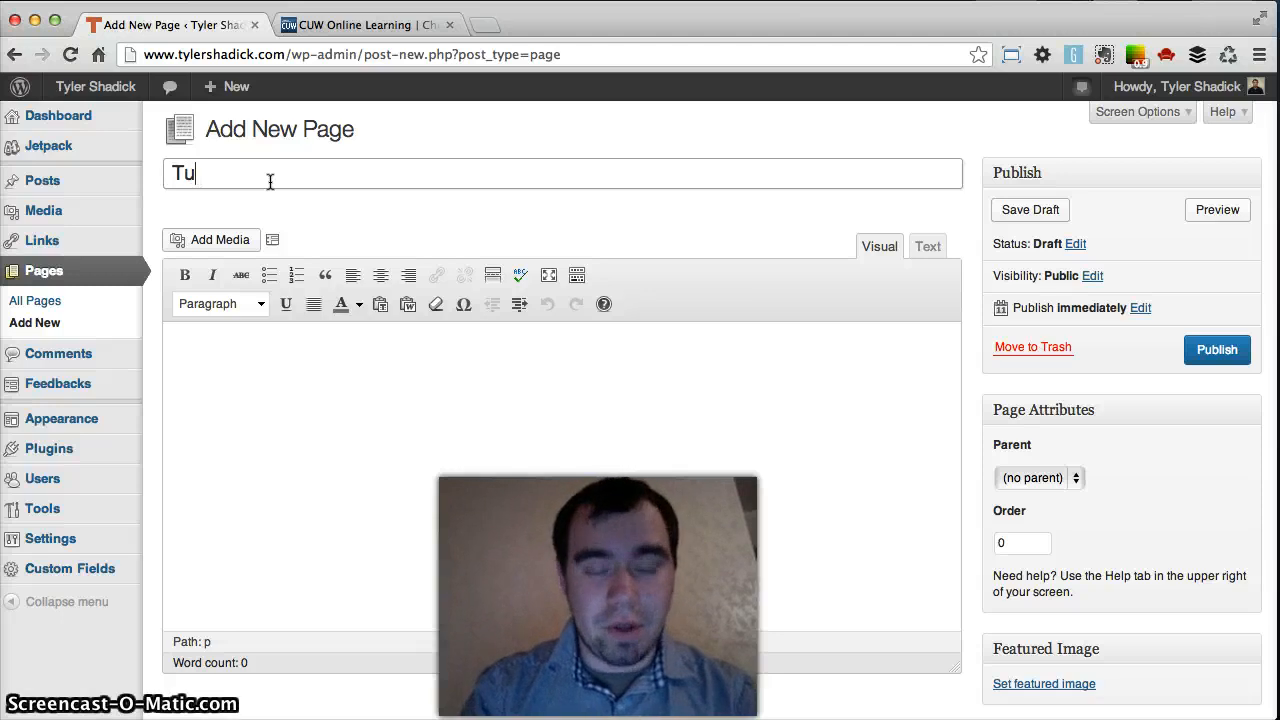
pyautogui.write('riatorials')
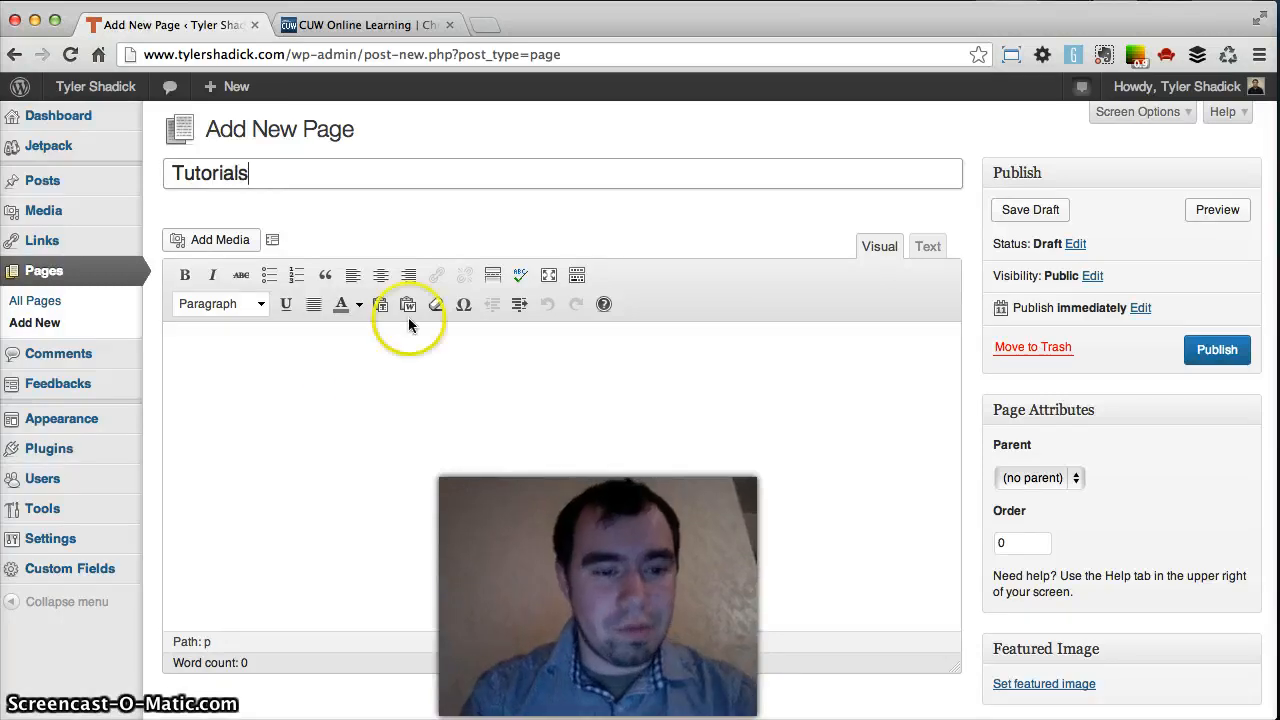
# Enter "This is the page where tutorials will be found." as the body text of the Tutorials page.
pyautogui.click(320, 391)
pyautogui.write('This is')
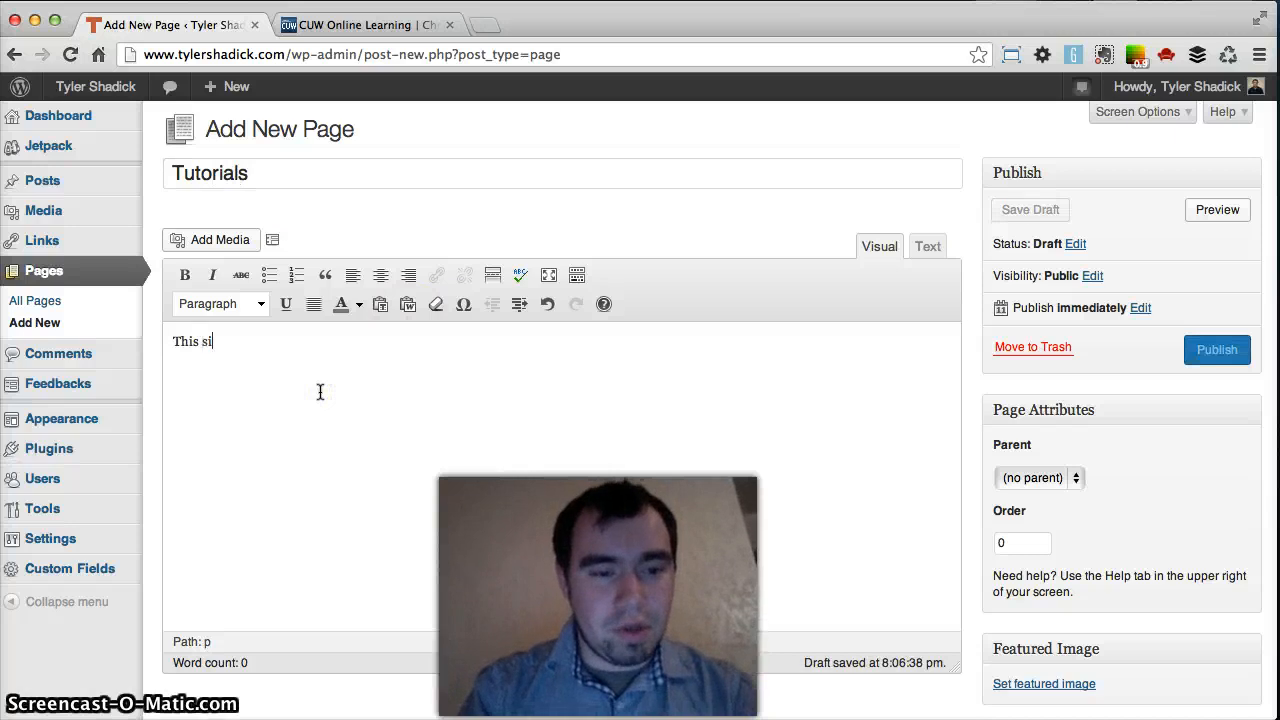
pyautogui.press('BackSpace')
pyautogui.press('BackSpace')
pyautogui.write('is the page wher')
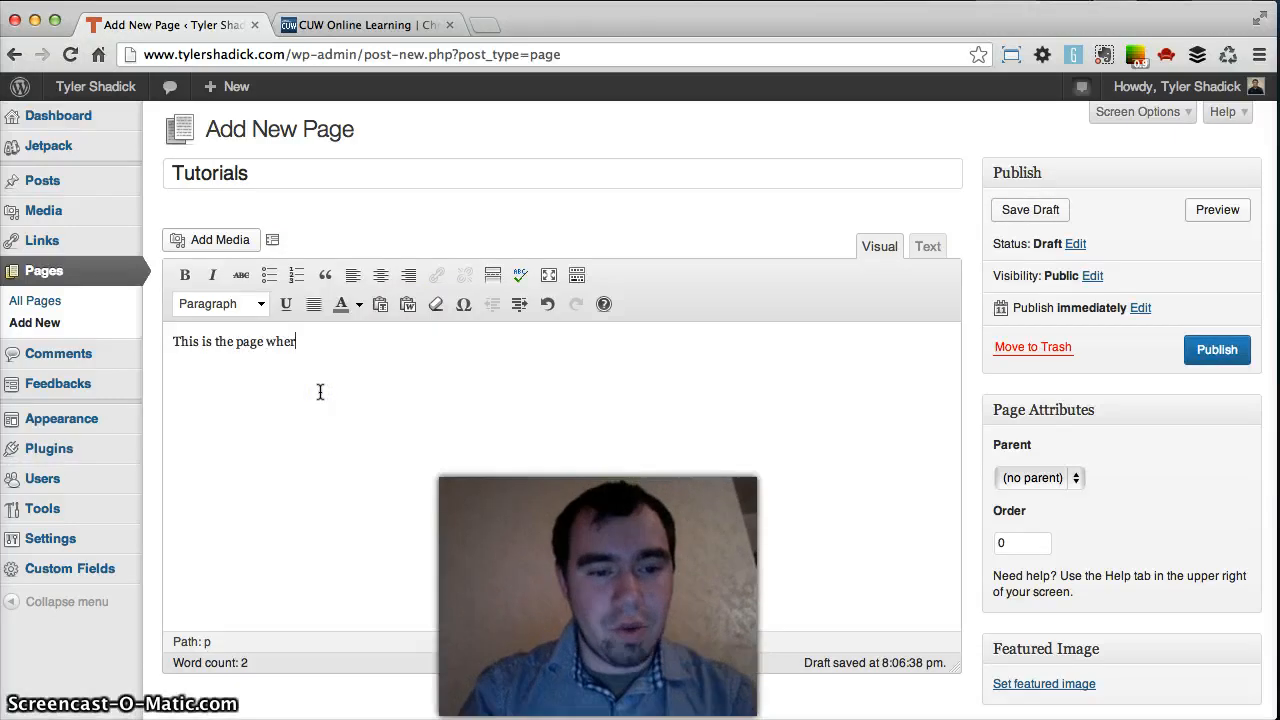
pyautogui.write('e tutorials ')
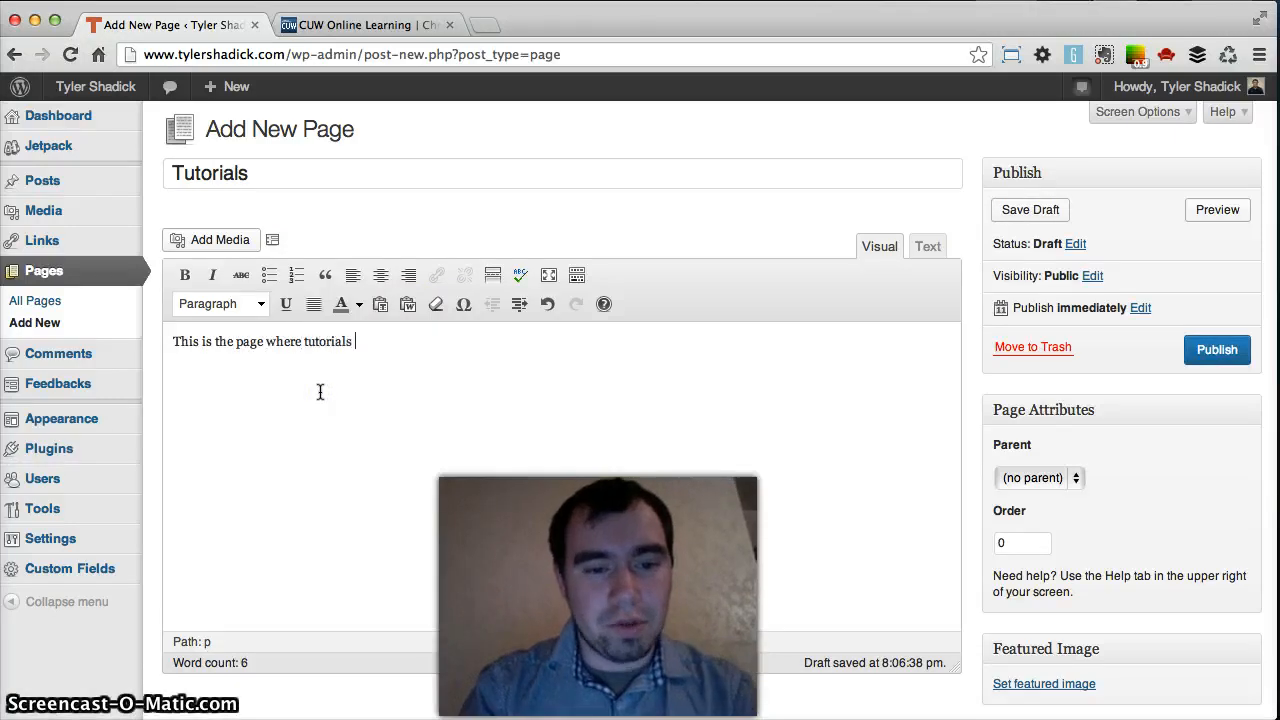
pyautogui.write('will be found.')
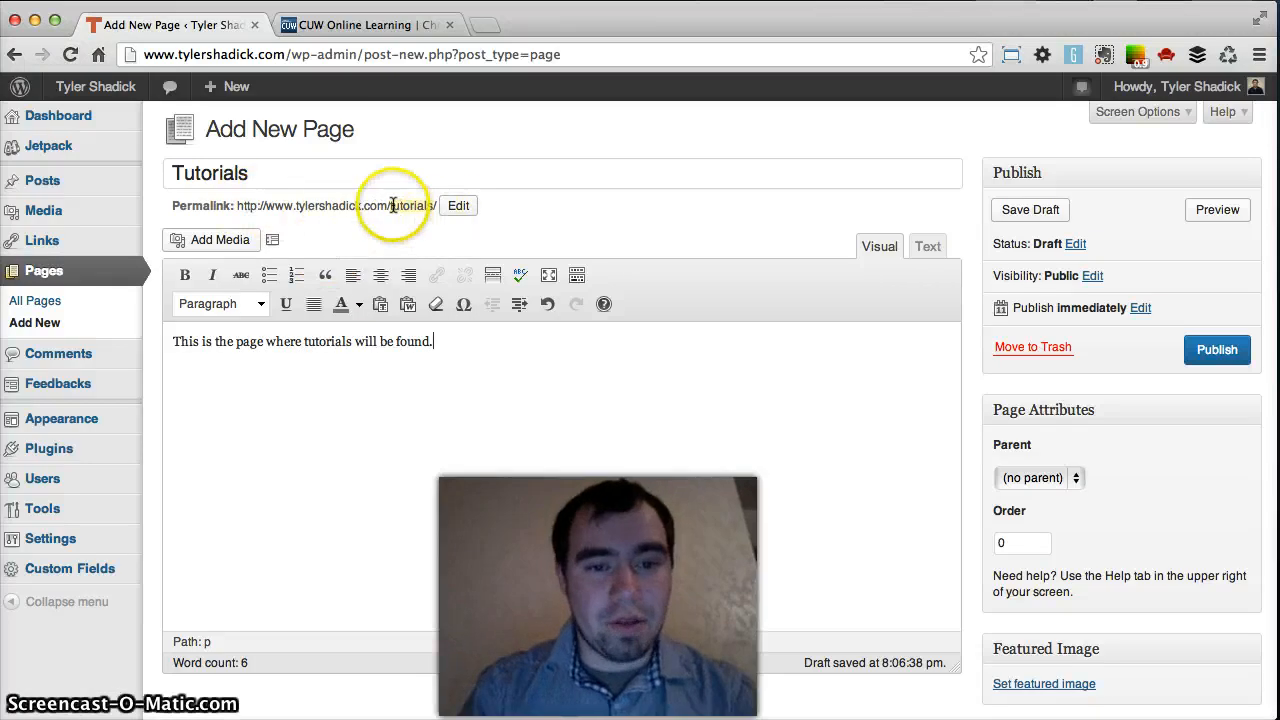
# Try About Me as the parent of the Tutorials page and switch back to (no parent).
pyautogui.click(1038, 478)
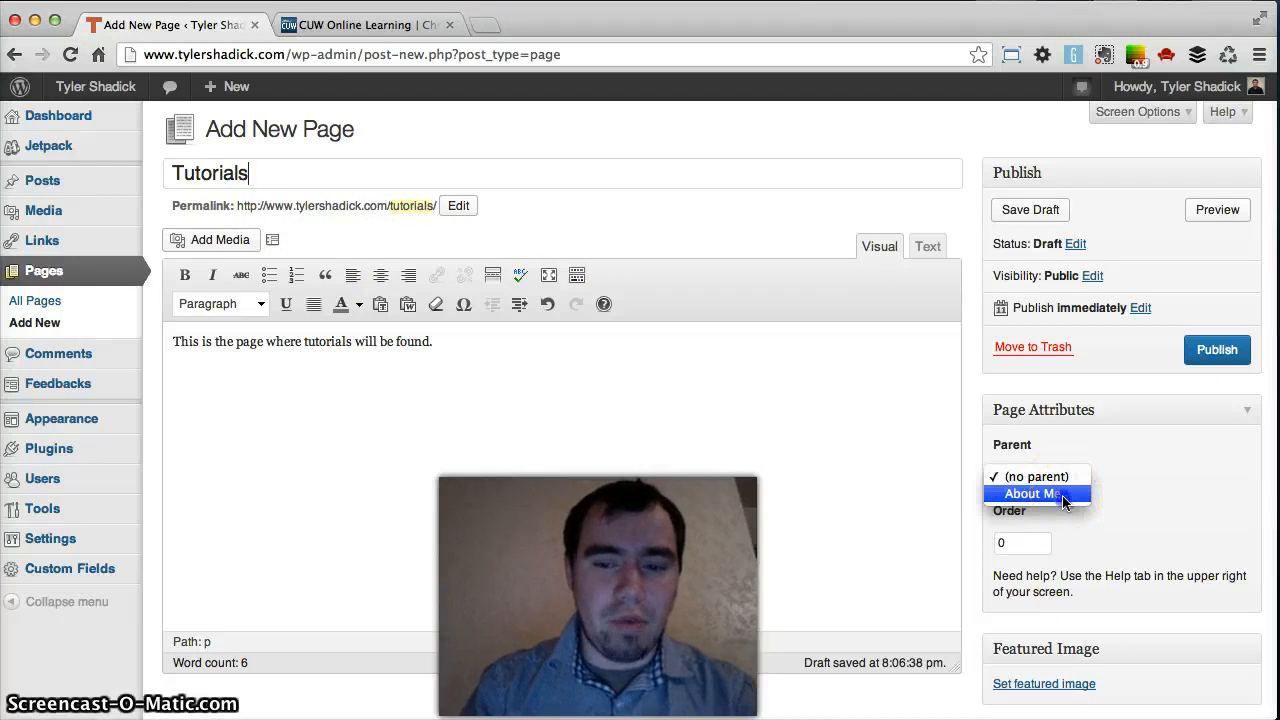
pyautogui.click(1063, 502)
pyautogui.click(1054, 474)
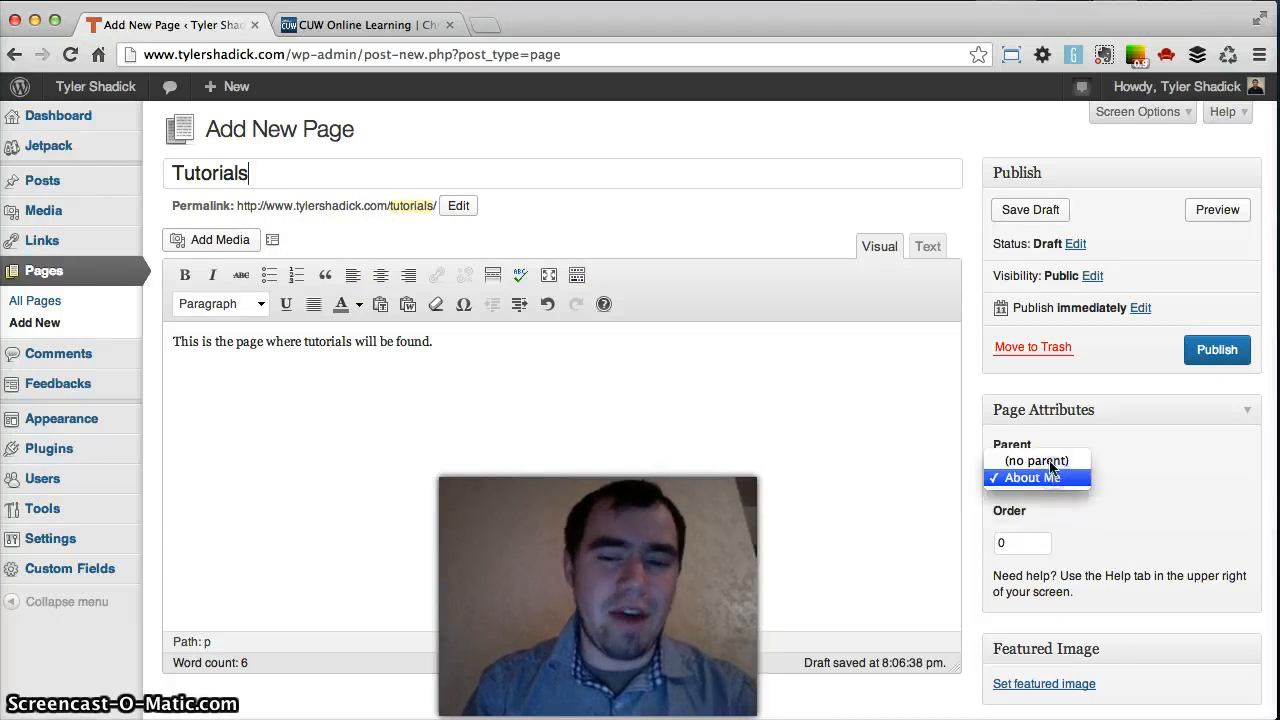
pyautogui.click(1052, 462)
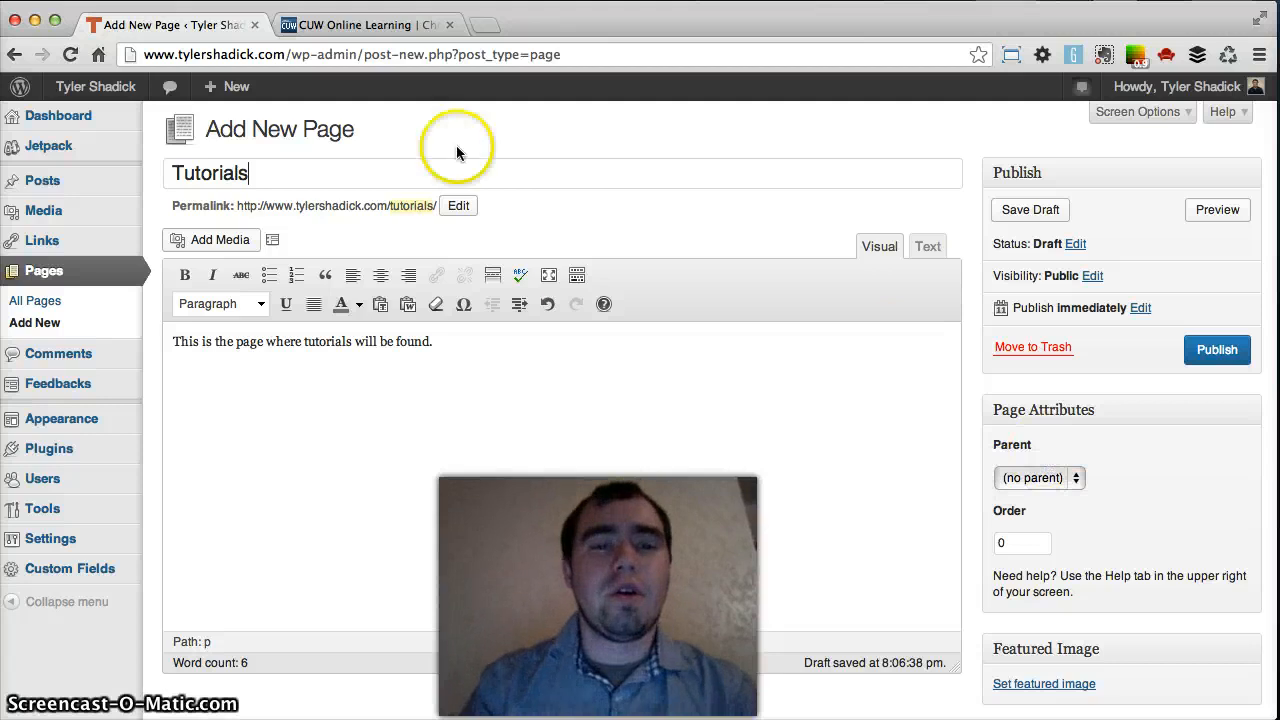
# Publish the Tutorials page and view the published version on the site.
pyautogui.scroll(-3, 526, 380)
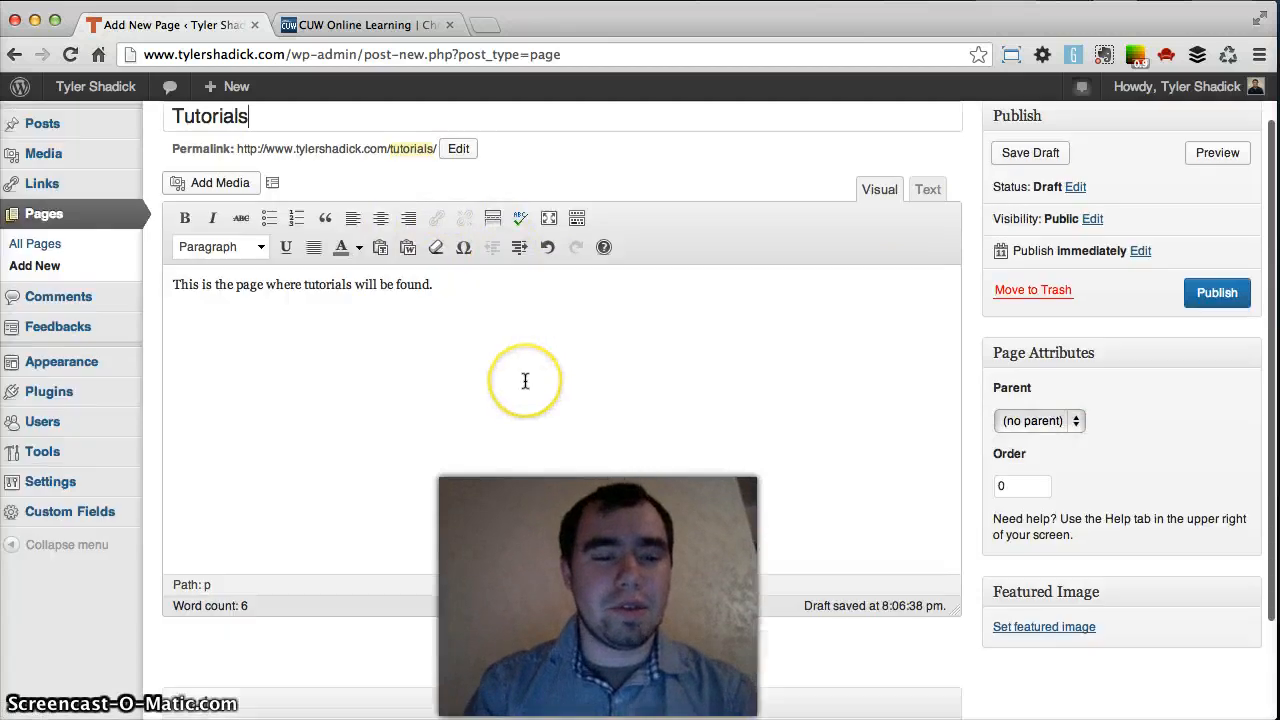
pyautogui.scroll(3, 526, 380)
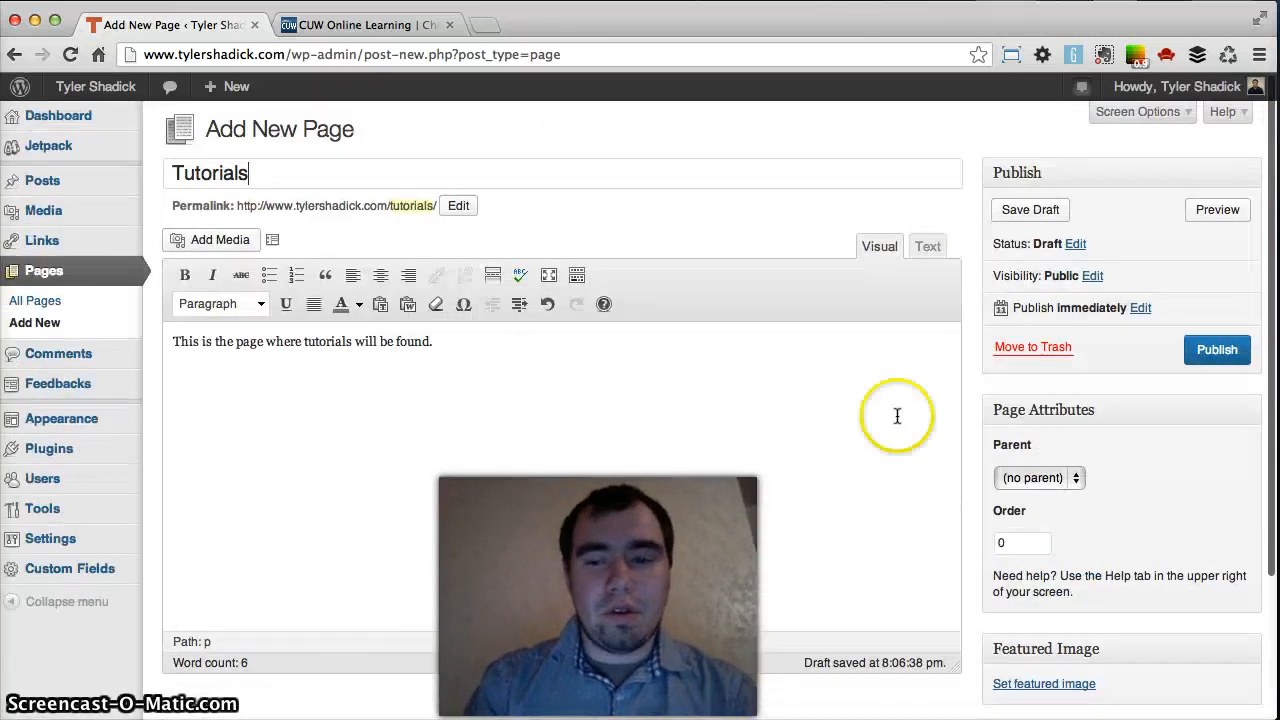
pyautogui.click(1219, 360)
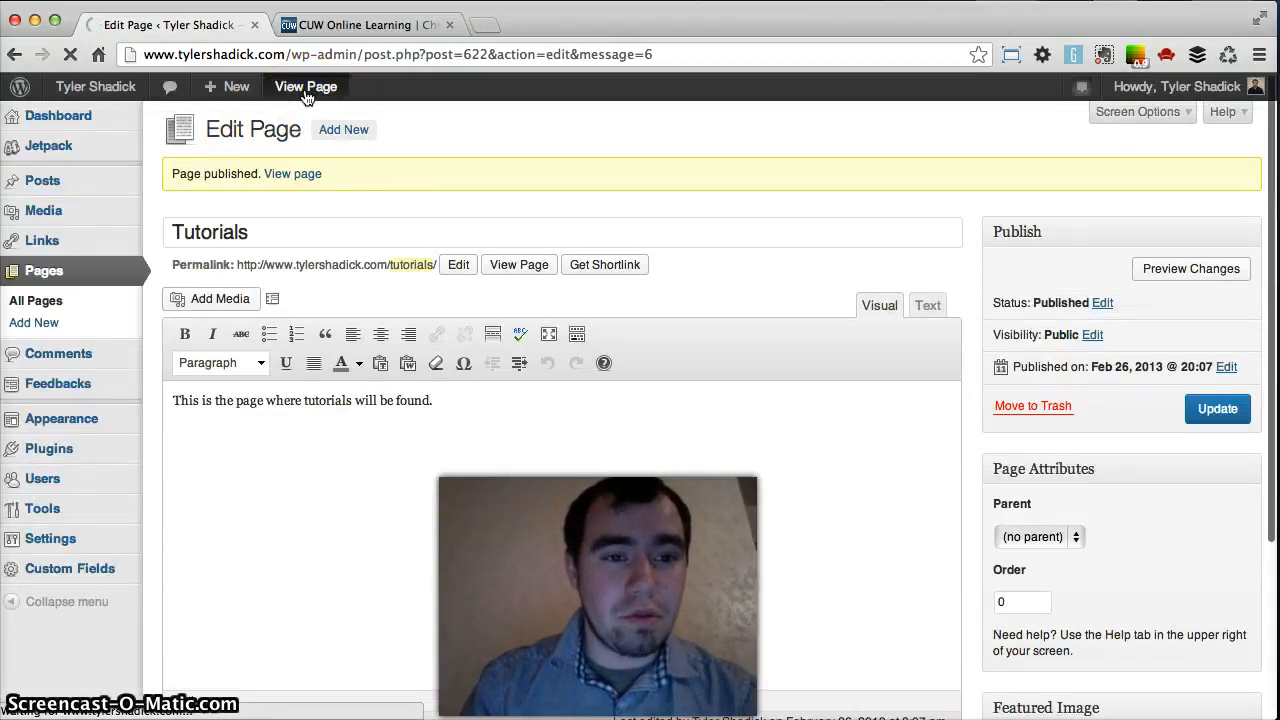
pyautogui.click(306, 88)
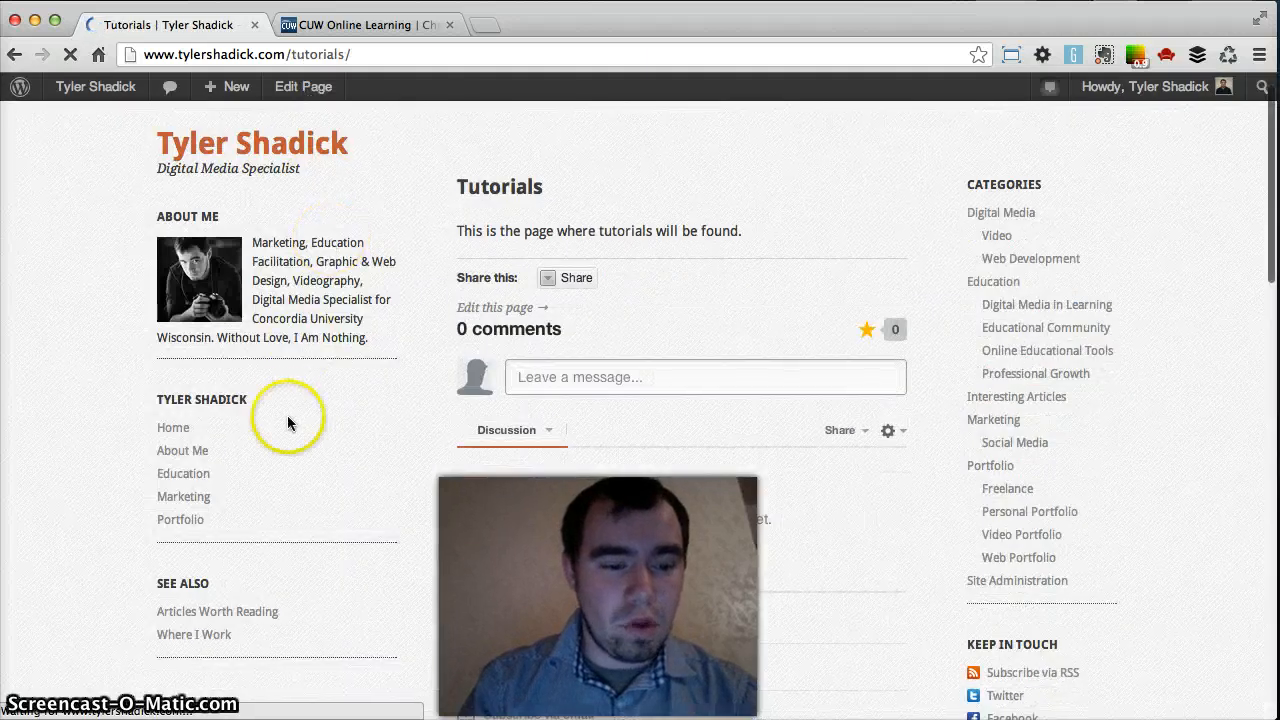
pyautogui.scroll(-3, 288, 421)
pyautogui.scroll(4, 279, 455)
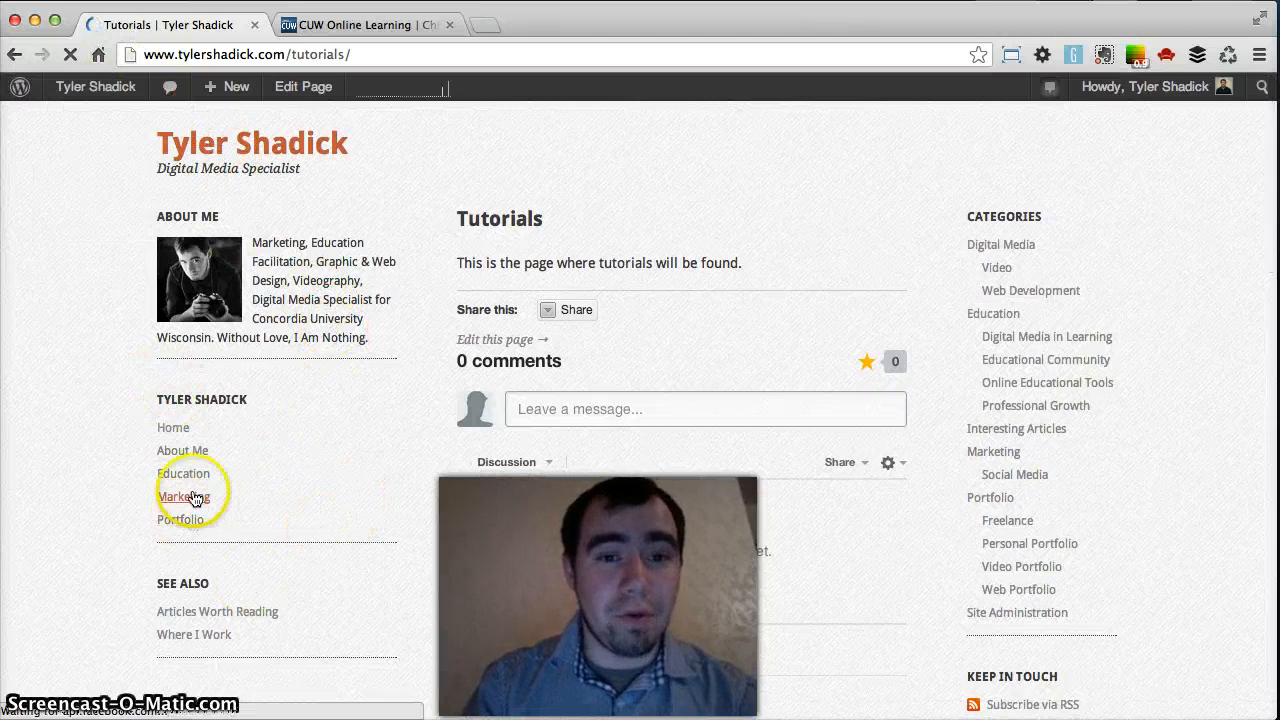
# Open the site's menu settings and add the Tutorials page to the Left Side Menu.
pyautogui.moveTo(103, 86)
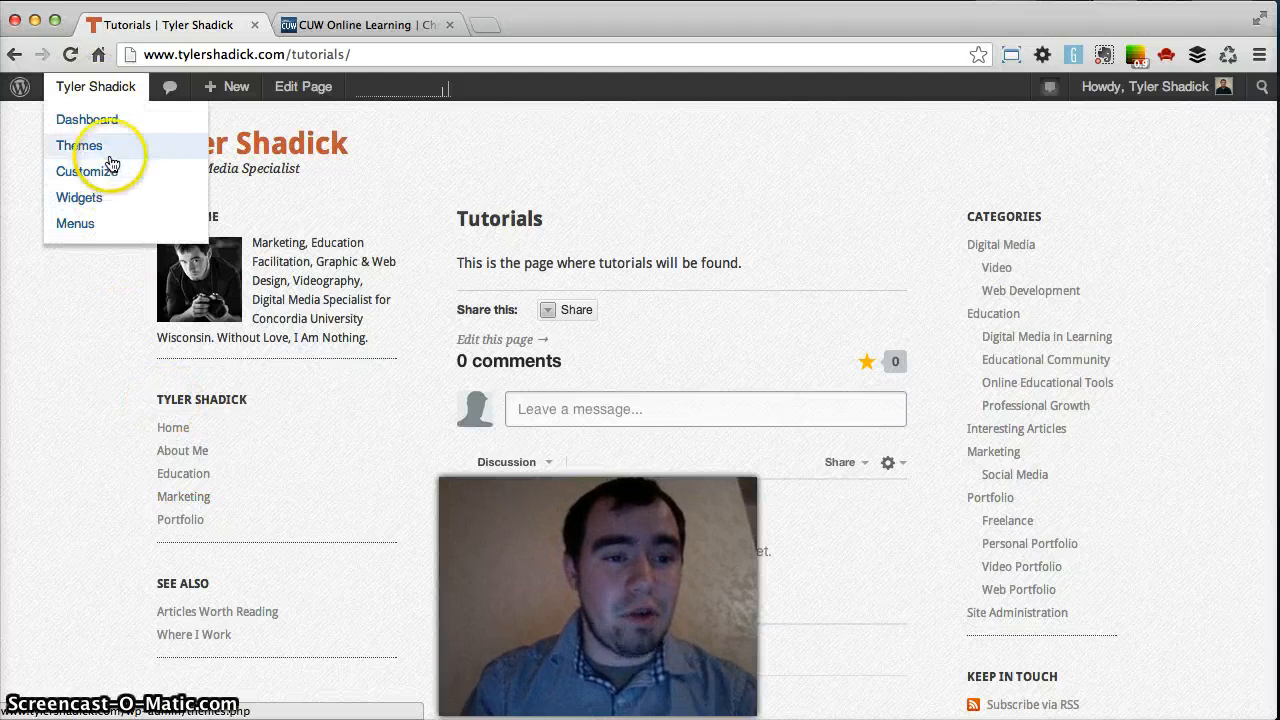
pyautogui.click(104, 230)
pyautogui.click(100, 87)
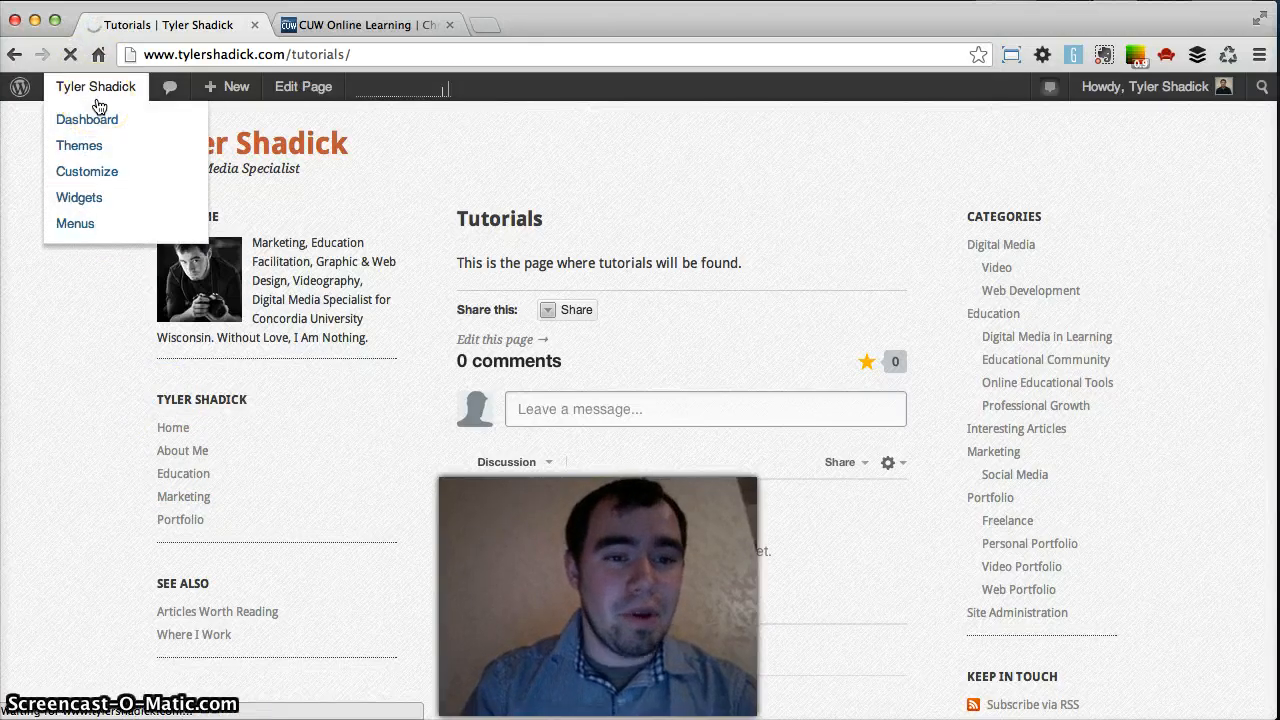
pyautogui.click(386, 218)
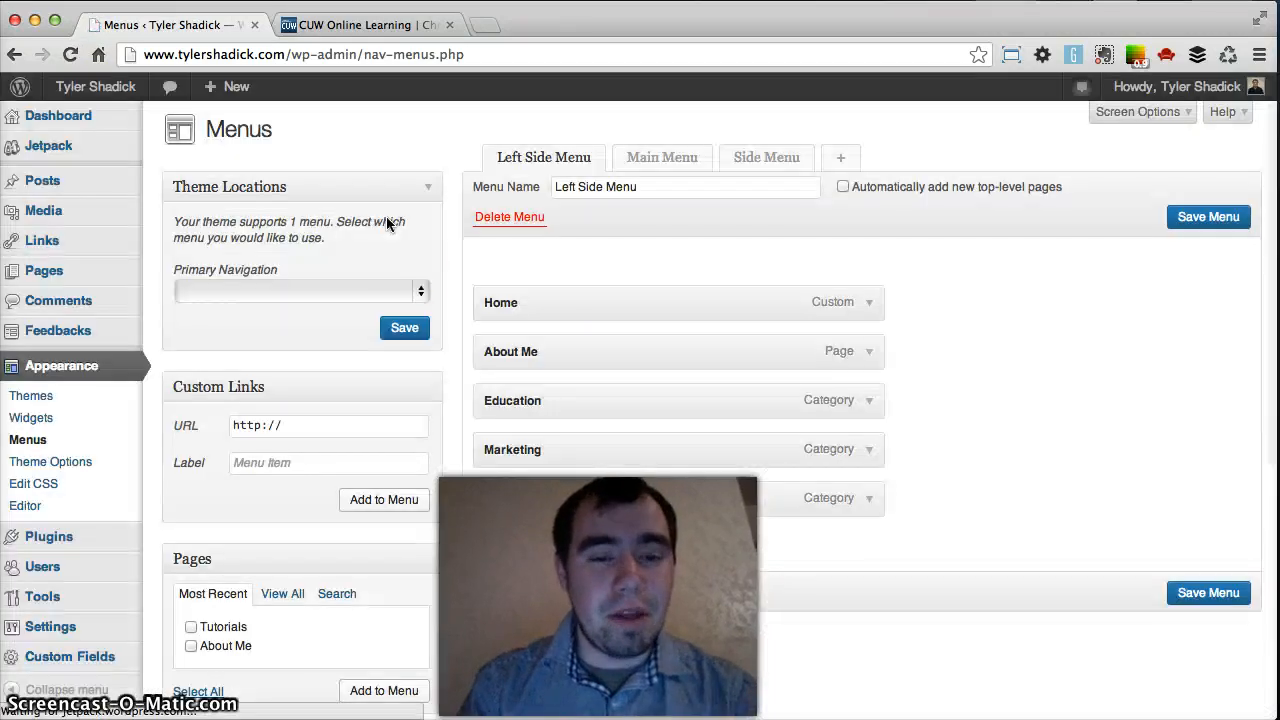
pyautogui.scroll(-1, 400, 260)
pyautogui.click(408, 290)
pyautogui.scroll(-2, 409, 294)
pyautogui.scroll(-3, 289, 496)
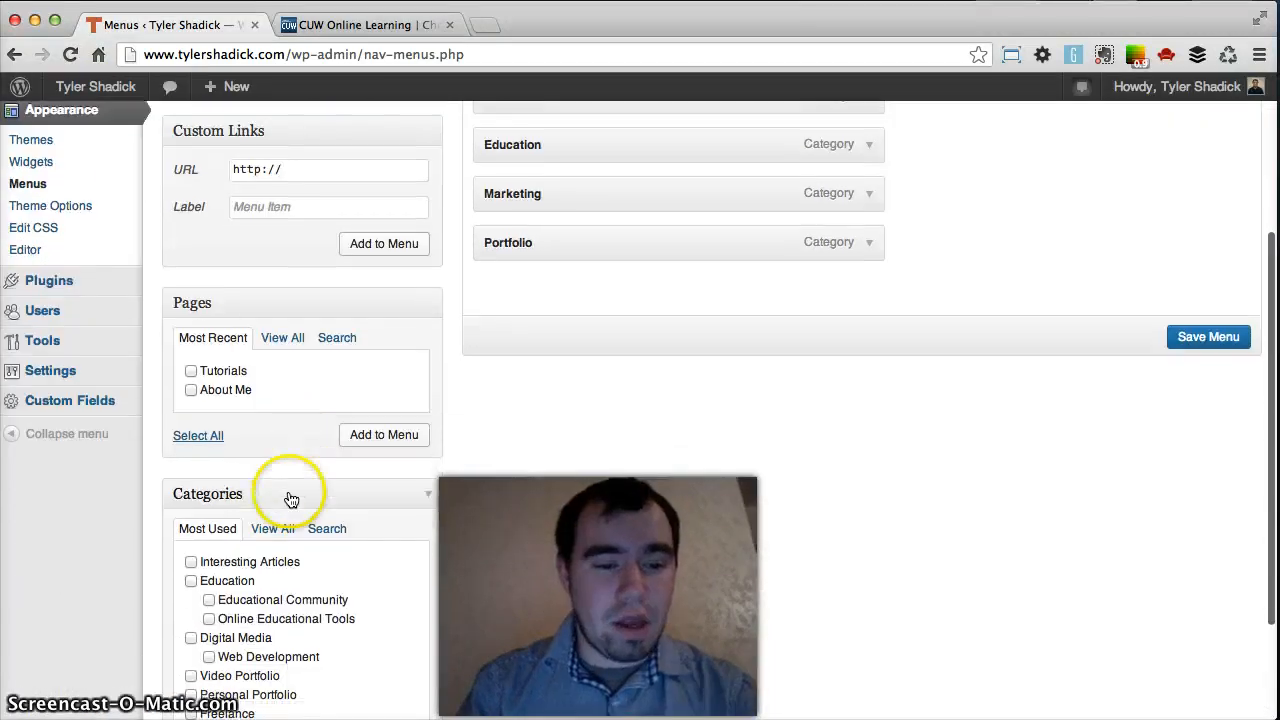
pyautogui.click(190, 371)
pyautogui.click(355, 435)
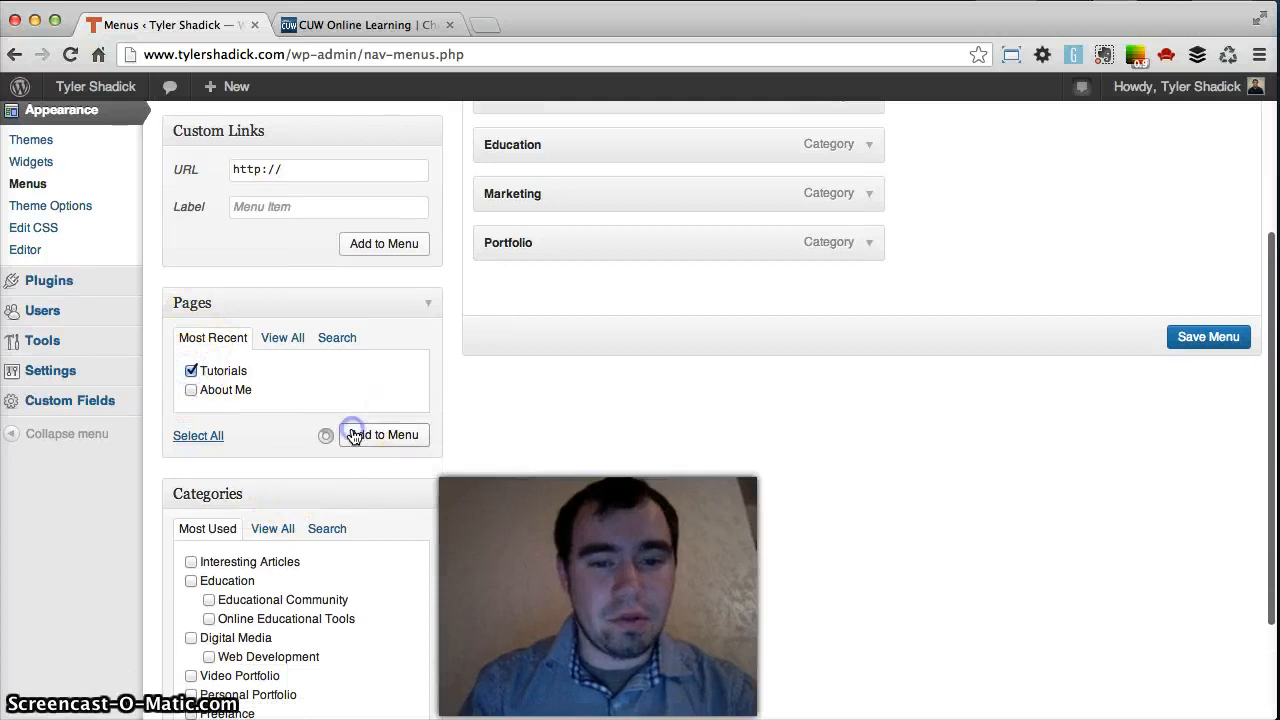
# Move the Tutorials item between About Me and Education in the Left Side Menu and save the menu.
pyautogui.scroll(4, 355, 435)
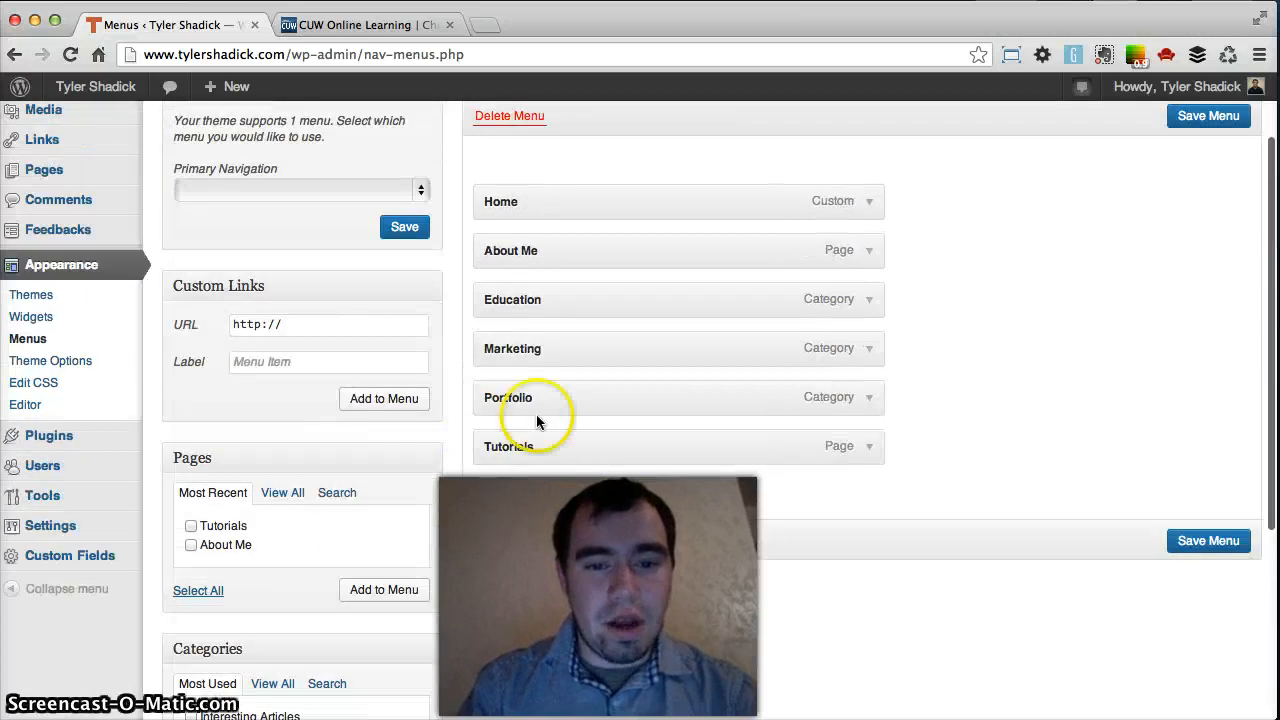
pyautogui.moveTo(540, 452); pyautogui.dragTo(542, 297)
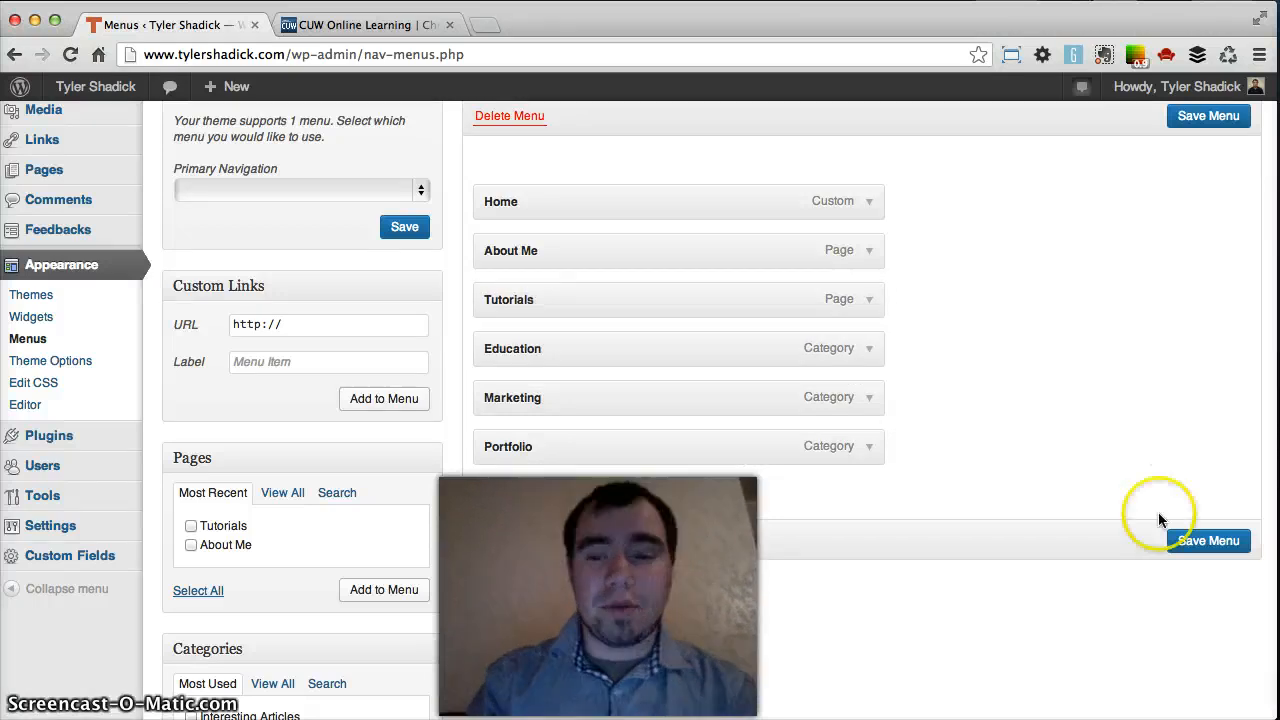
pyautogui.click(1183, 543)
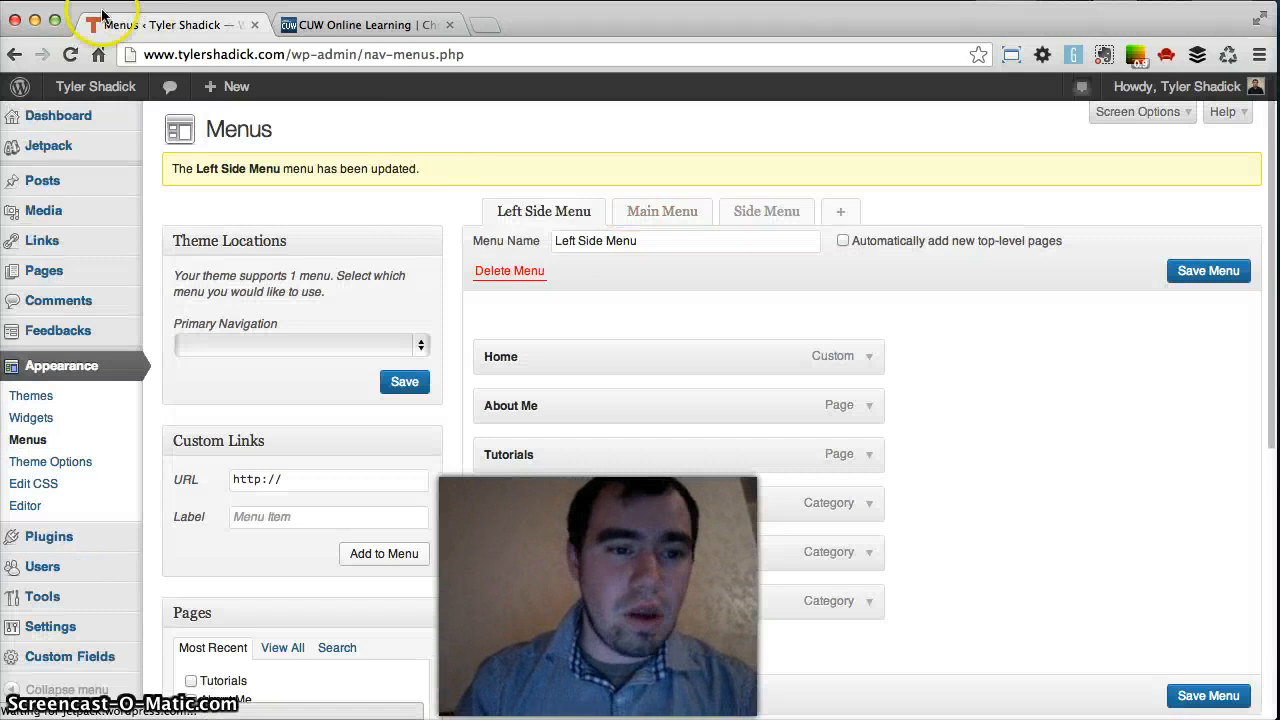
# View the live site and open the Tutorials page from its side navigation.
pyautogui.click(108, 97)
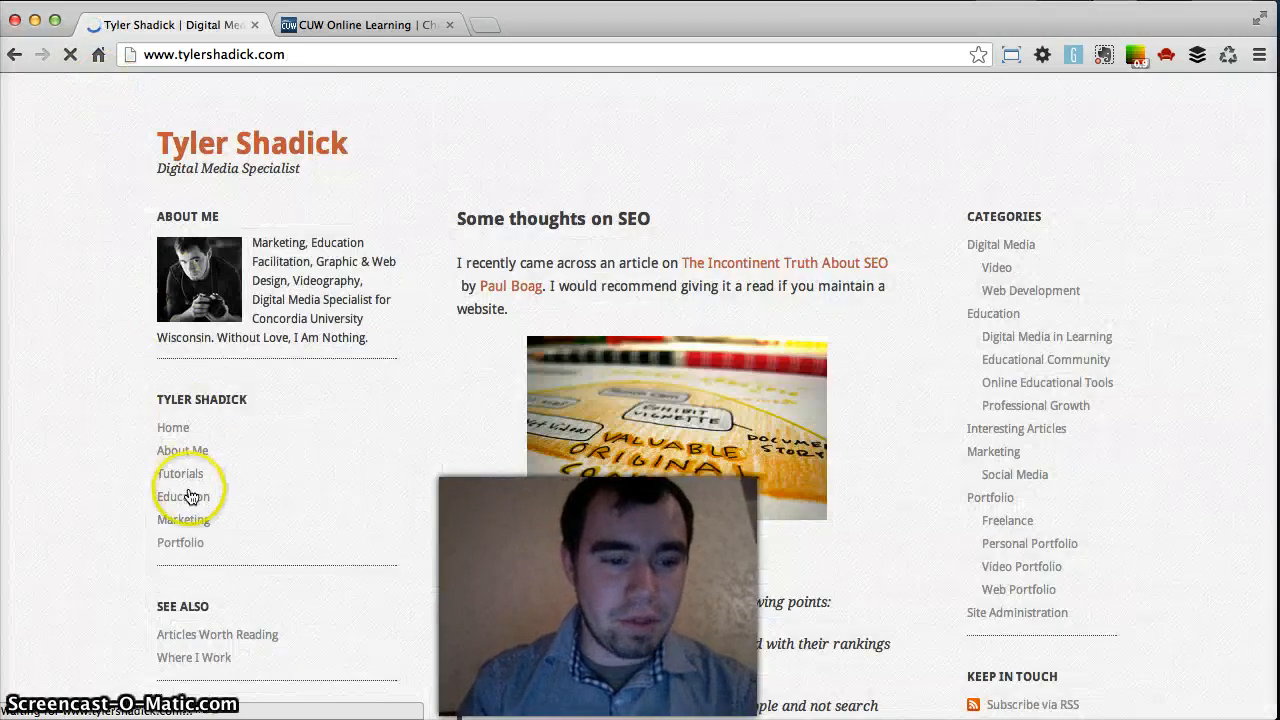
pyautogui.click(188, 478)
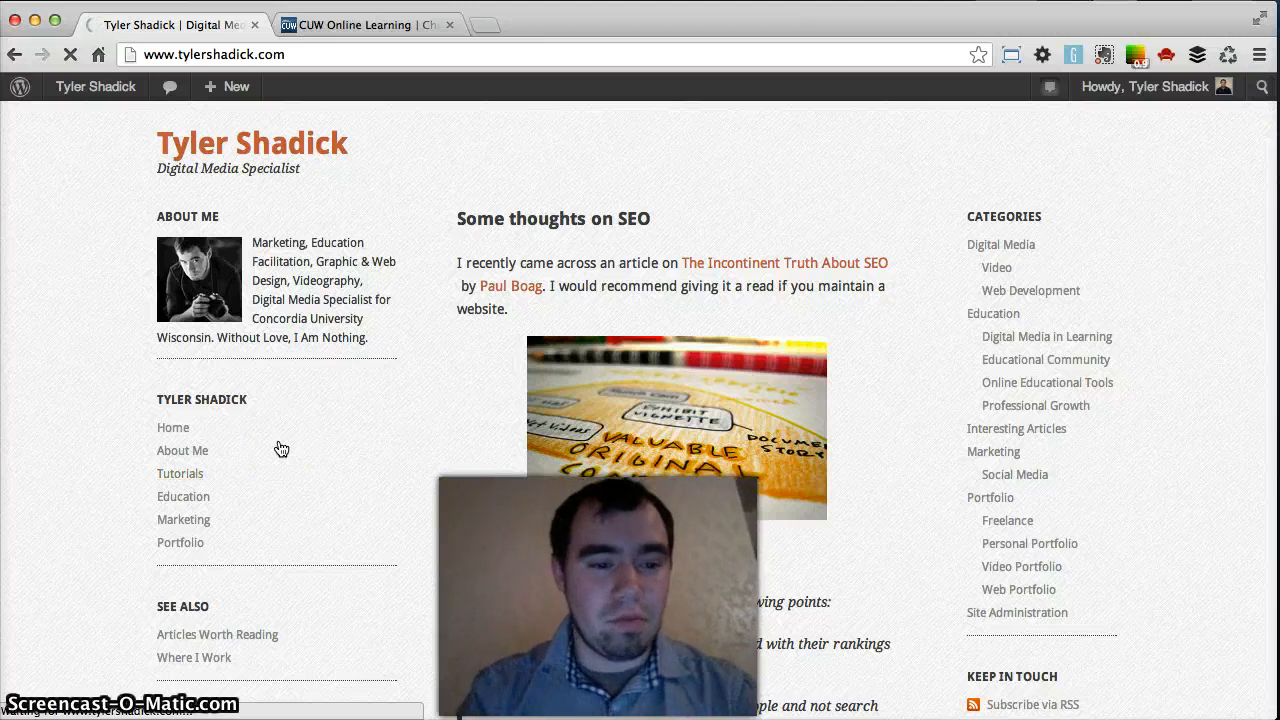
pyautogui.click(190, 480)
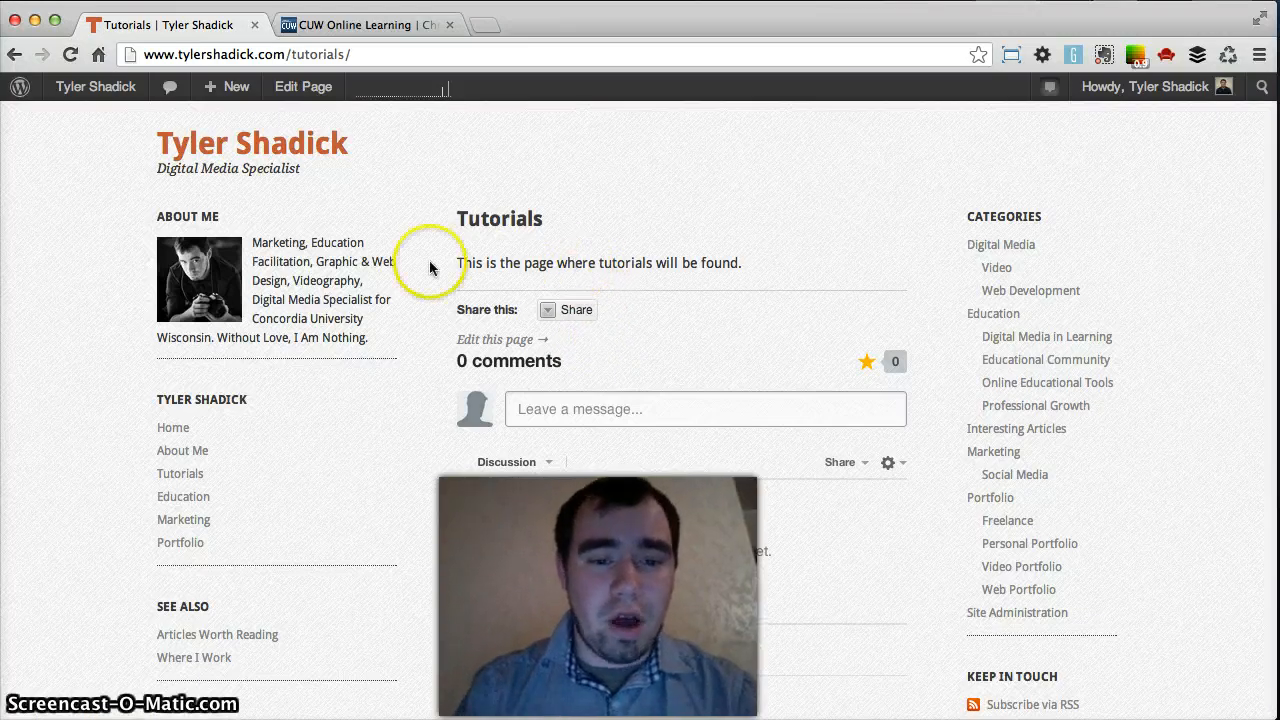
# Open the Tutorials page for editing, move it to the trash and return to the site's home page.
pyautogui.click(294, 100)
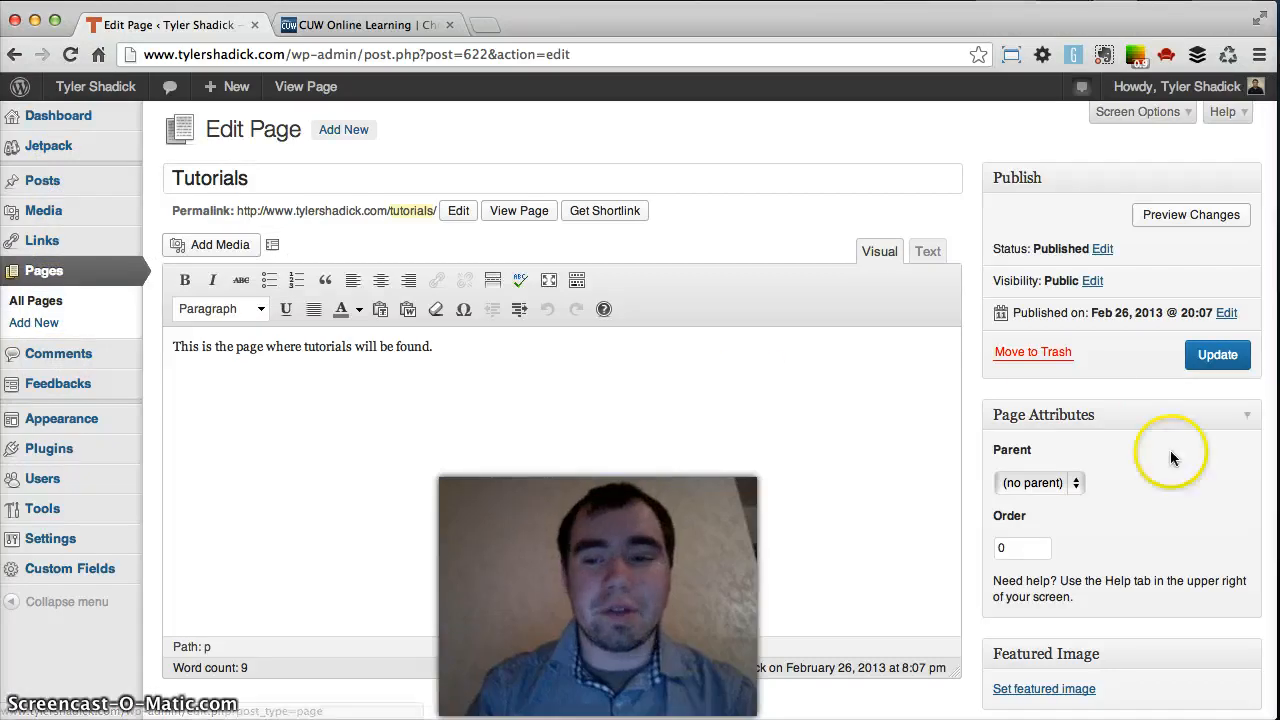
pyautogui.click(1048, 362)
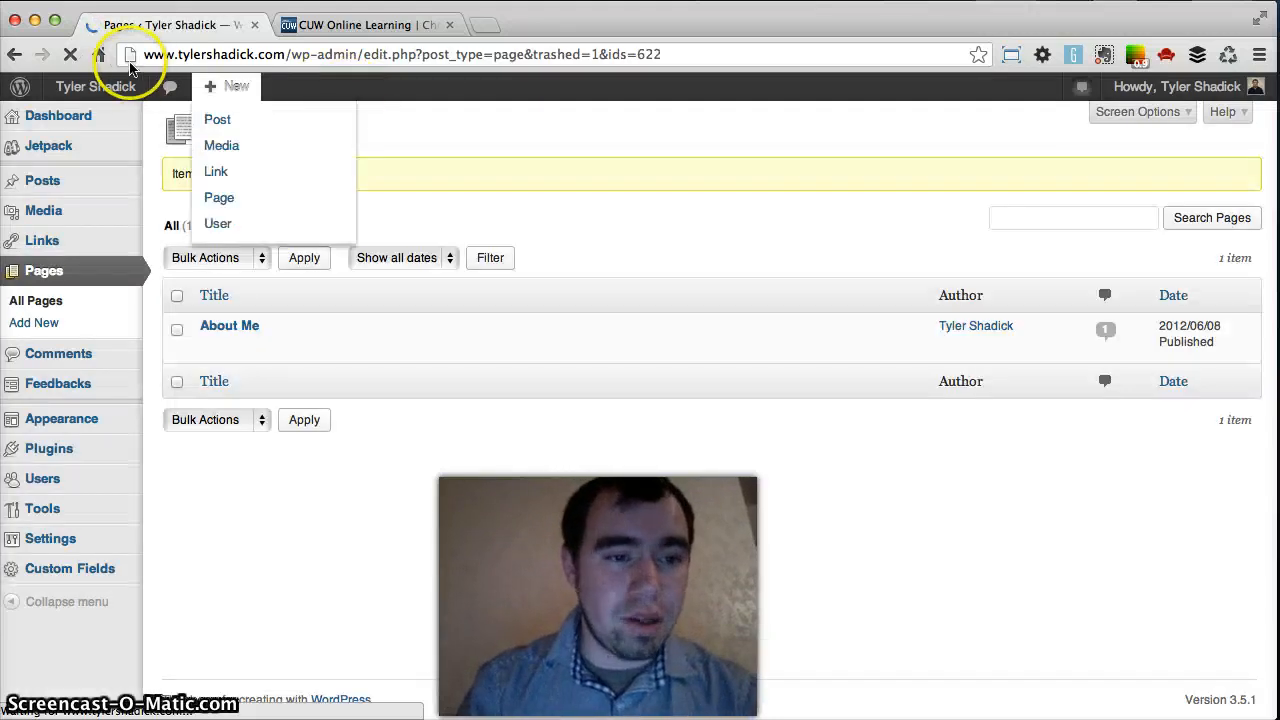
pyautogui.click(114, 86)
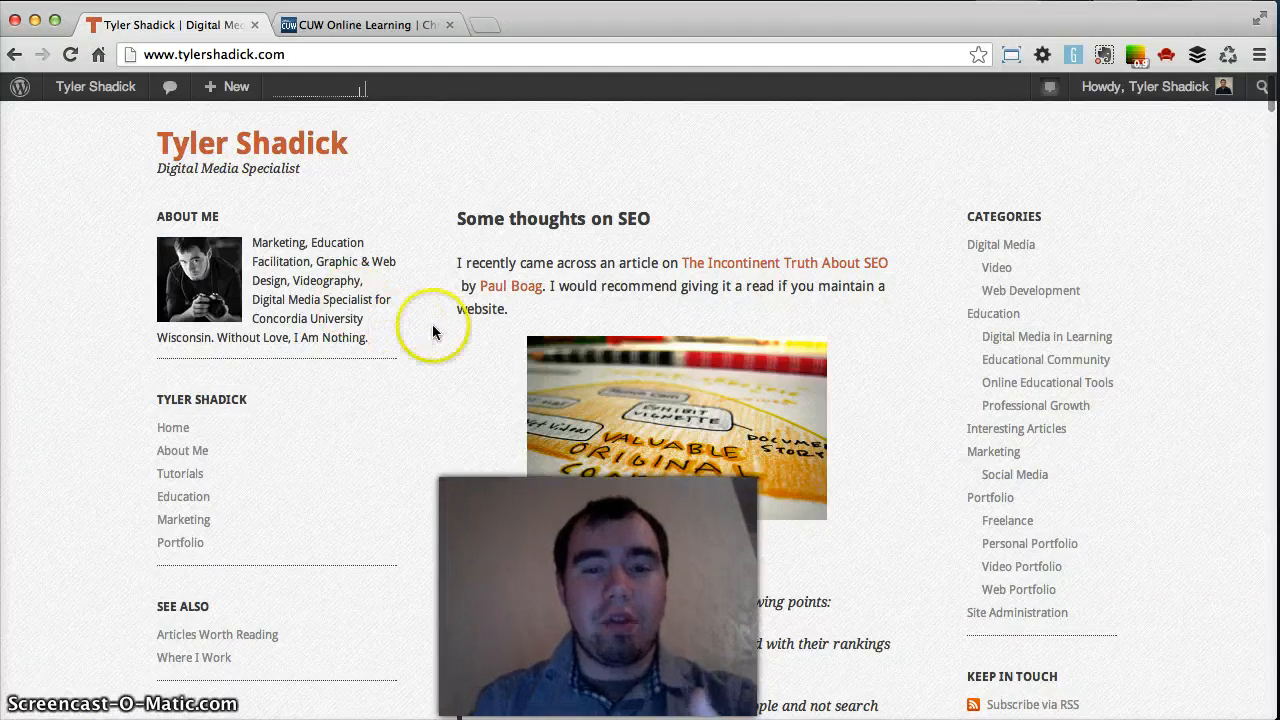
# Look through the blog posts on the site's home page.
pyautogui.scroll(-10, 432, 330)
pyautogui.scroll(-2, 433, 326)
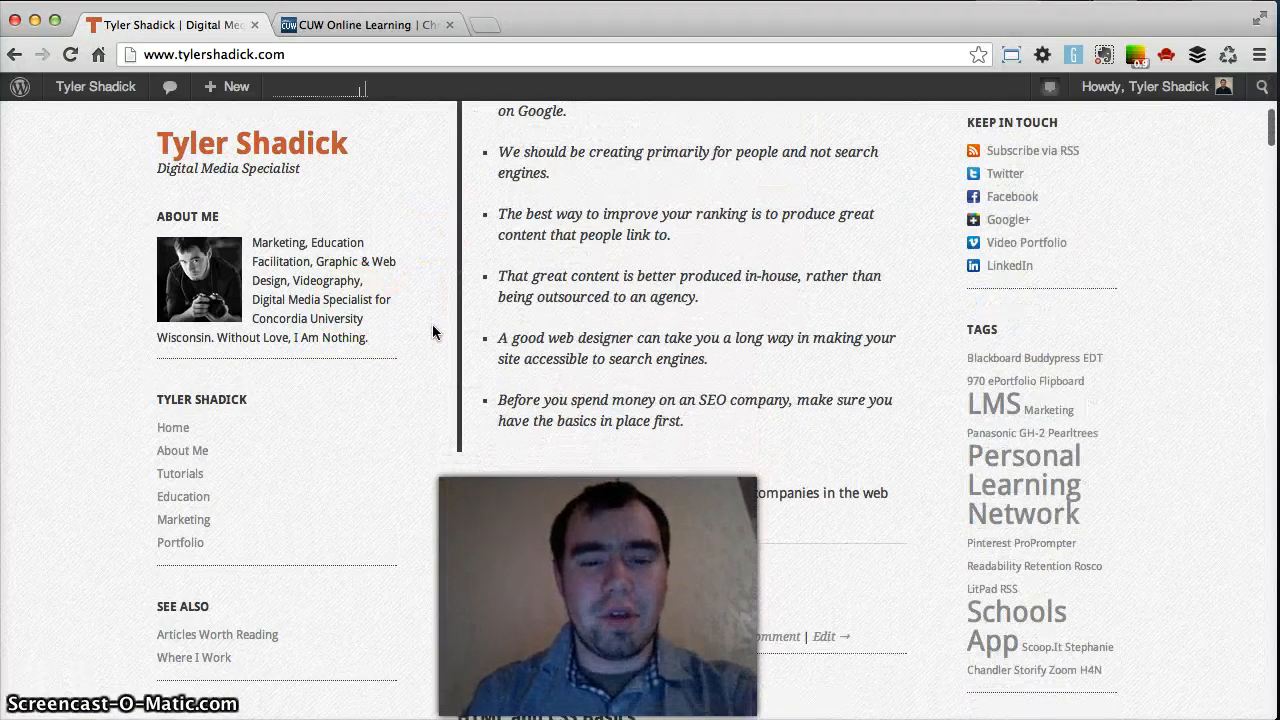
pyautogui.scroll(10, 432, 324)
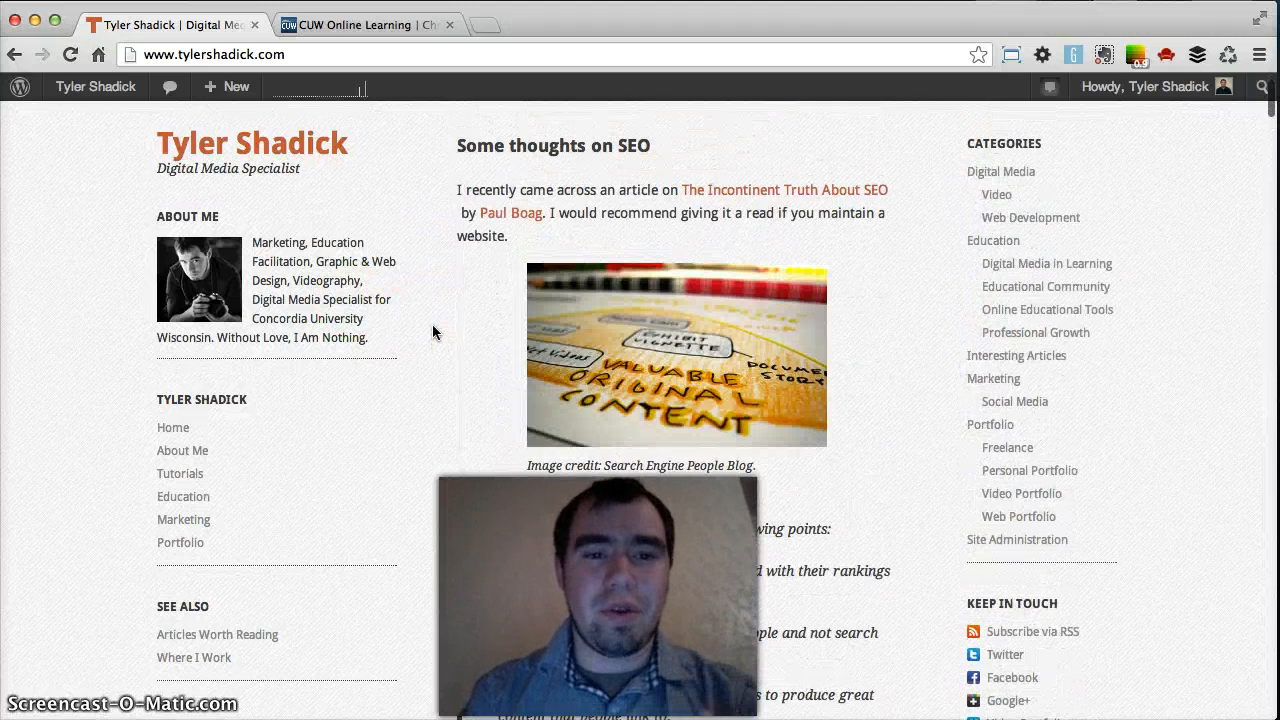
pyautogui.scroll(2, 432, 324)
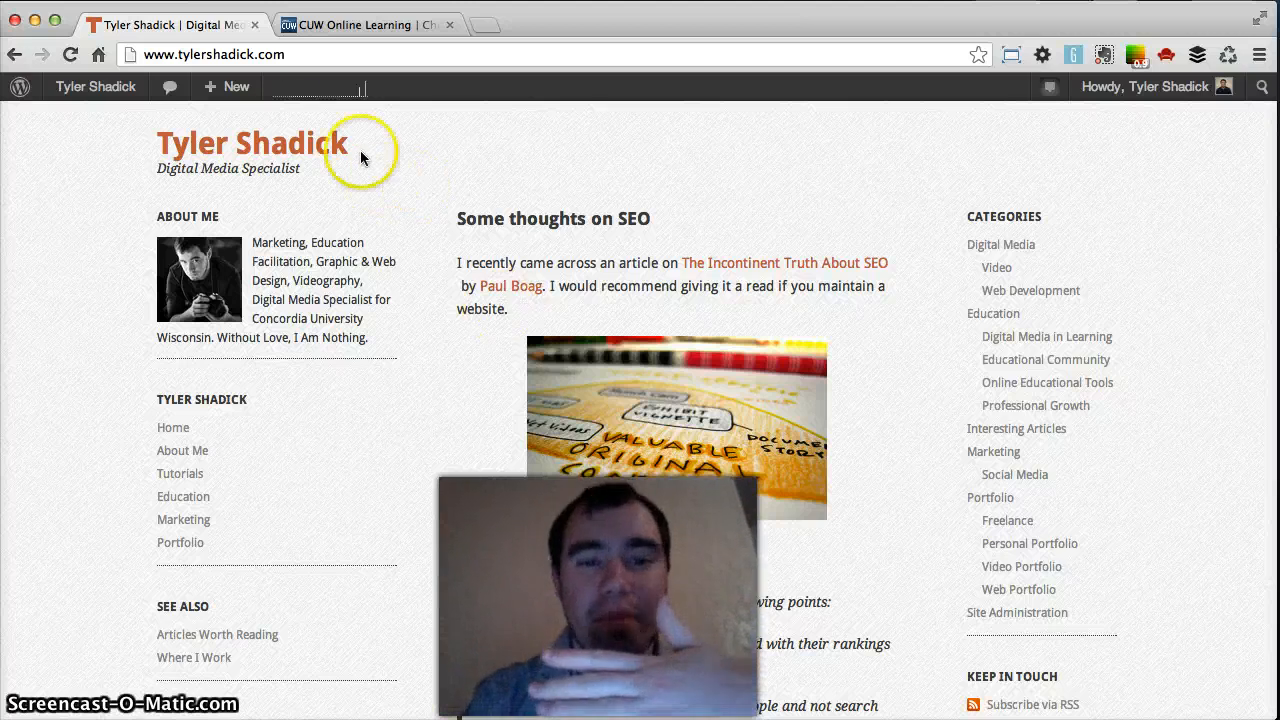
# Start a new post and look over the sections of its editing screen.
pyautogui.moveTo(228, 87)
pyautogui.click(220, 121)
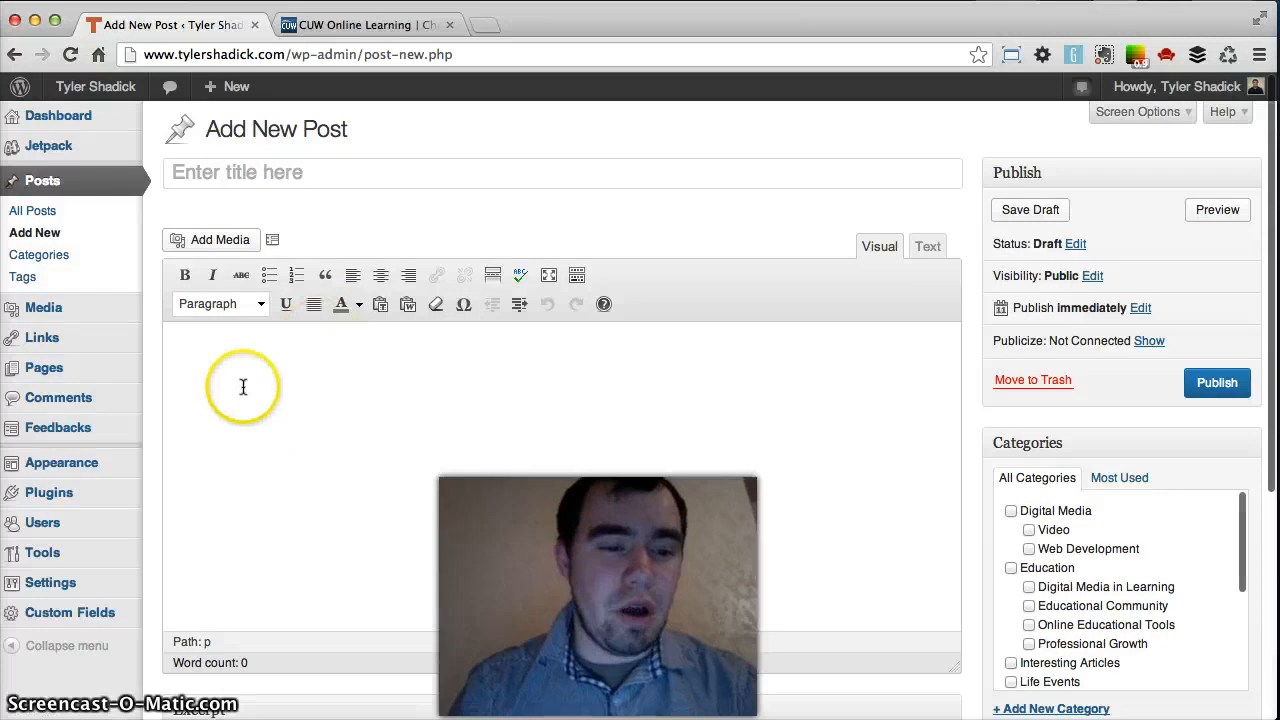
pyautogui.click(212, 367)
pyautogui.scroll(-5, 451, 472)
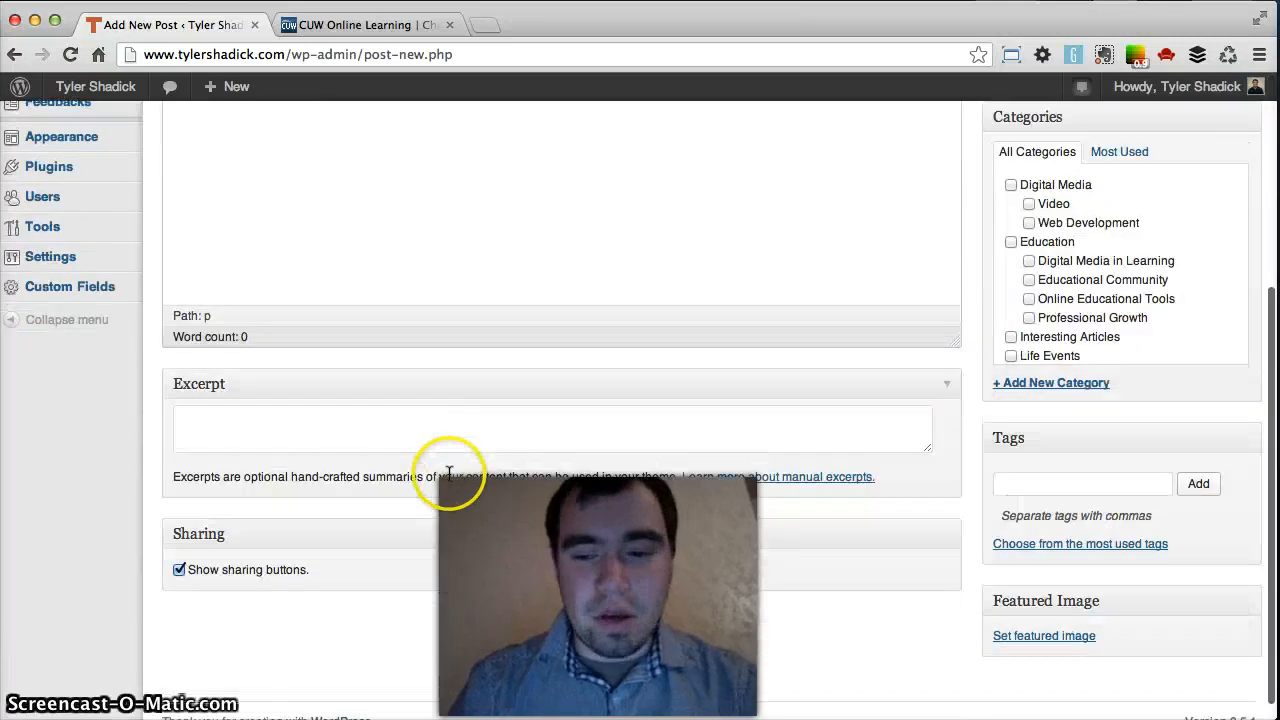
pyautogui.scroll(3, 503, 362)
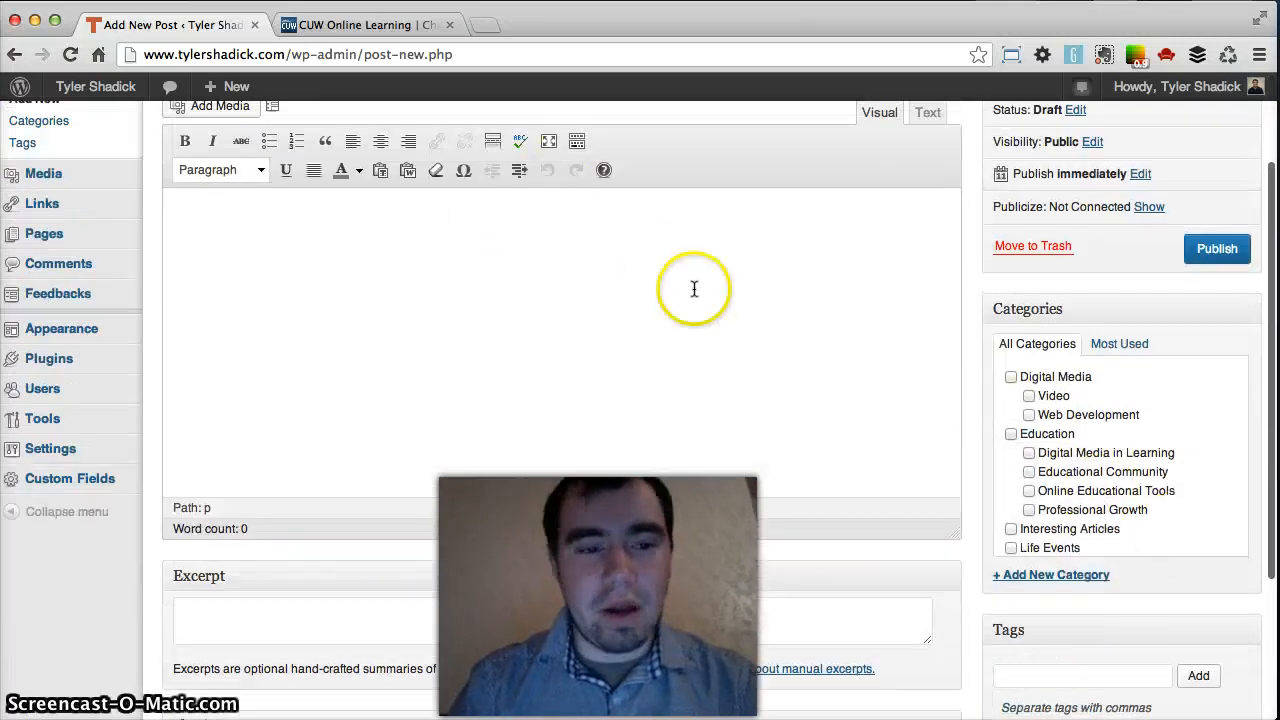
# Assign the new post to the Education and Digital Media in Learning categories and look through the remaining categories.
pyautogui.click(1030, 455)
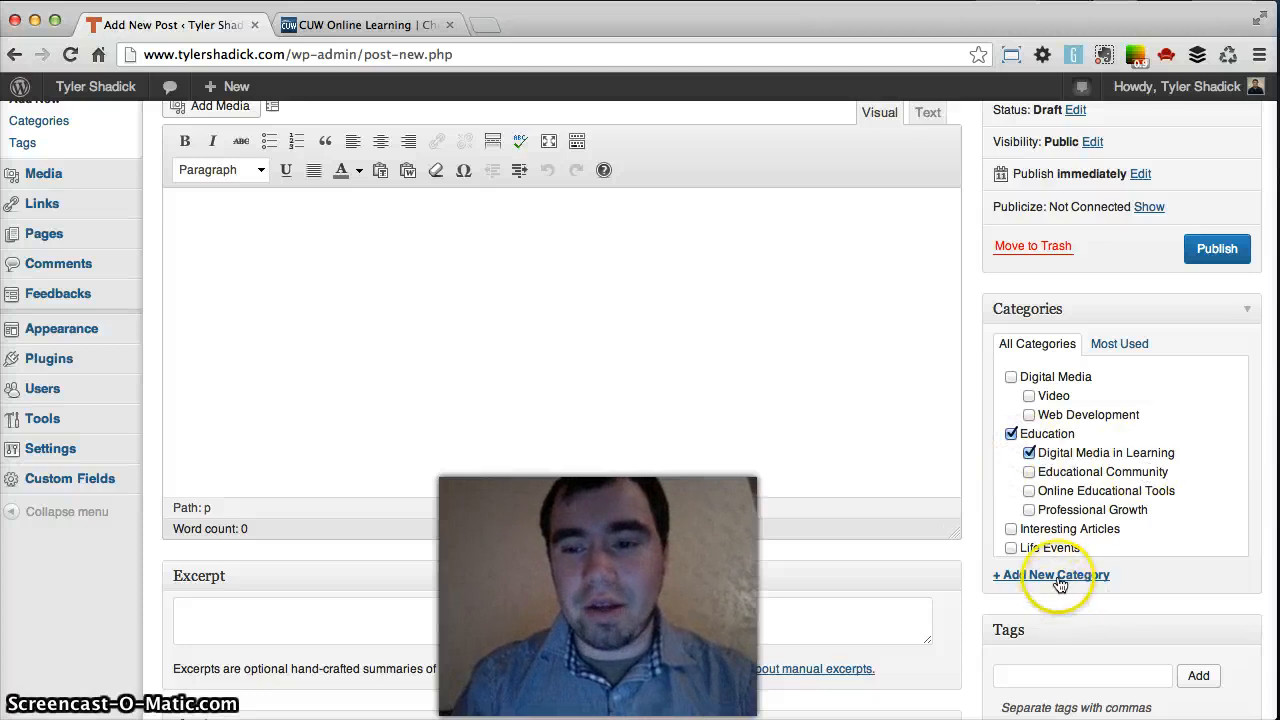
pyautogui.scroll(-1, 1060, 546)
pyautogui.scroll(-3, 1060, 546)
# Add the tag "Cool stuff" to the new post and move the post to the trash.
pyautogui.click(1045, 677)
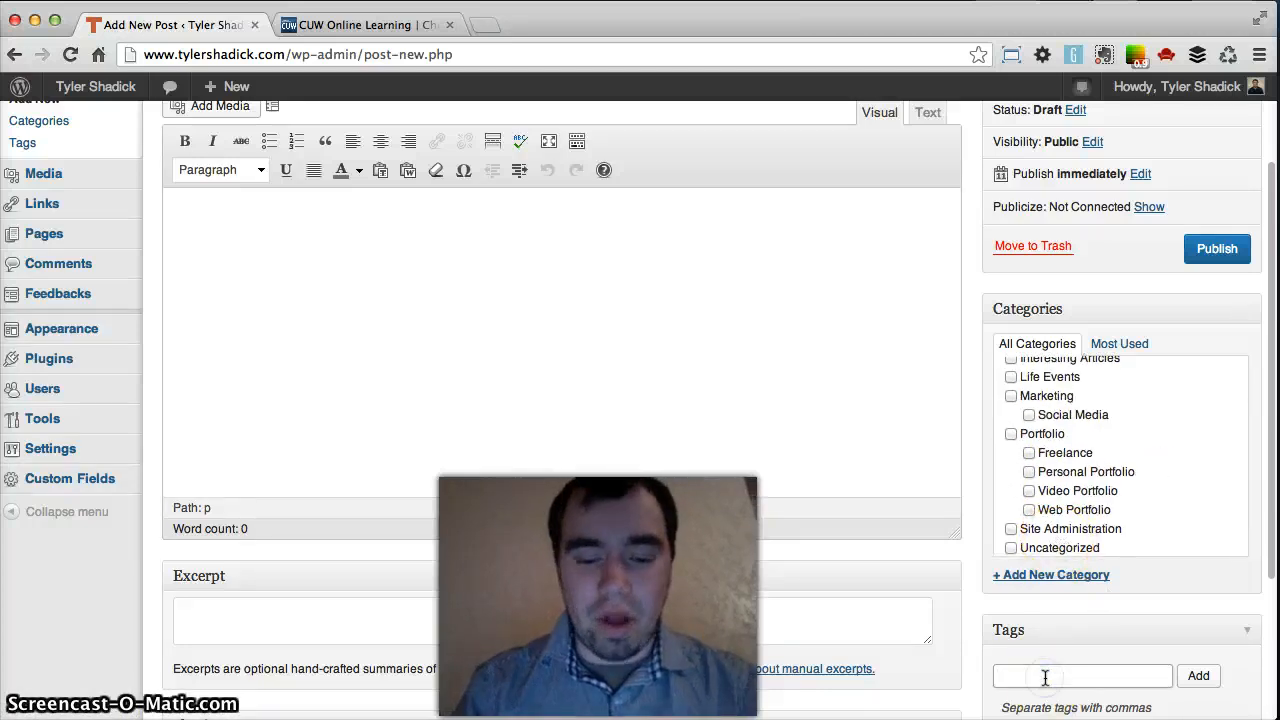
pyautogui.write('Cool stu')
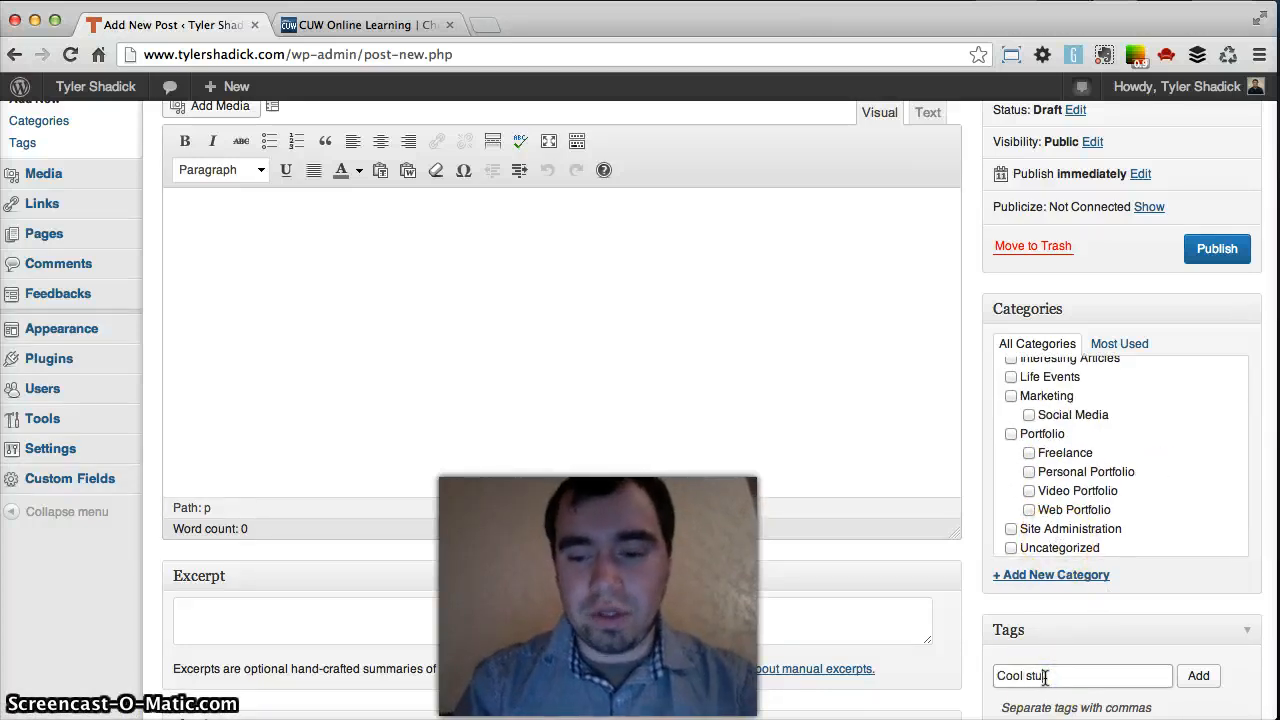
pyautogui.write('ff')
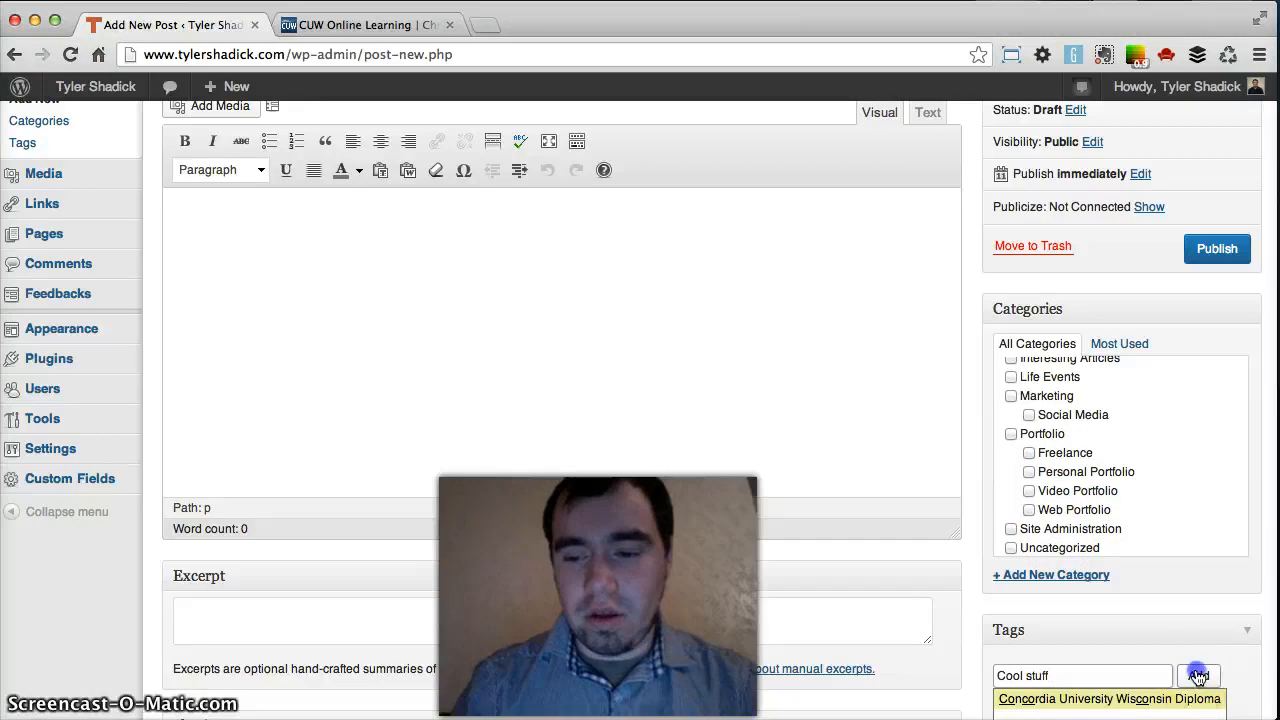
pyautogui.click(1198, 676)
pyautogui.scroll(-3, 1125, 600)
pyautogui.click(1092, 540)
pyautogui.scroll(5, 1089, 566)
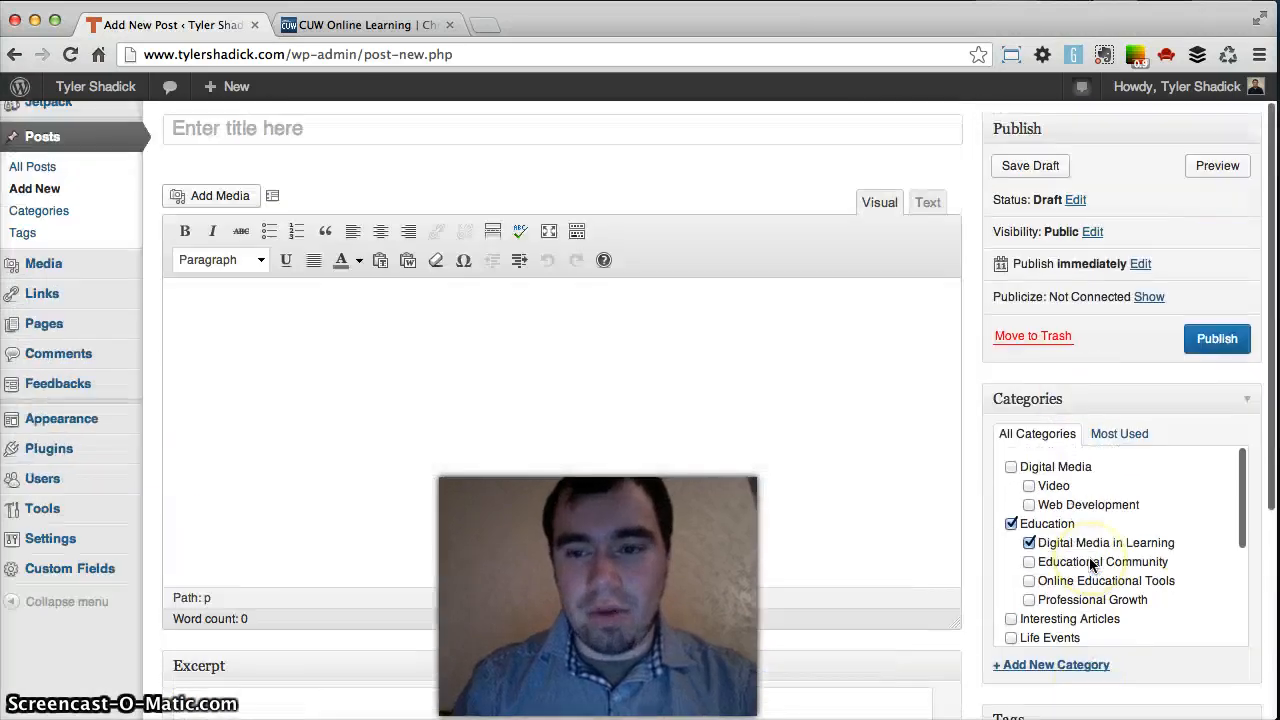
pyautogui.click(1036, 338)
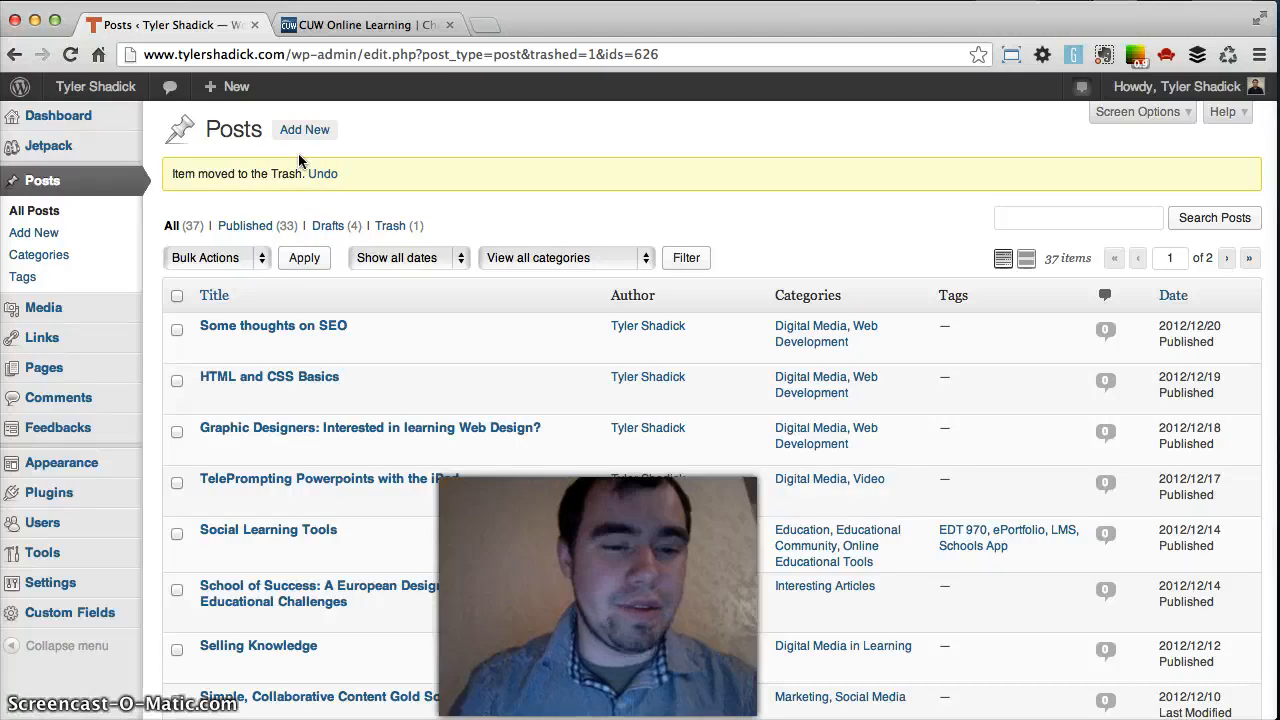
pyautogui.click(348, 25)
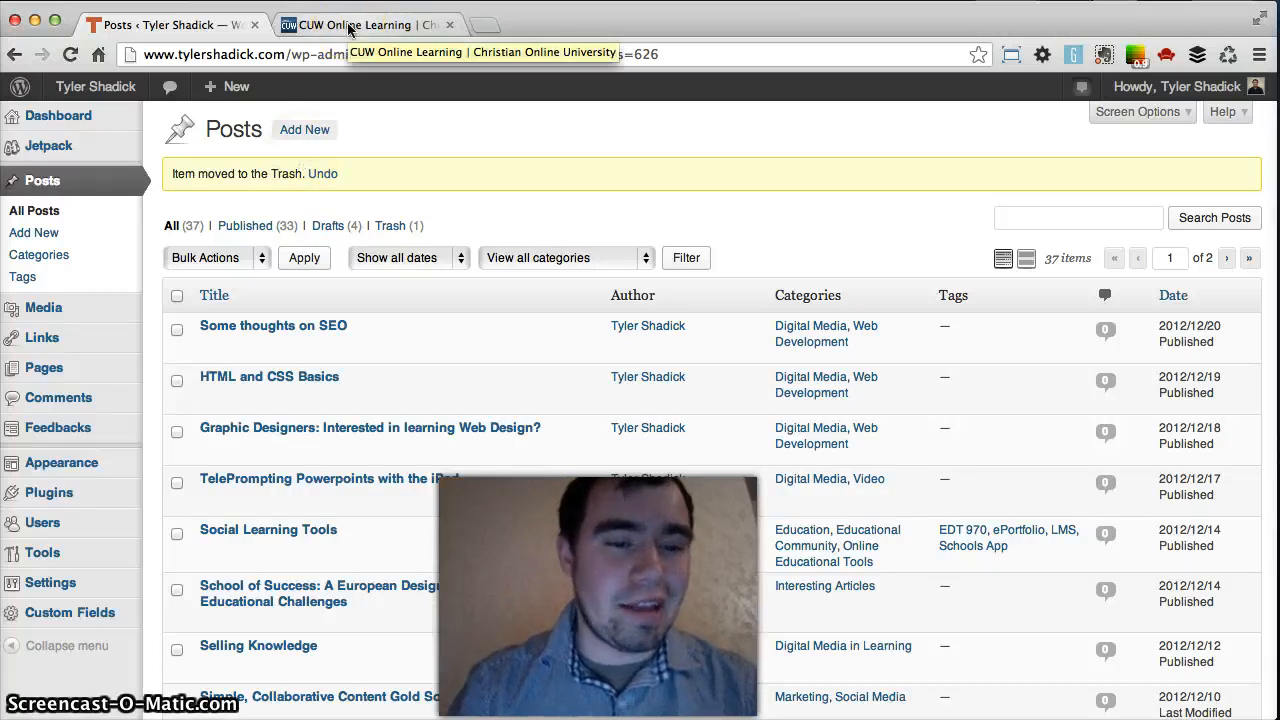
pyautogui.moveTo(115, 168)
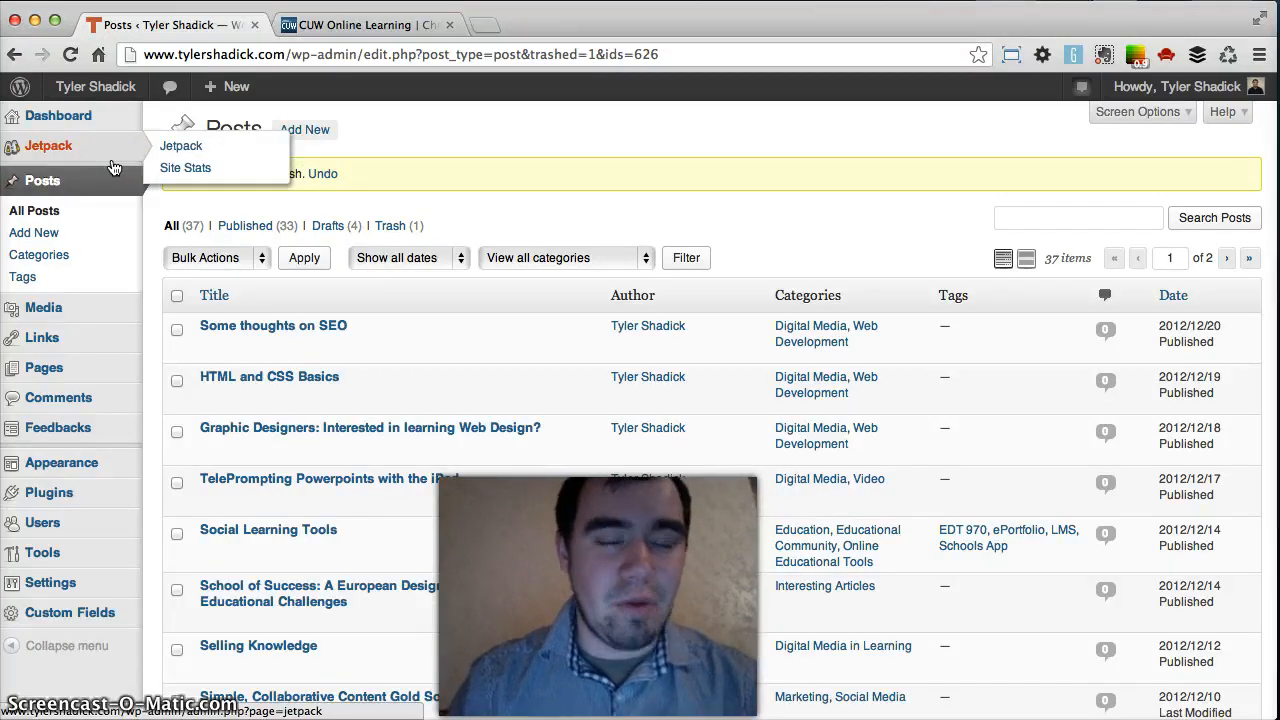
pyautogui.moveTo(88, 354)
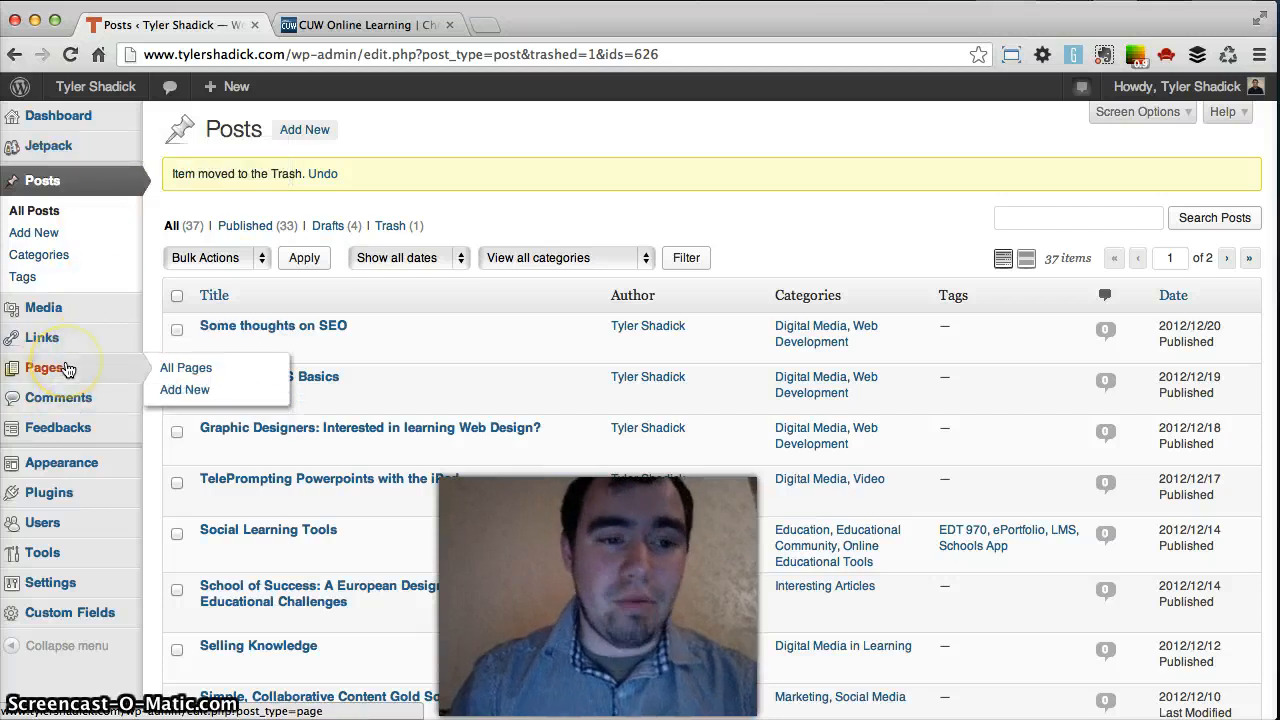
pyautogui.moveTo(61, 322)
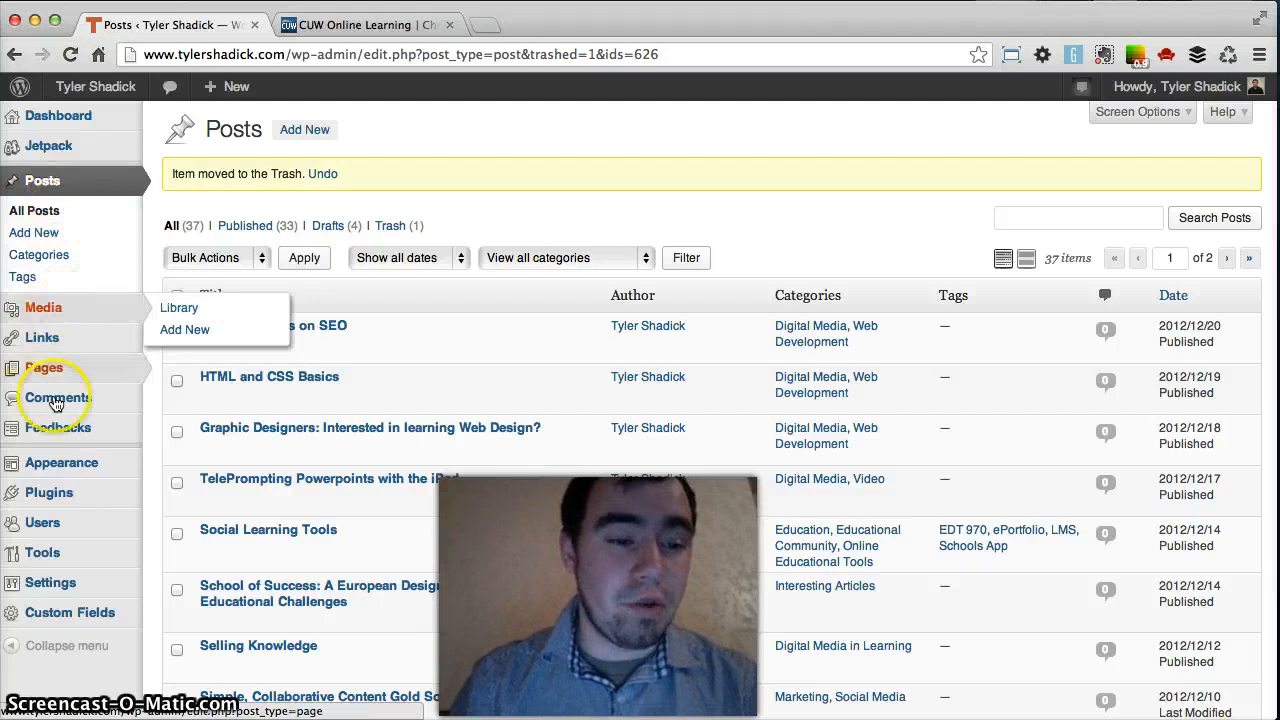
# Open the site's theme management screen and look through the available themes.
pyautogui.moveTo(98, 468)
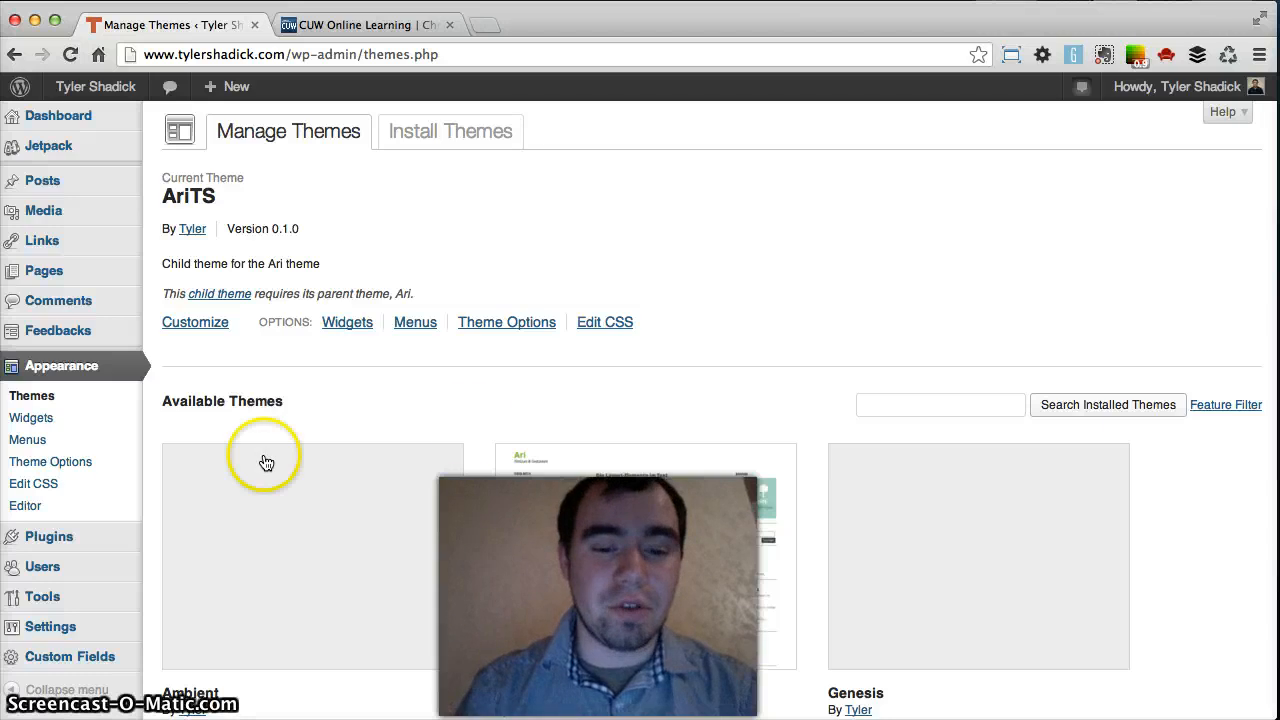
pyautogui.scroll(-5, 471, 429)
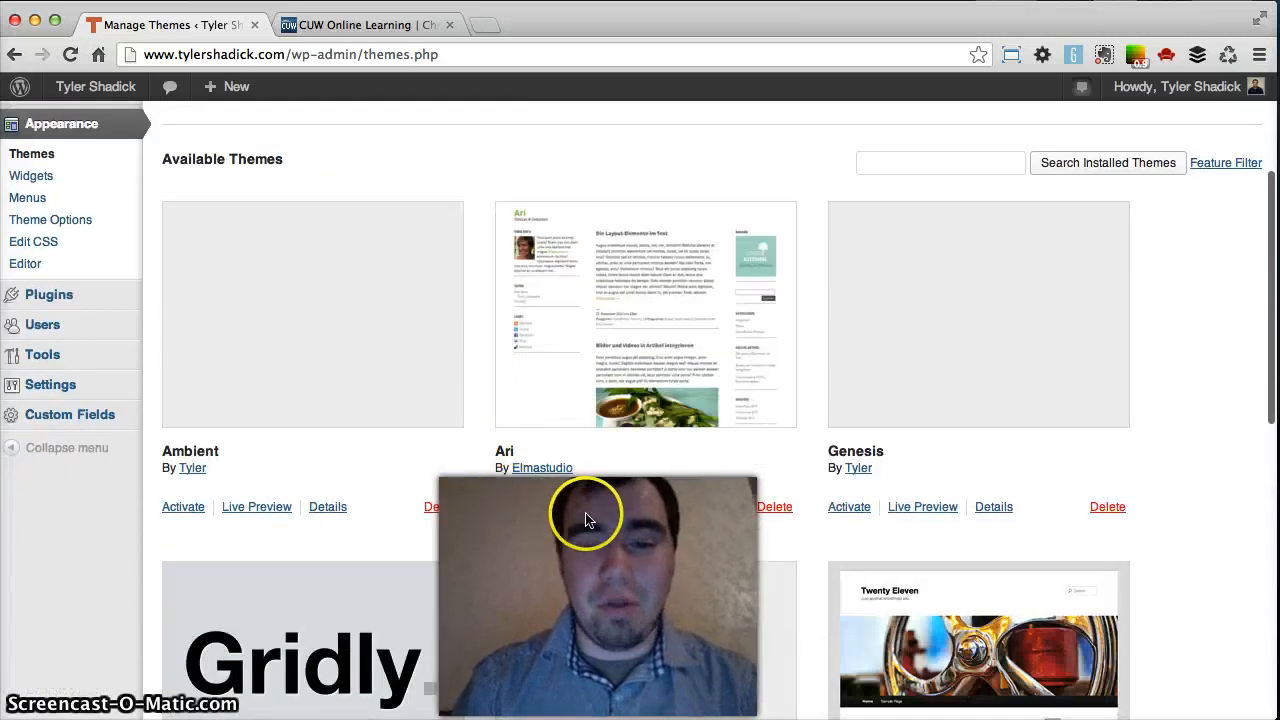
pyautogui.scroll(-3, 519, 463)
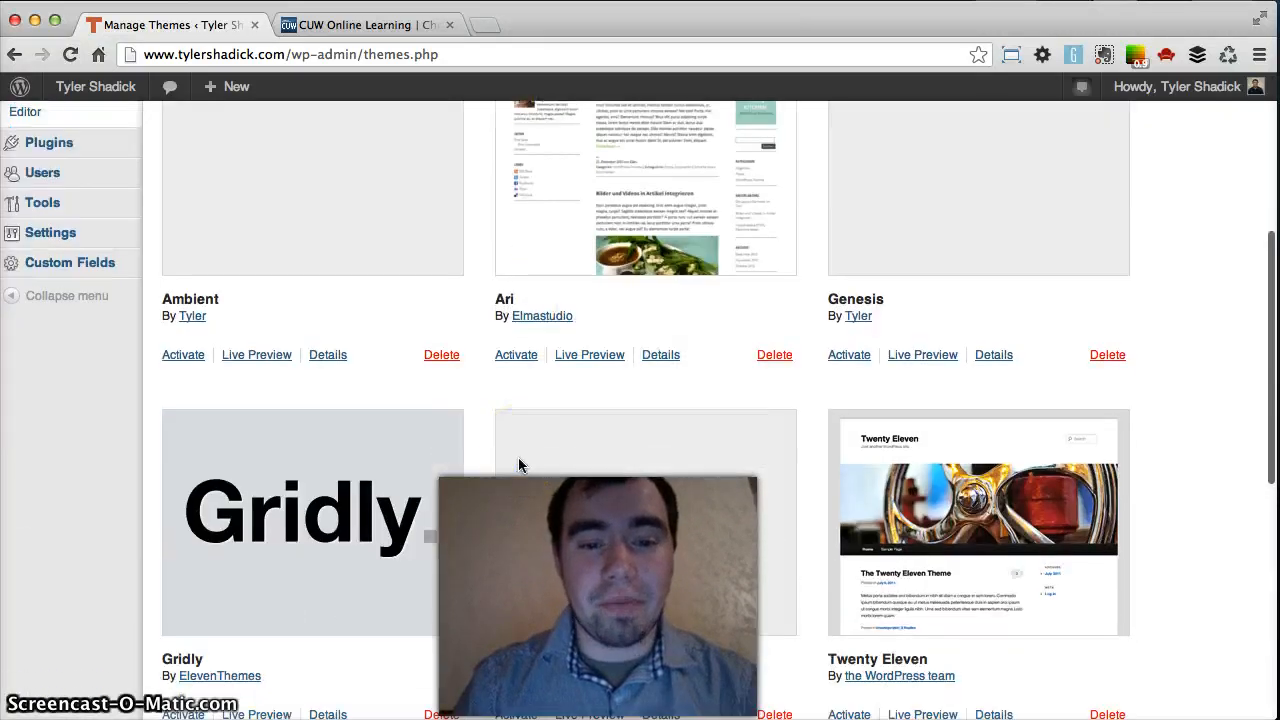
pyautogui.scroll(4, 519, 463)
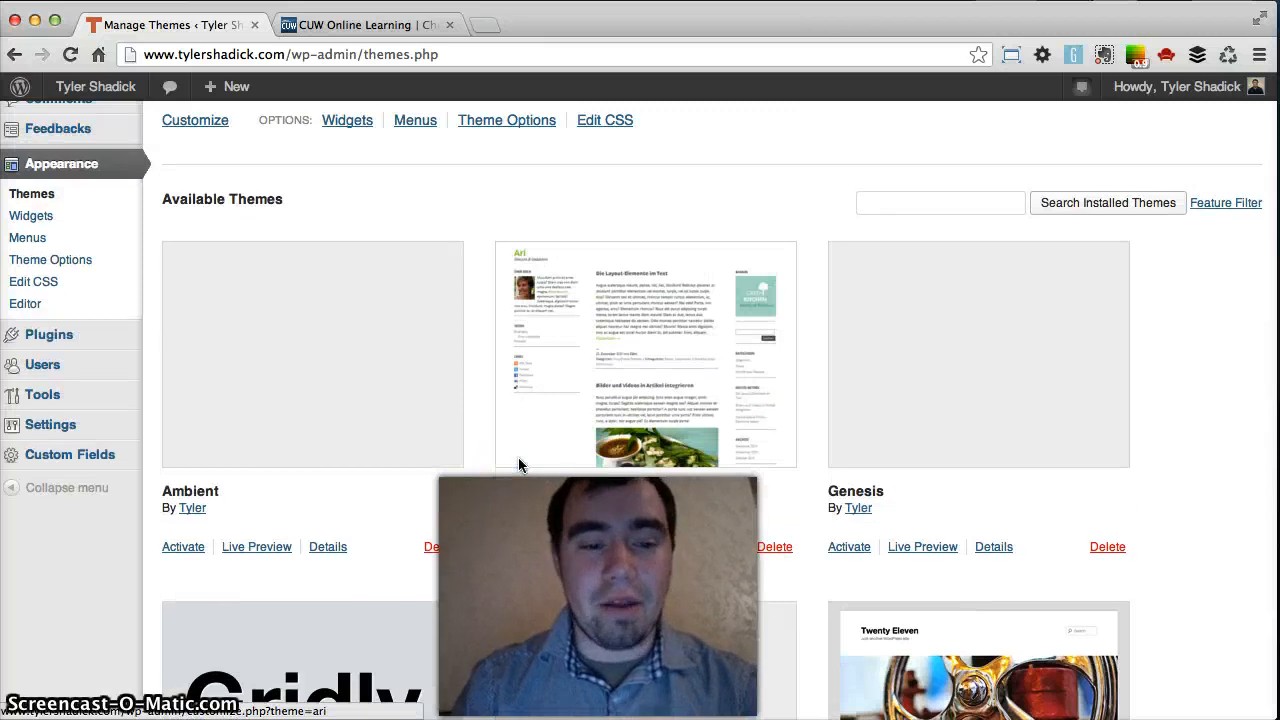
# Open a live preview of the Ari theme, look through the site in it and return to the theme list.
pyautogui.click(594, 560)
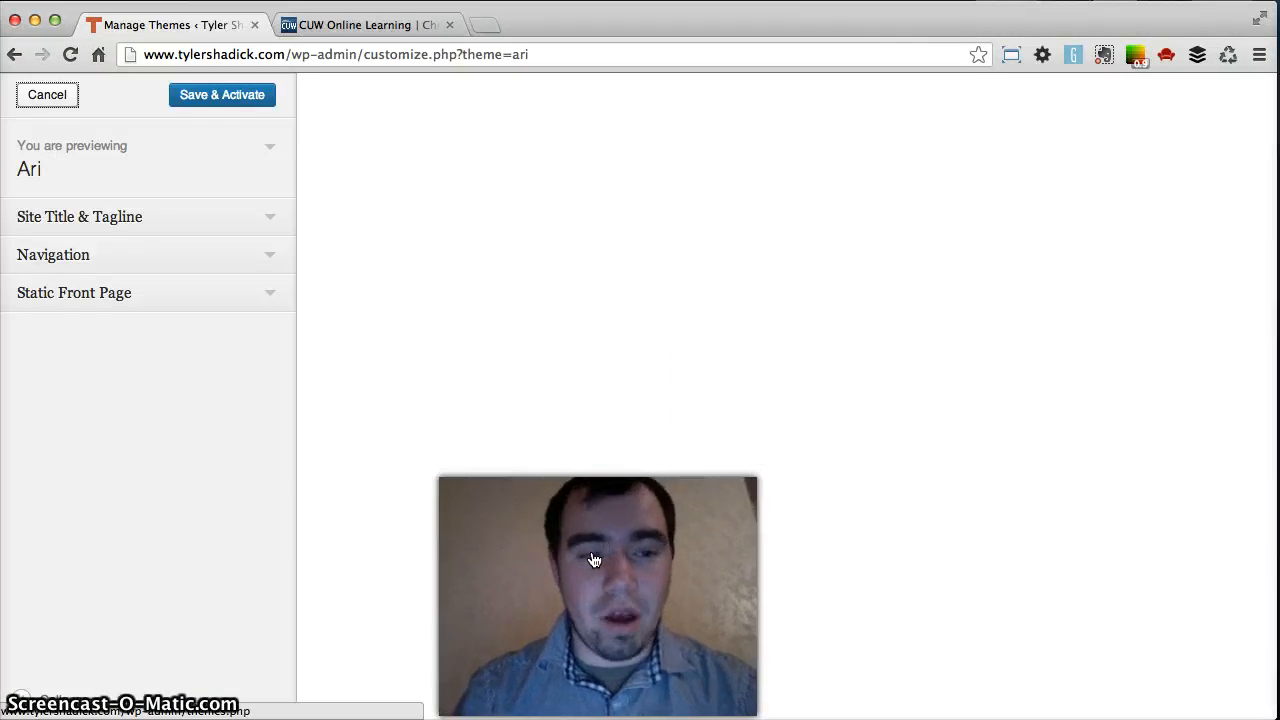
pyautogui.click(669, 354)
pyautogui.scroll(-5, 670, 356)
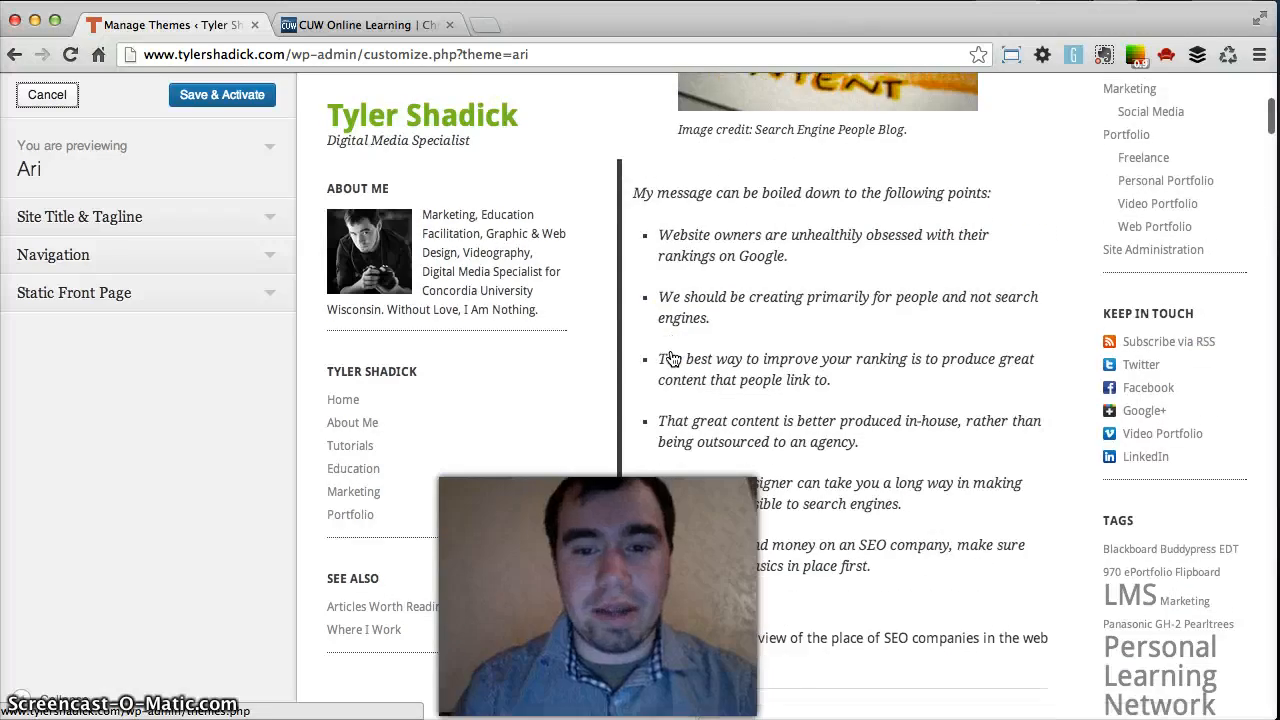
pyautogui.scroll(-1, 673, 359)
pyautogui.scroll(-10, 670, 356)
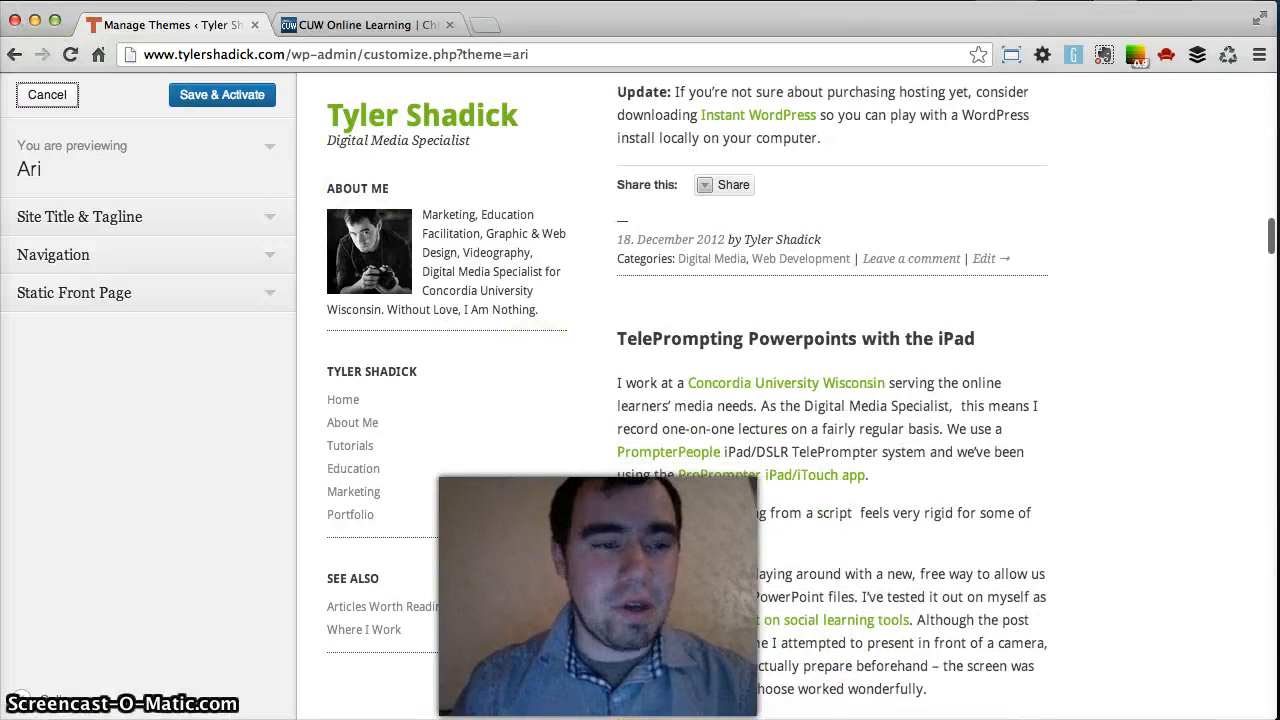
pyautogui.click(17, 57)
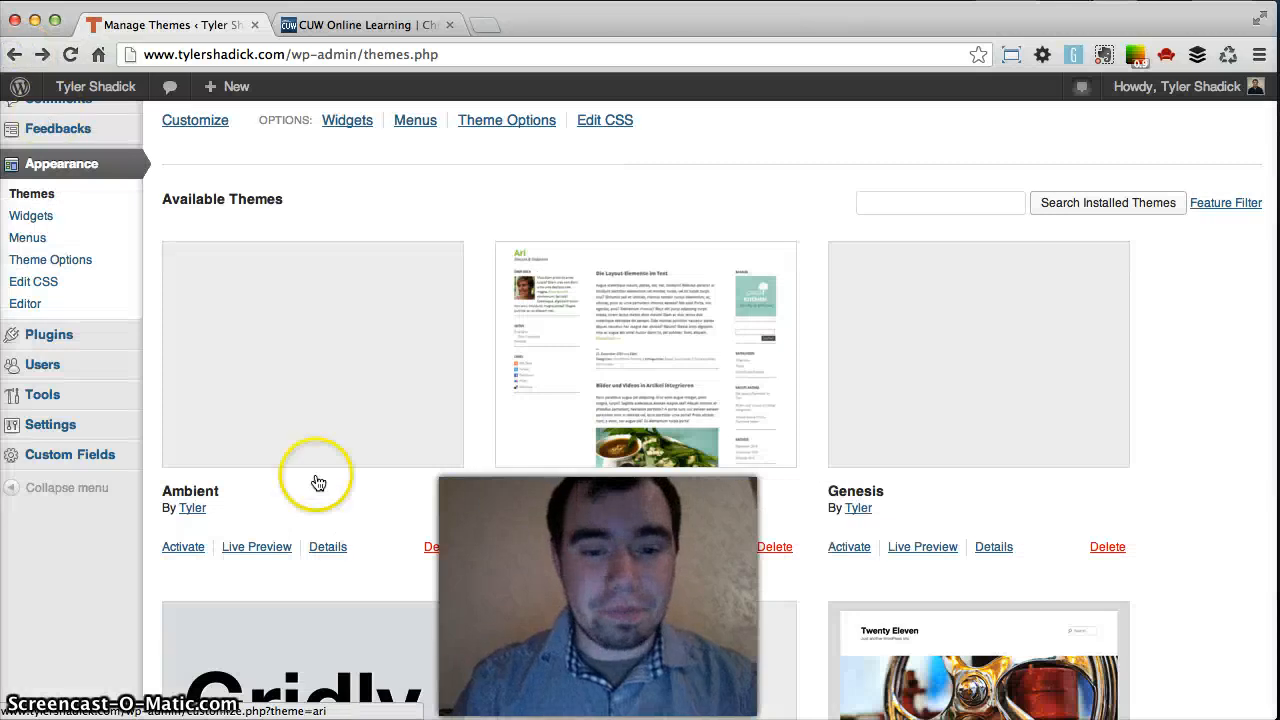
# Review the current theme and the other installed themes, down to Twenty Ten and Twenty Twelve.
pyautogui.scroll(-5, 470, 622)
pyautogui.scroll(3, 470, 622)
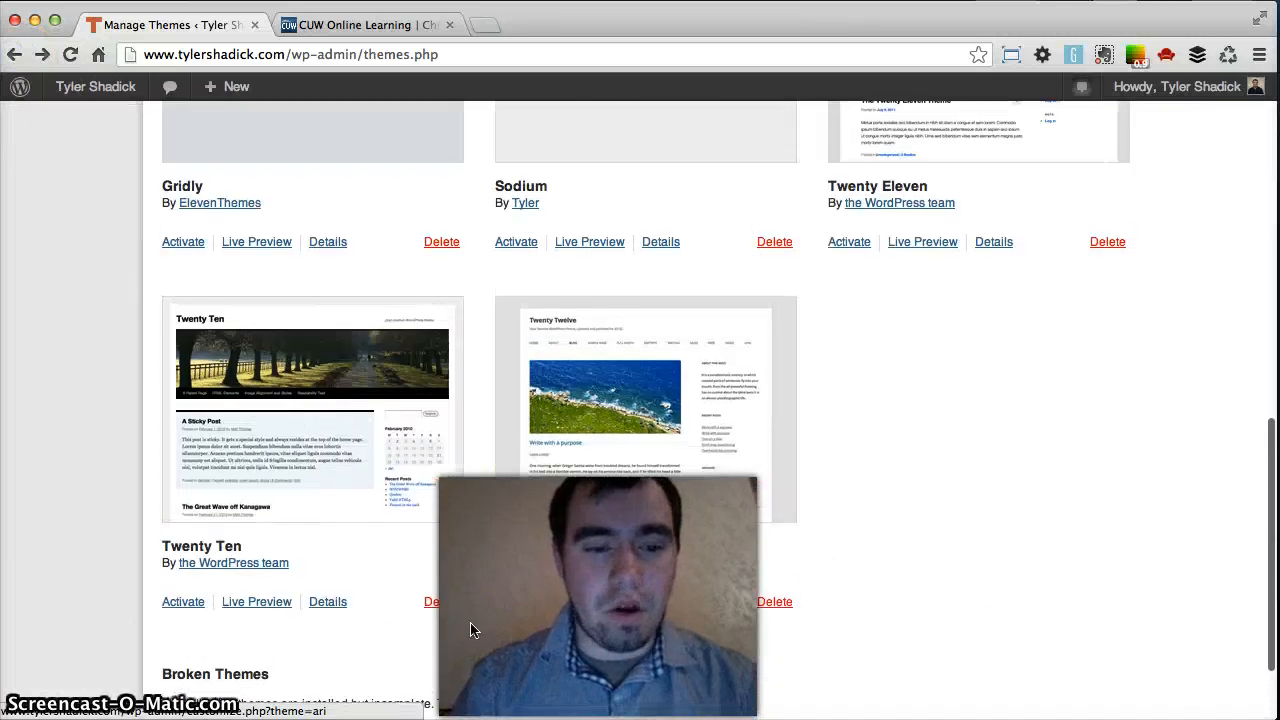
pyautogui.scroll(3, 470, 622)
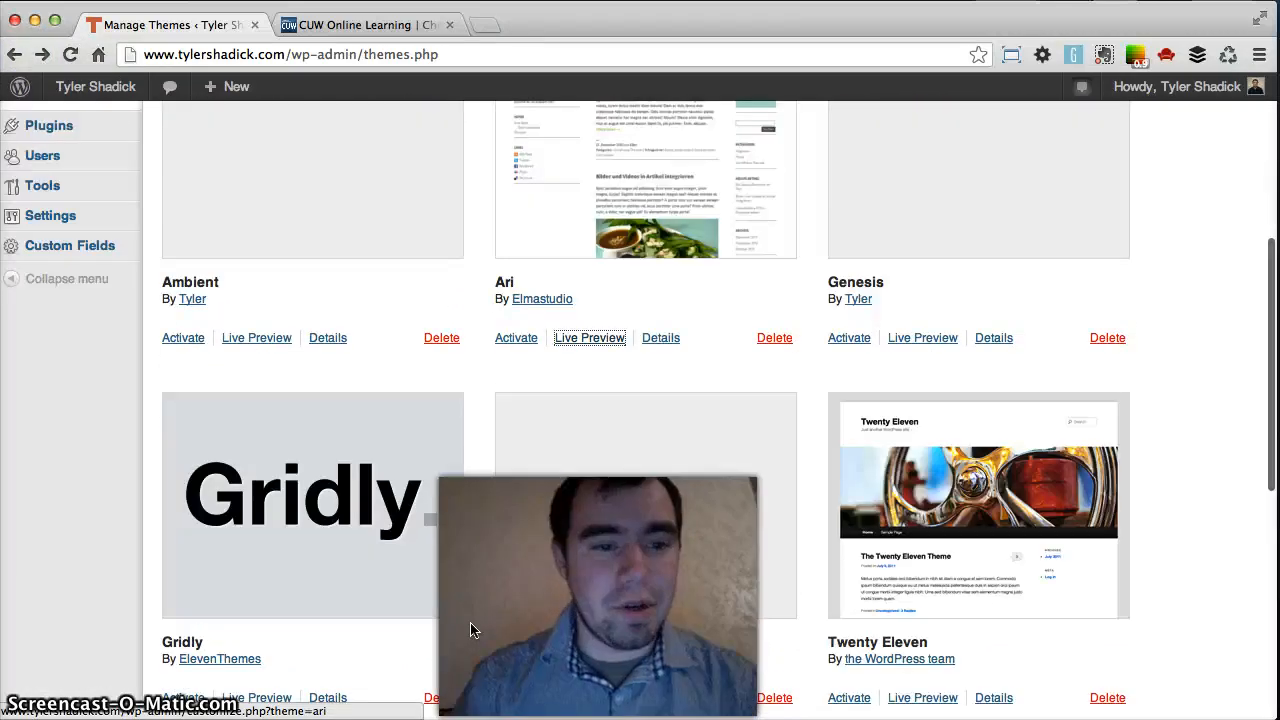
pyautogui.scroll(4, 289, 352)
pyautogui.scroll(2, 185, 172)
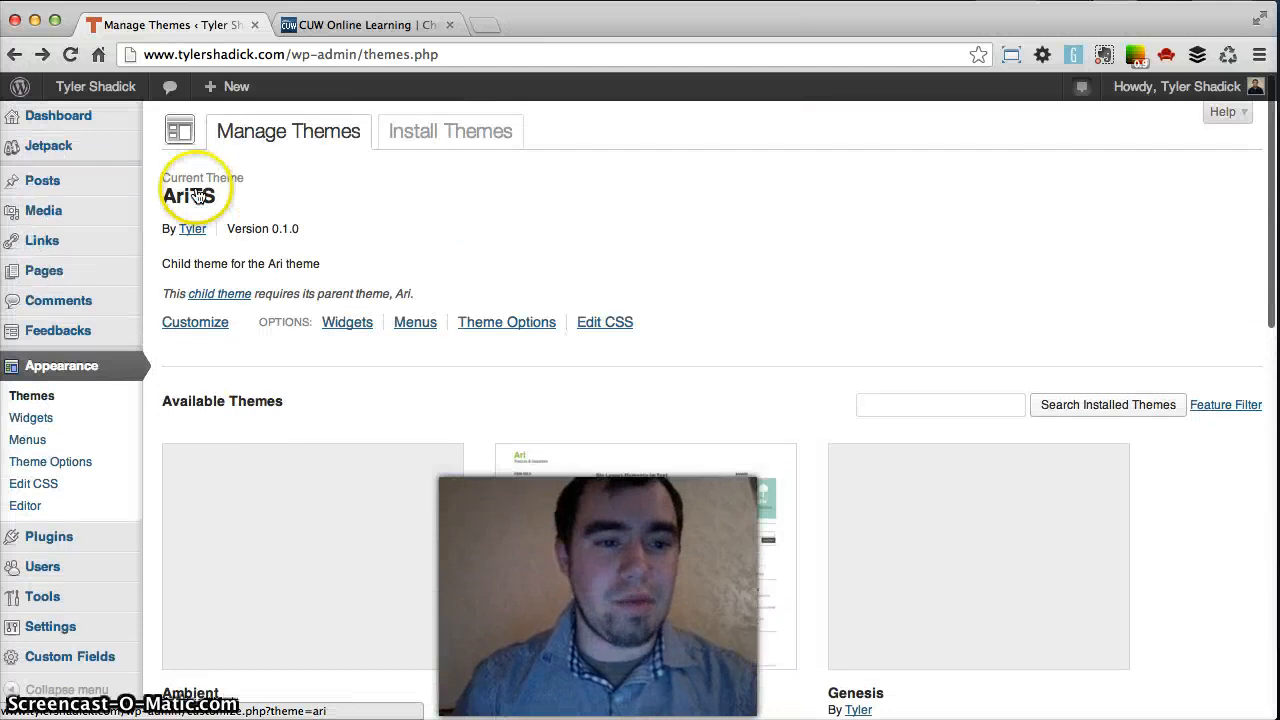
pyautogui.scroll(-6, 207, 208)
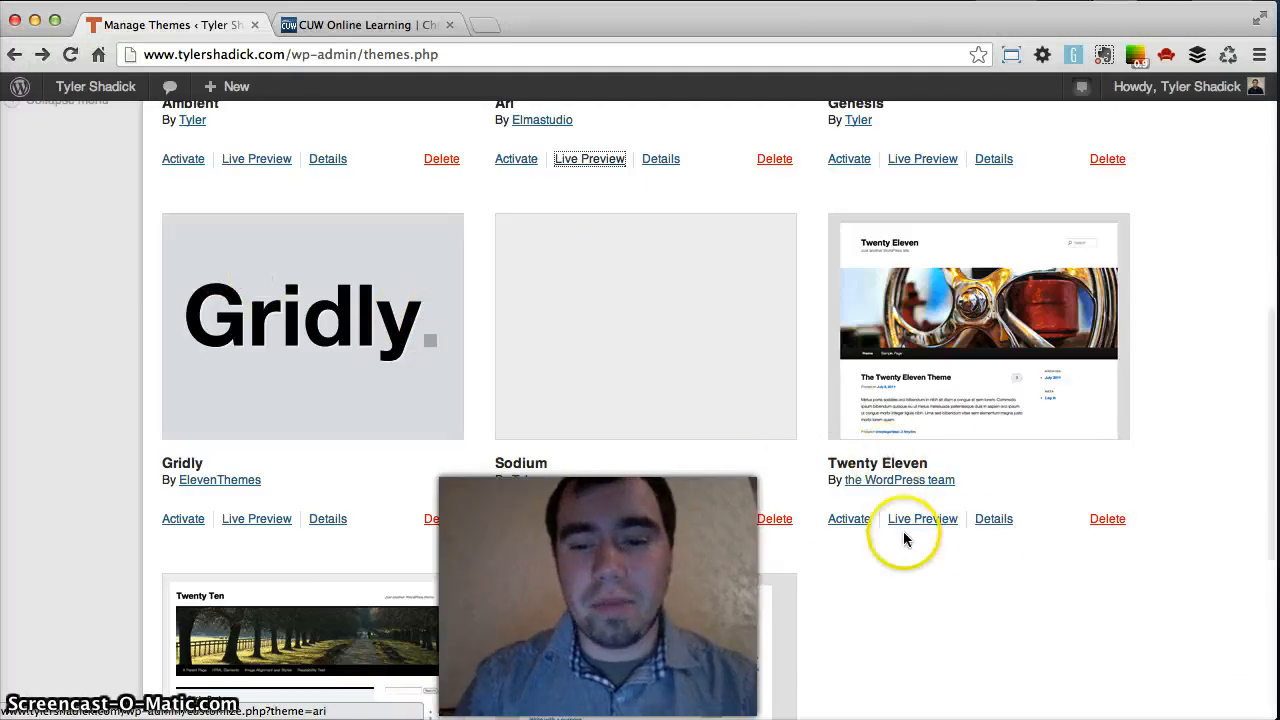
pyautogui.scroll(-3, 860, 520)
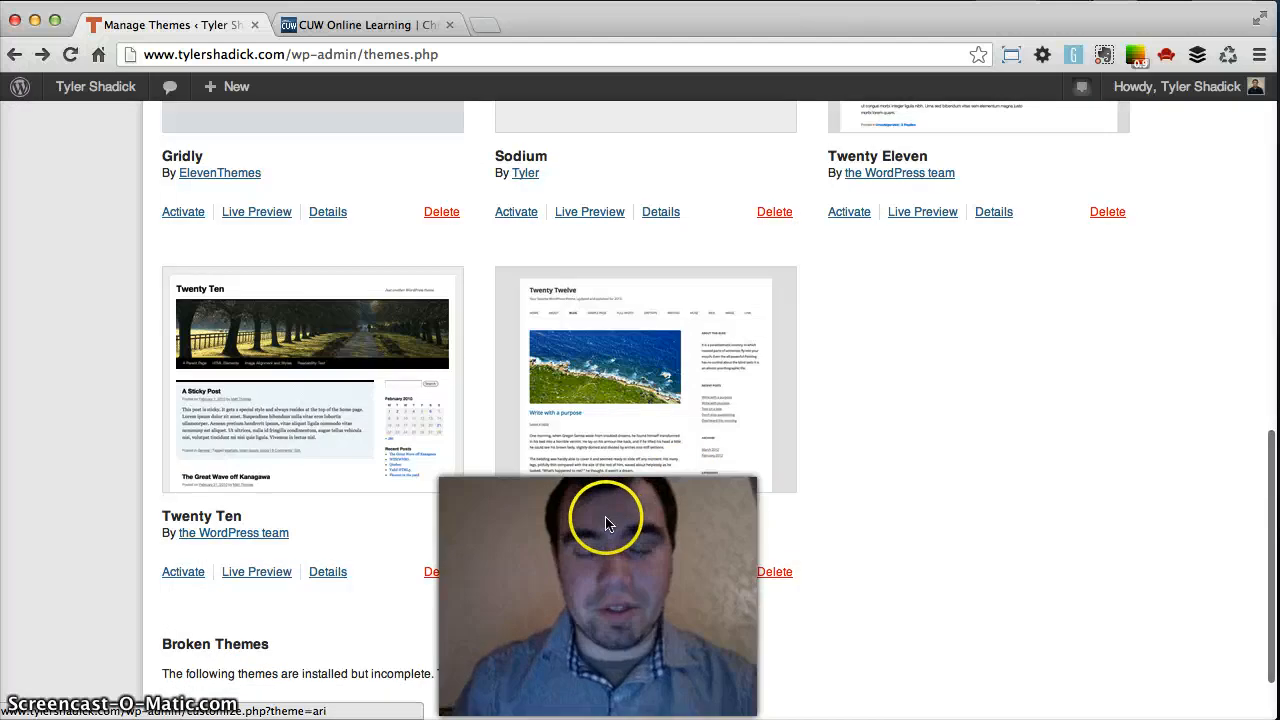
# Open a live preview of the Twenty Twelve theme and look through the site's header and blog posts in it.
pyautogui.click(584, 580)
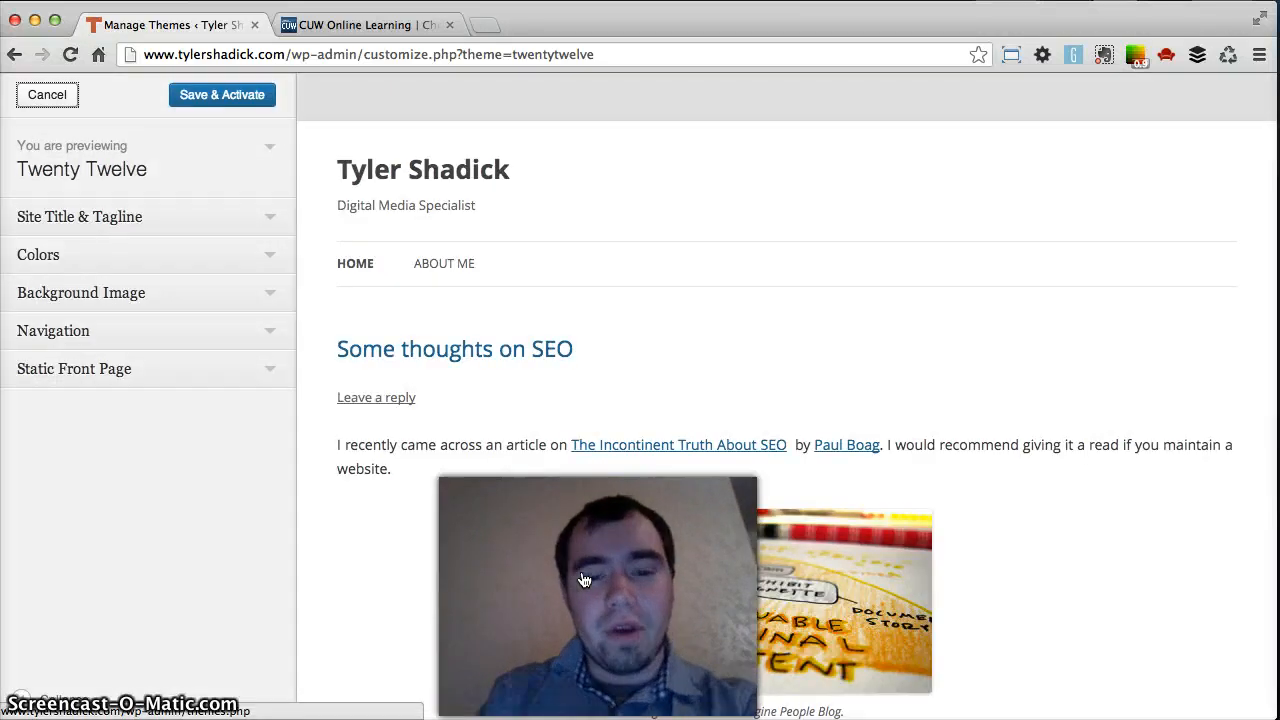
pyautogui.scroll(-5, 542, 326)
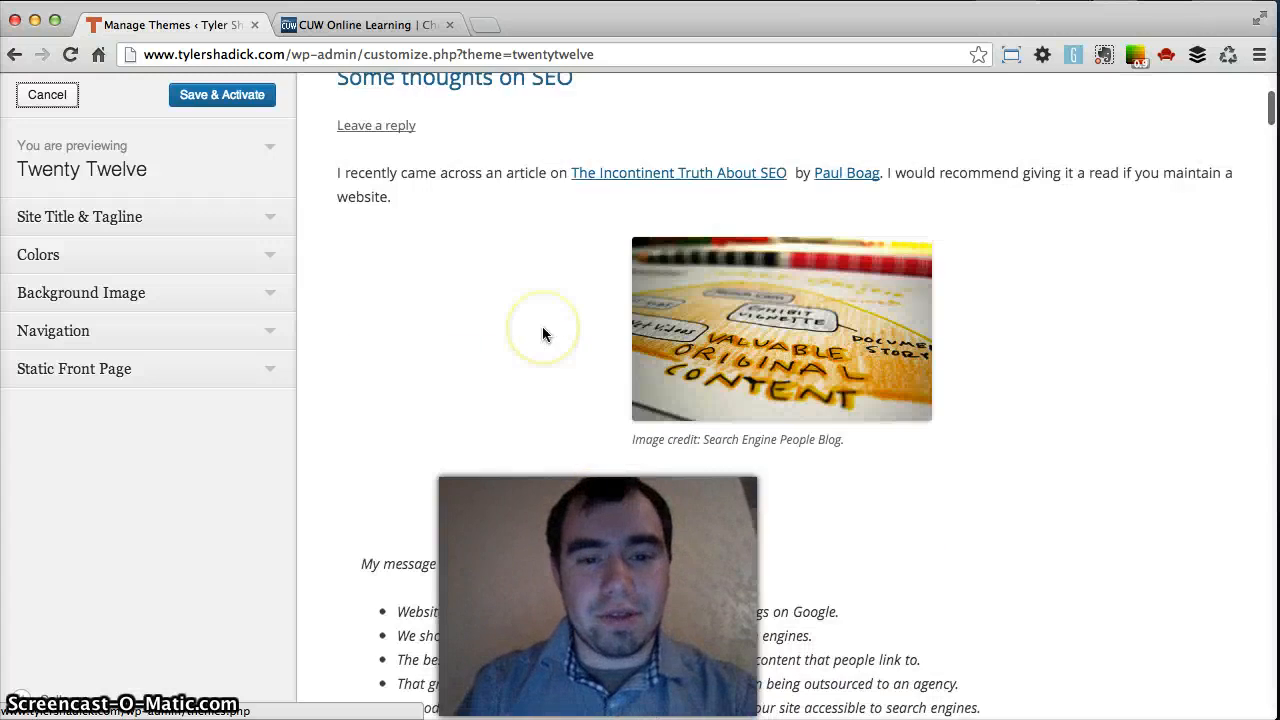
pyautogui.scroll(5, 542, 326)
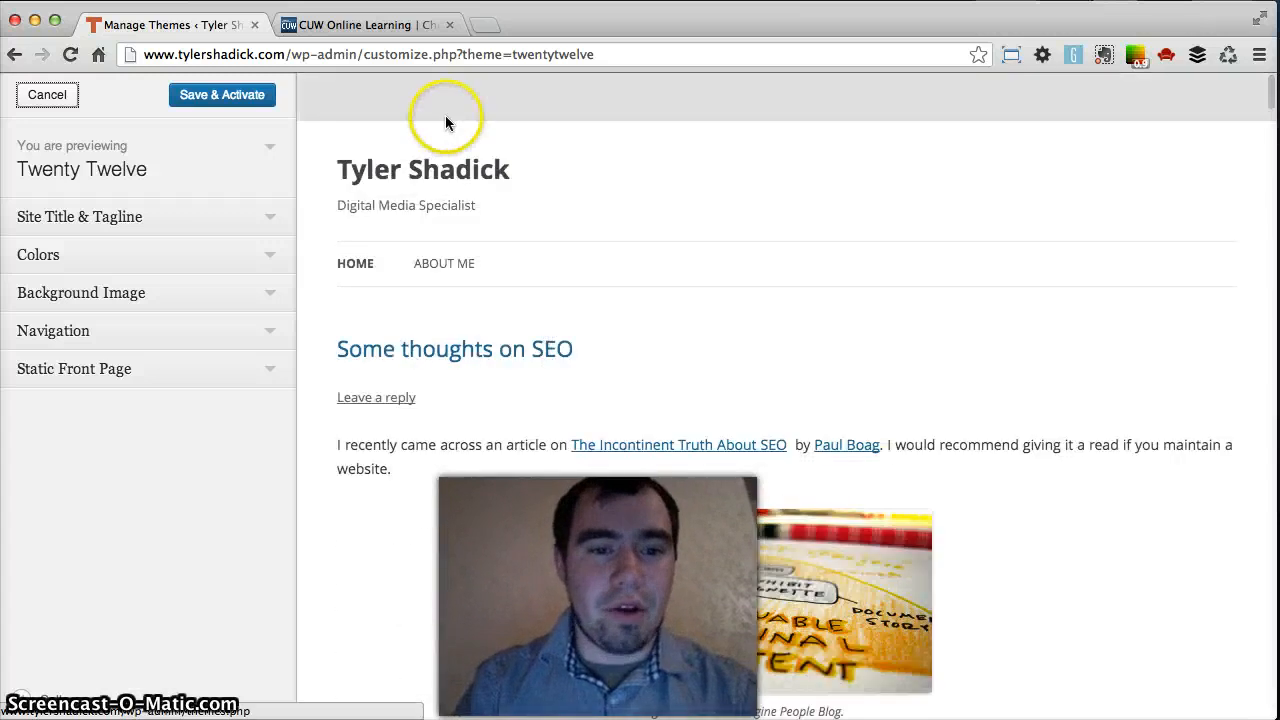
pyautogui.scroll(-3, 551, 271)
pyautogui.scroll(2, 553, 270)
pyautogui.scroll(-10, 556, 270)
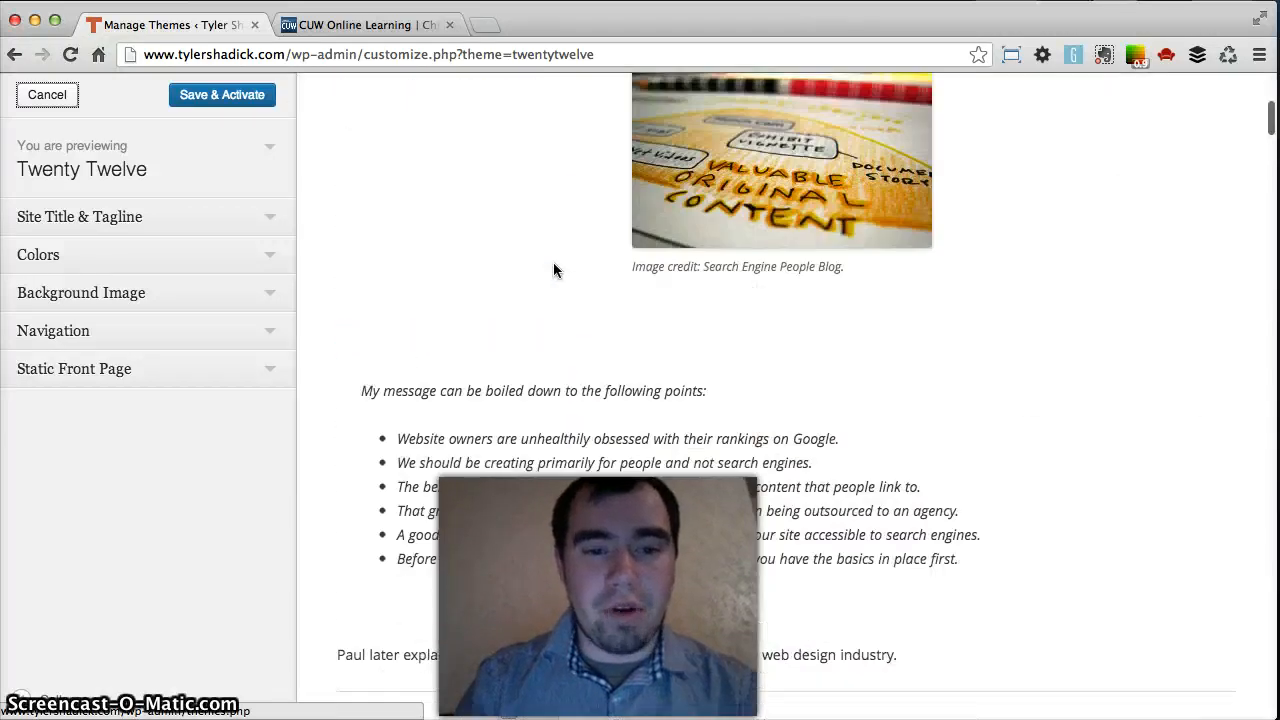
pyautogui.scroll(-12, 553, 270)
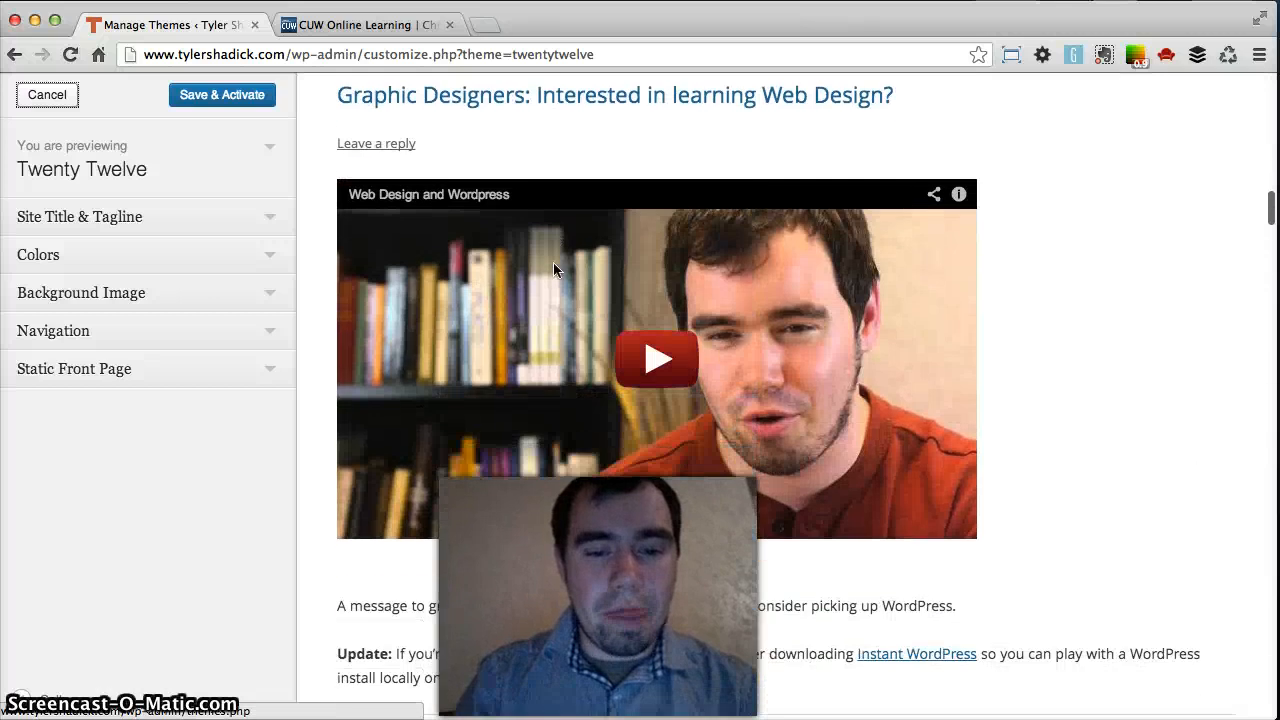
pyautogui.scroll(-15, 553, 270)
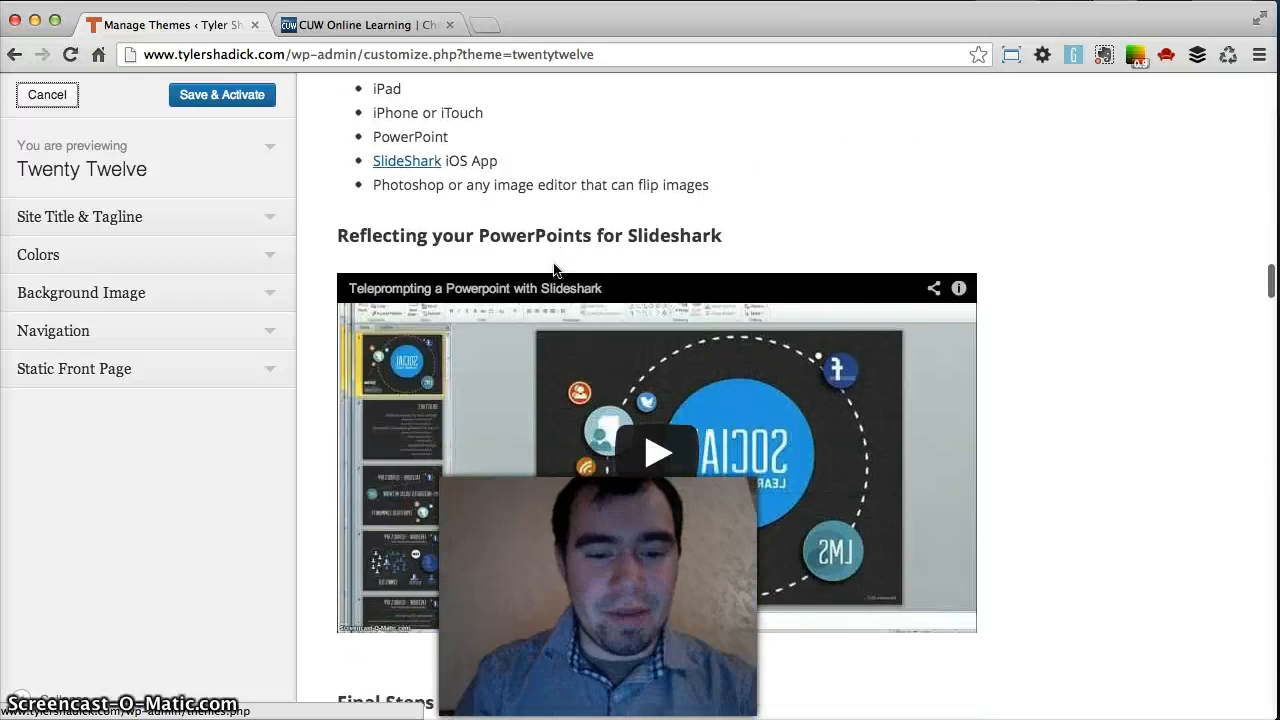
pyautogui.scroll(-15, 553, 268)
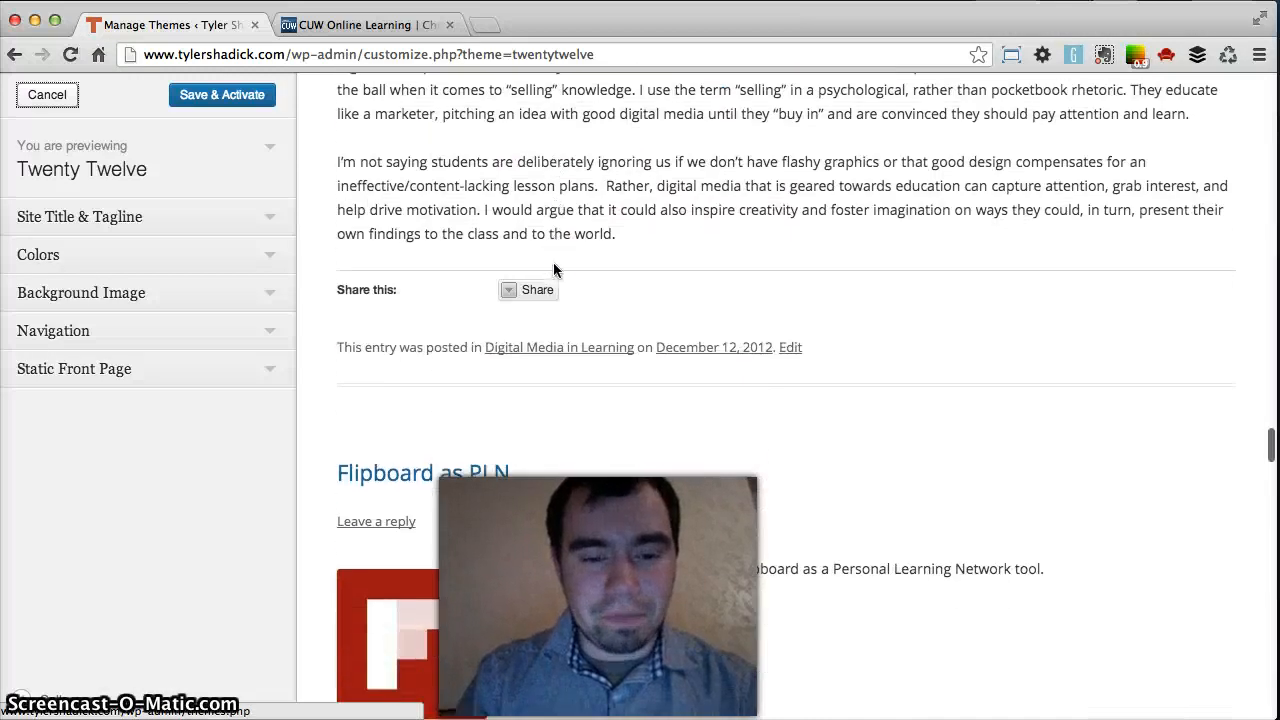
pyautogui.scroll(20, 555, 270)
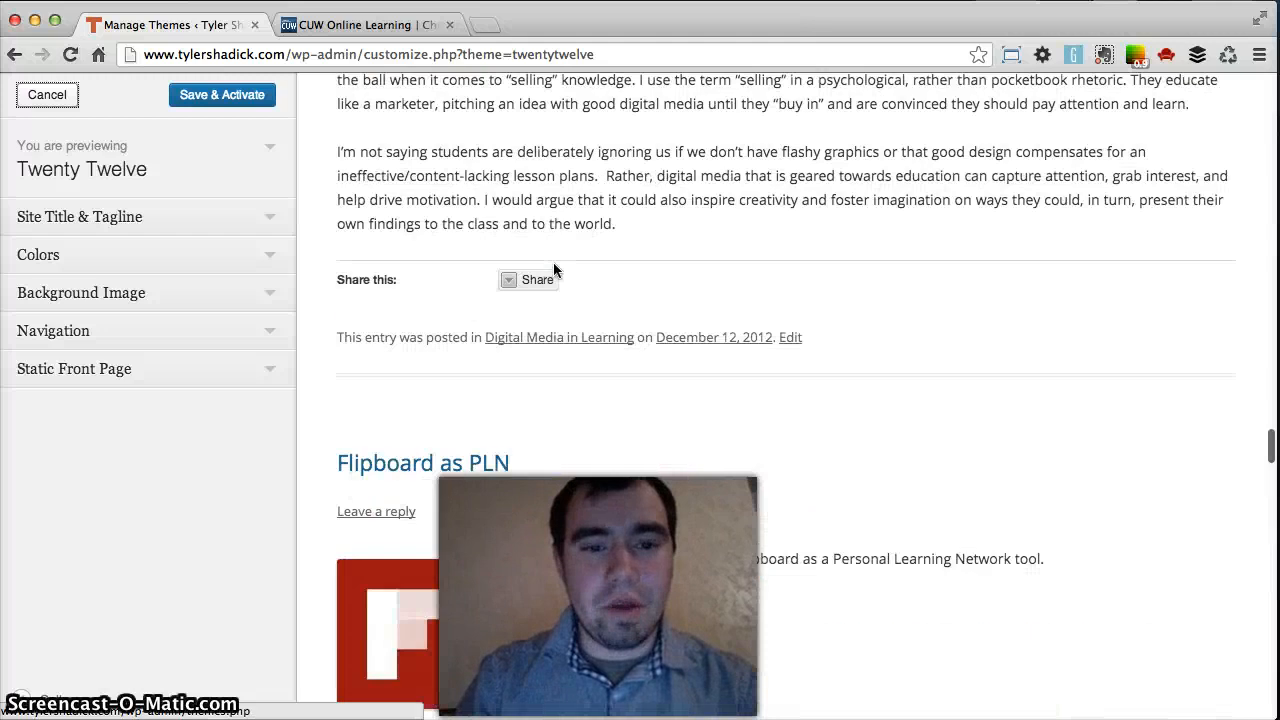
pyautogui.scroll(1, 557, 270)
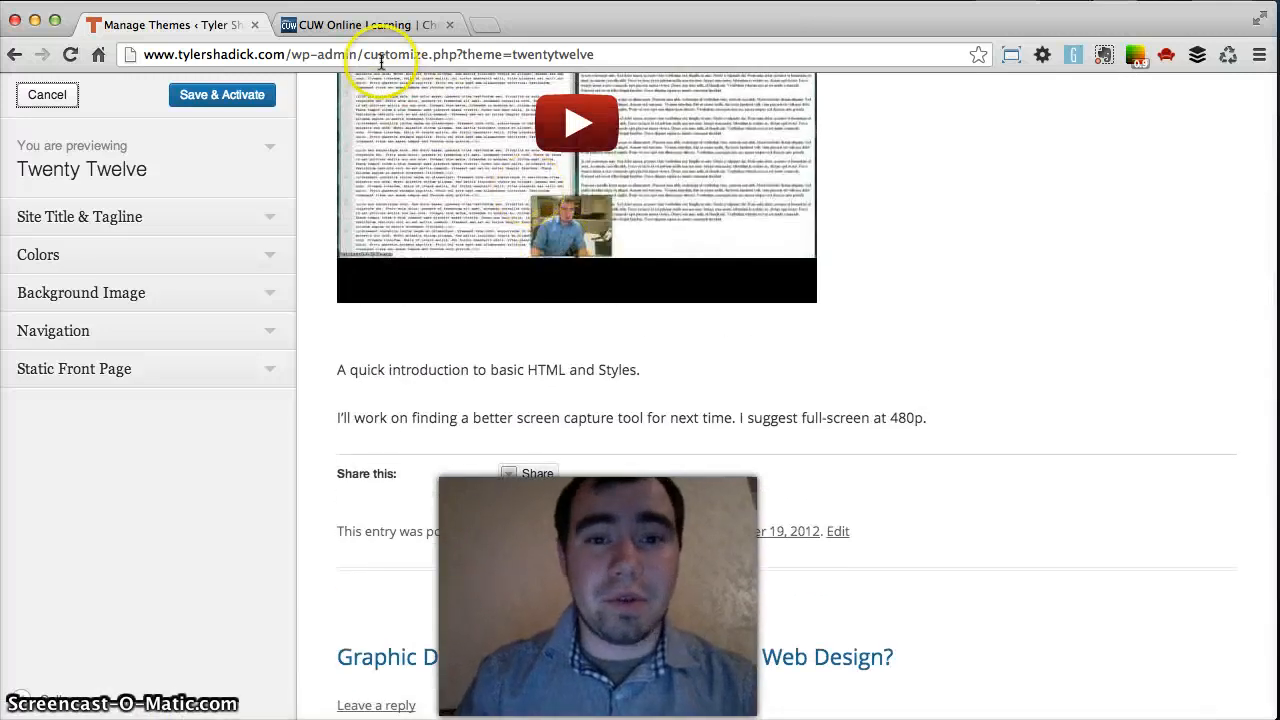
# Switch to the CUW Online Learning site and look through its home page down to the footer.
pyautogui.click(350, 26)
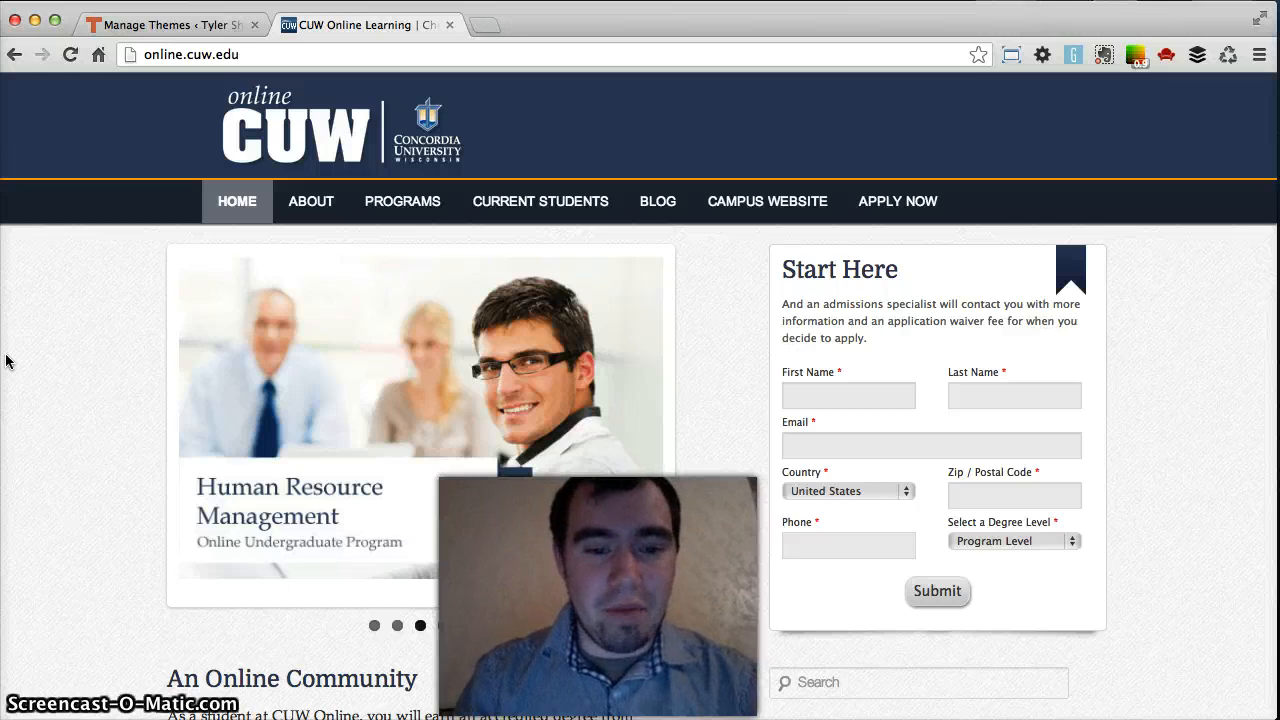
pyautogui.scroll(-3, 6, 361)
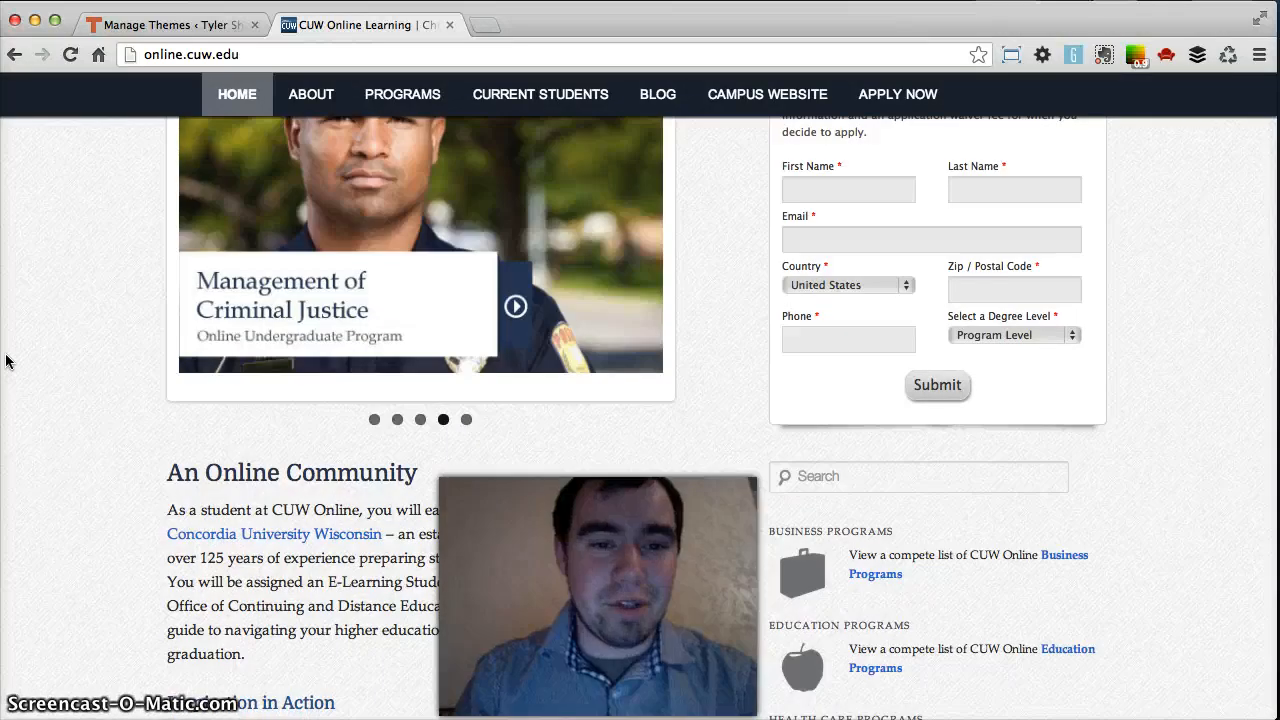
pyautogui.scroll(-10, 6, 361)
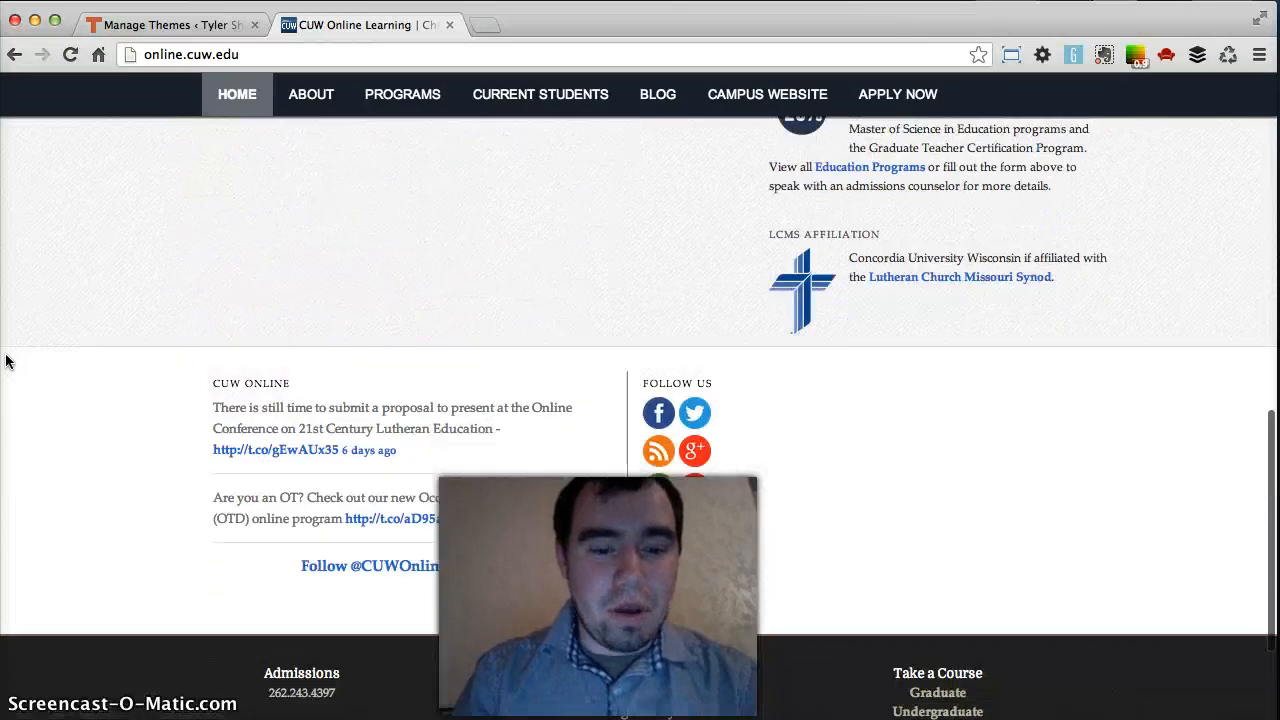
pyautogui.scroll(15, 6, 361)
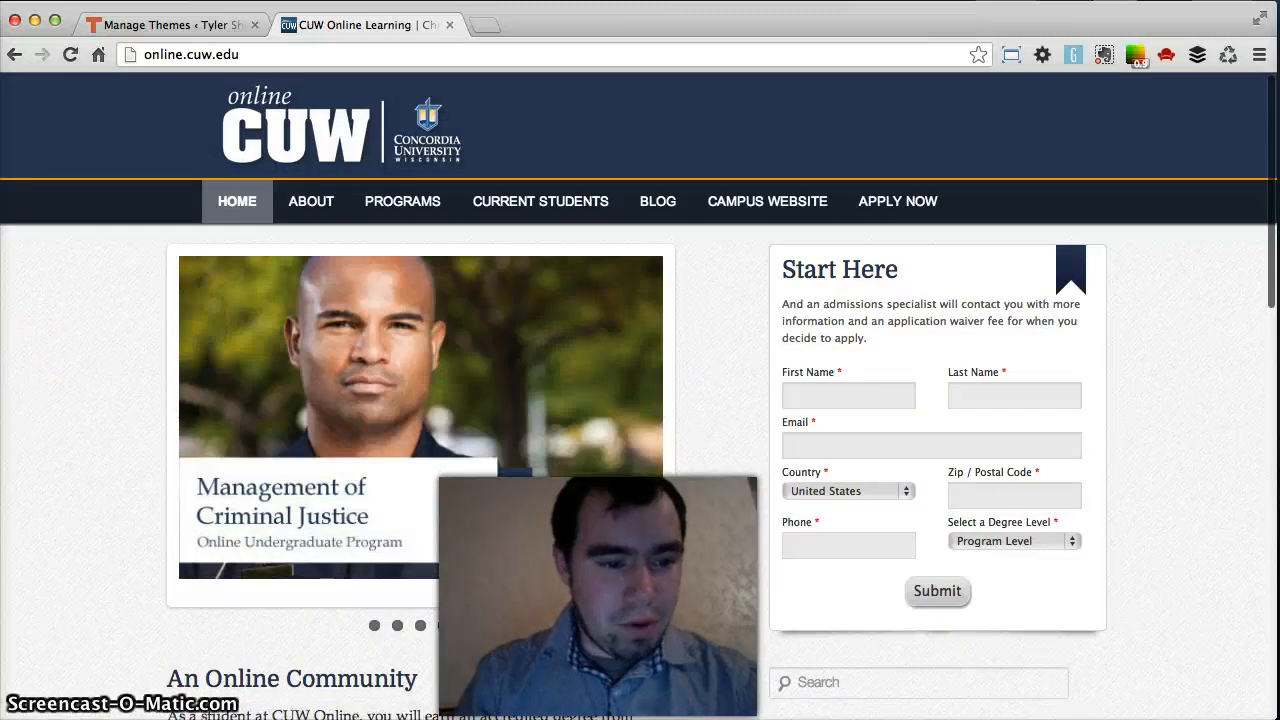
# Open the Graduate programs page of the CUW Online site and look through its content, sidebar and footer.
pyautogui.moveTo(145, 345); pyautogui.dragTo(1, 414)
pyautogui.moveTo(394, 200)
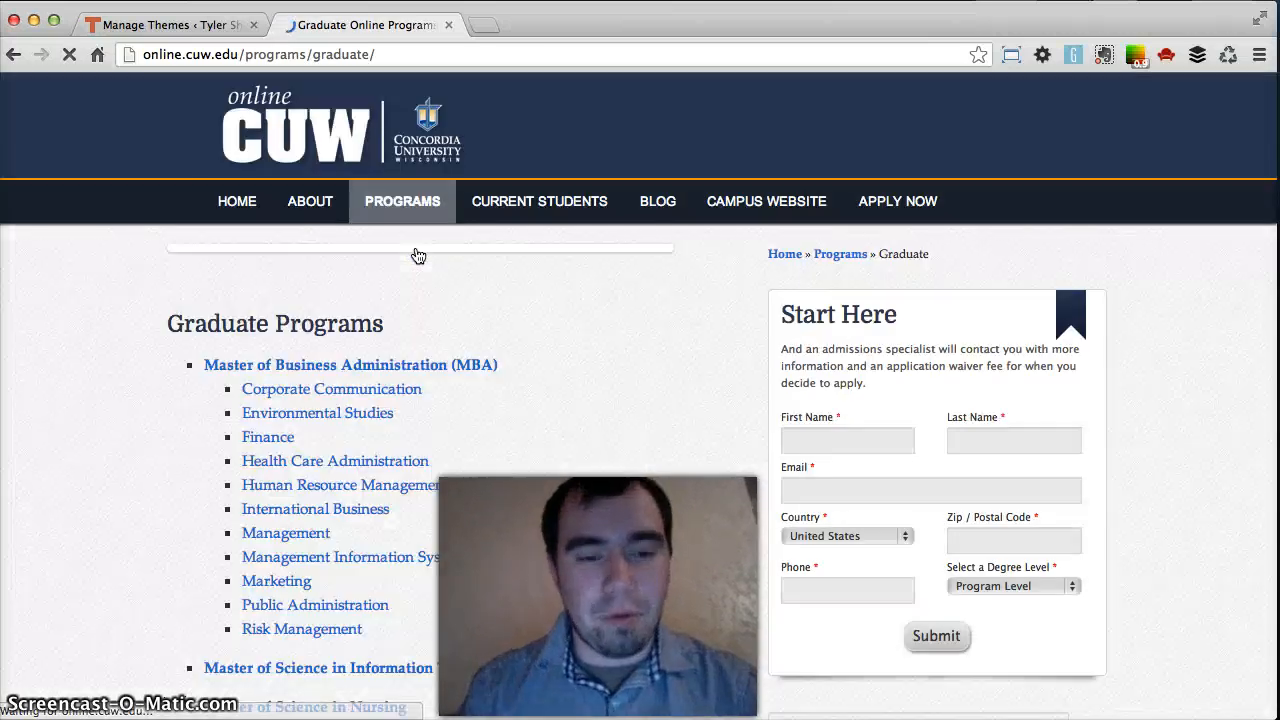
pyautogui.click(463, 387)
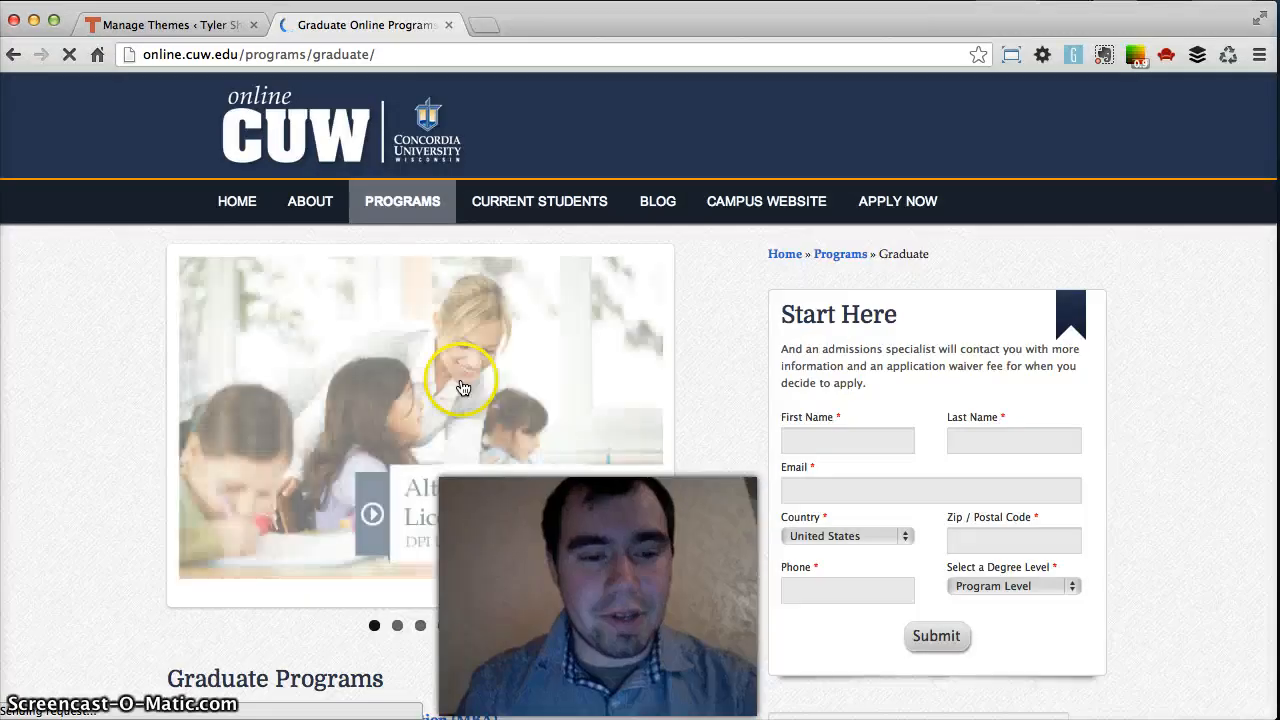
pyautogui.scroll(-15, 465, 400)
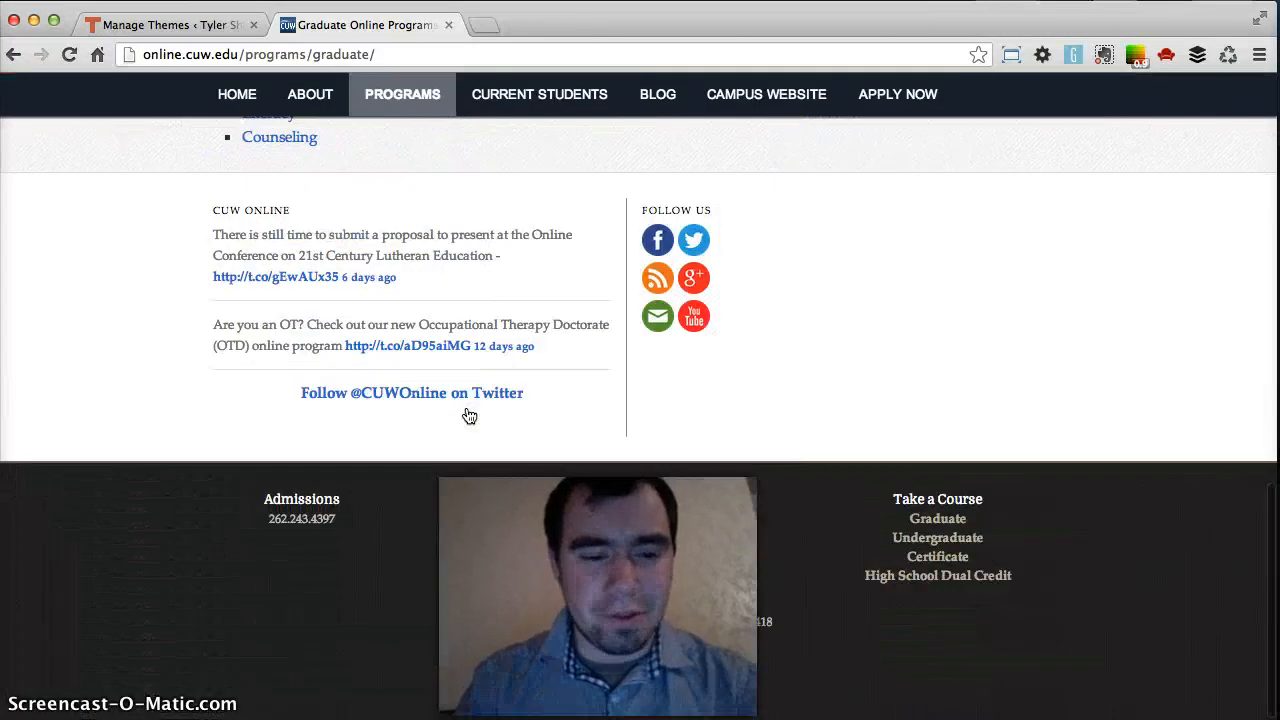
pyautogui.scroll(10, 469, 416)
pyautogui.scroll(-3, 469, 416)
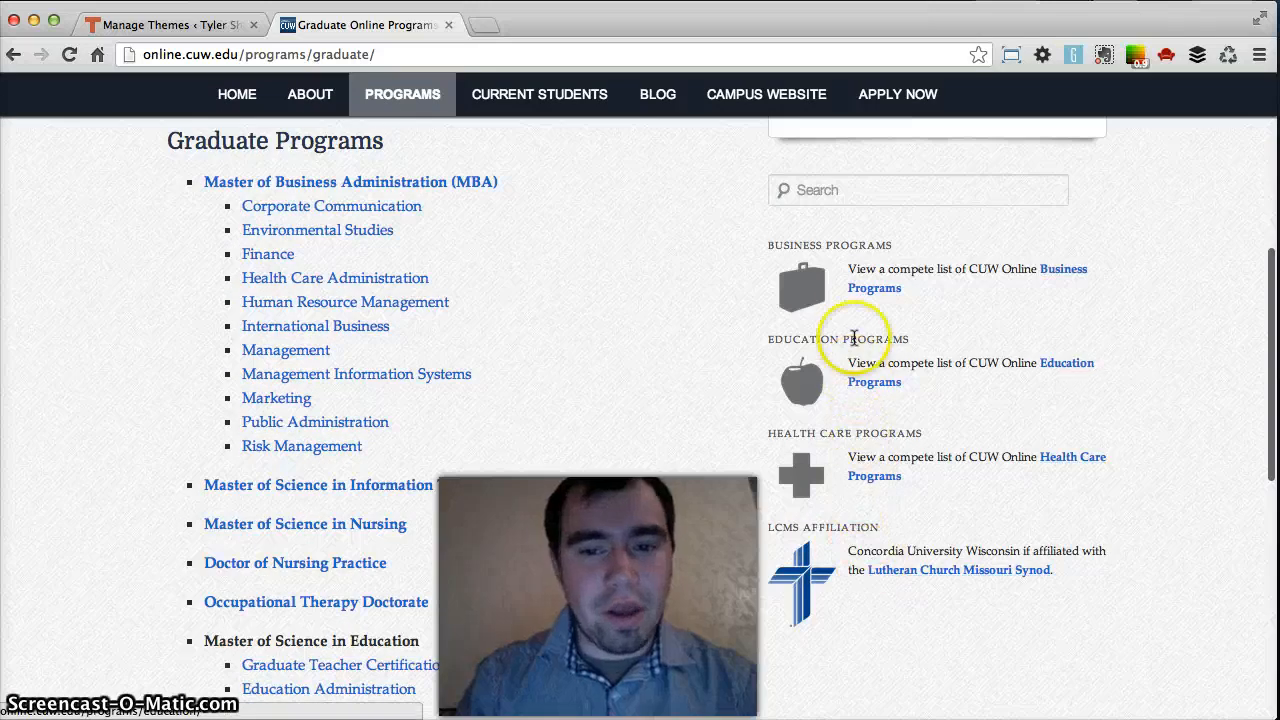
pyautogui.scroll(3, 850, 245)
pyautogui.scroll(3, 846, 250)
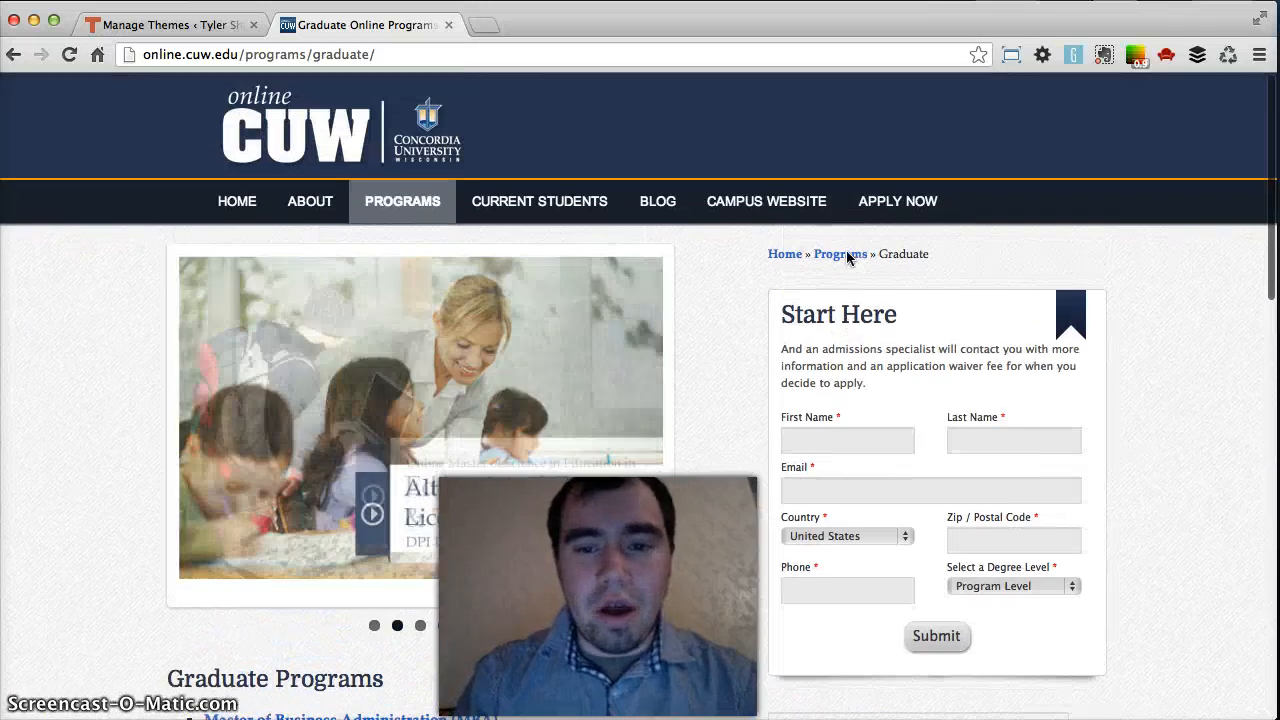
pyautogui.scroll(-5, 846, 250)
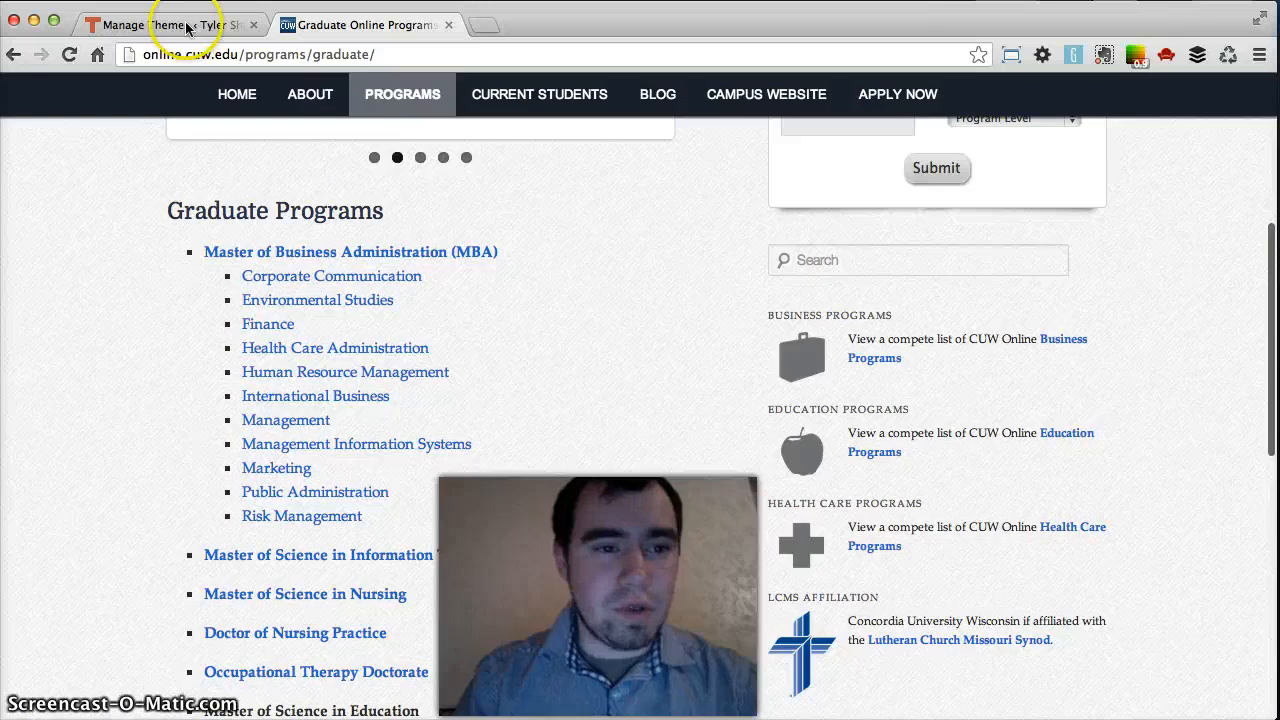
# Return to the WordPress site, leave the Twenty Twelve preview without activating it, and open the widget settings.
pyautogui.click(186, 28)
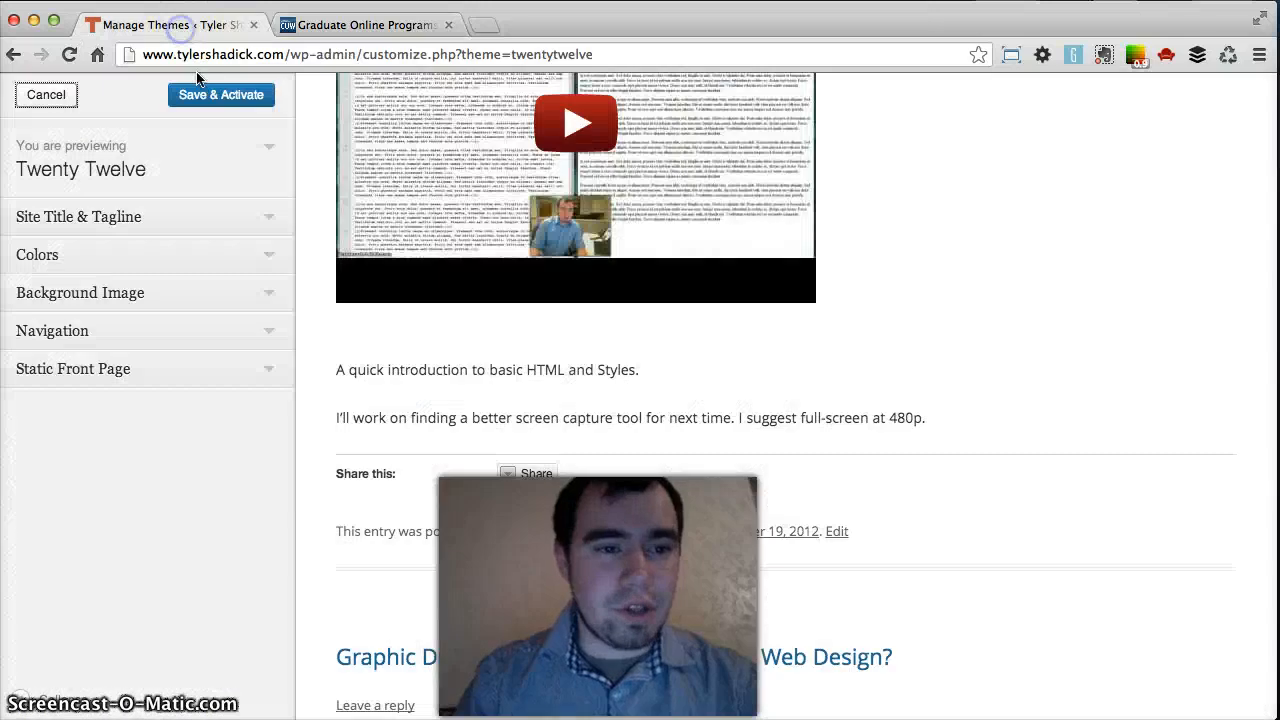
pyautogui.click(58, 98)
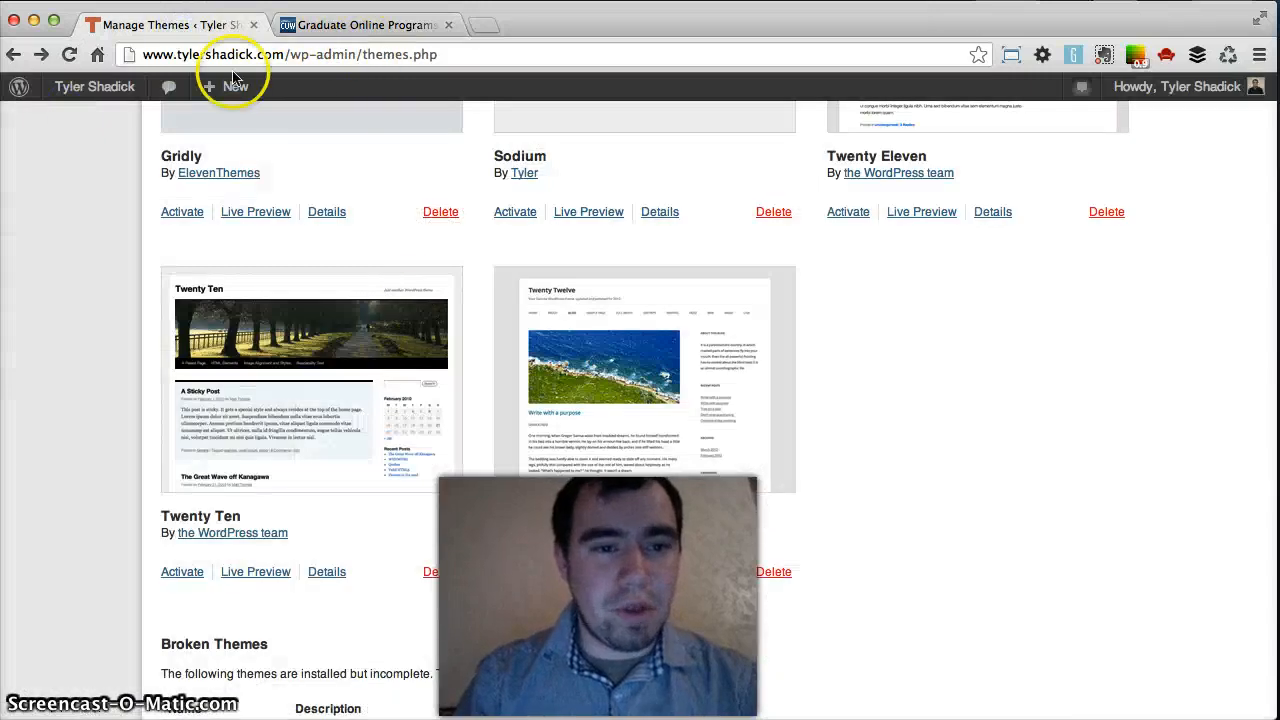
pyautogui.moveTo(105, 100)
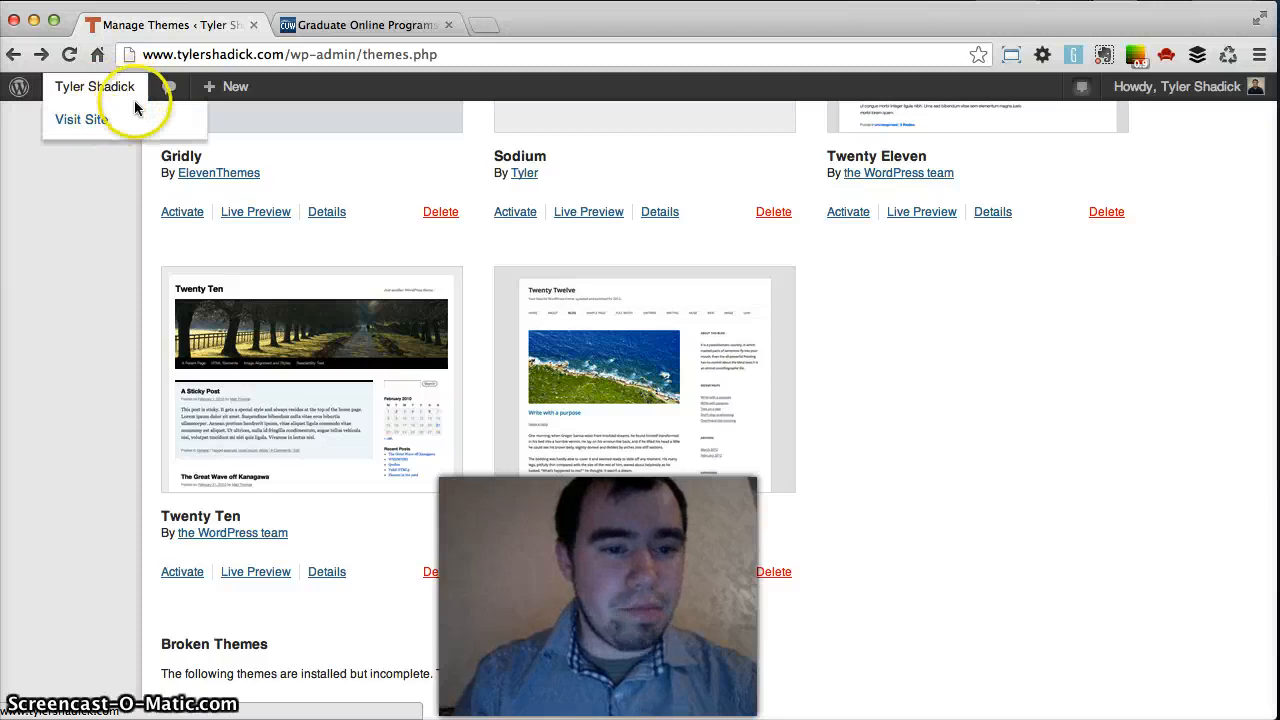
pyautogui.scroll(10, 129, 263)
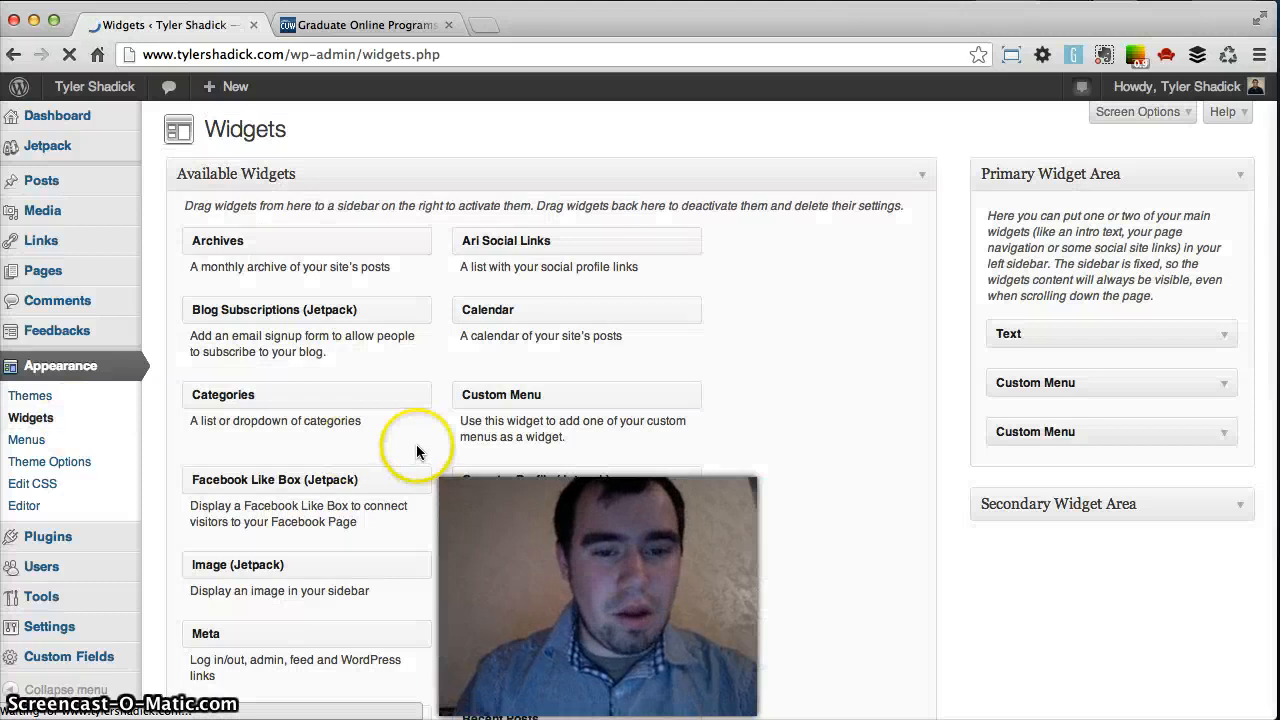
# Look through the available widgets and expand the Secondary Widget Area to view the widgets placed in it.
pyautogui.scroll(-4, 415, 448)
pyautogui.scroll(4, 417, 452)
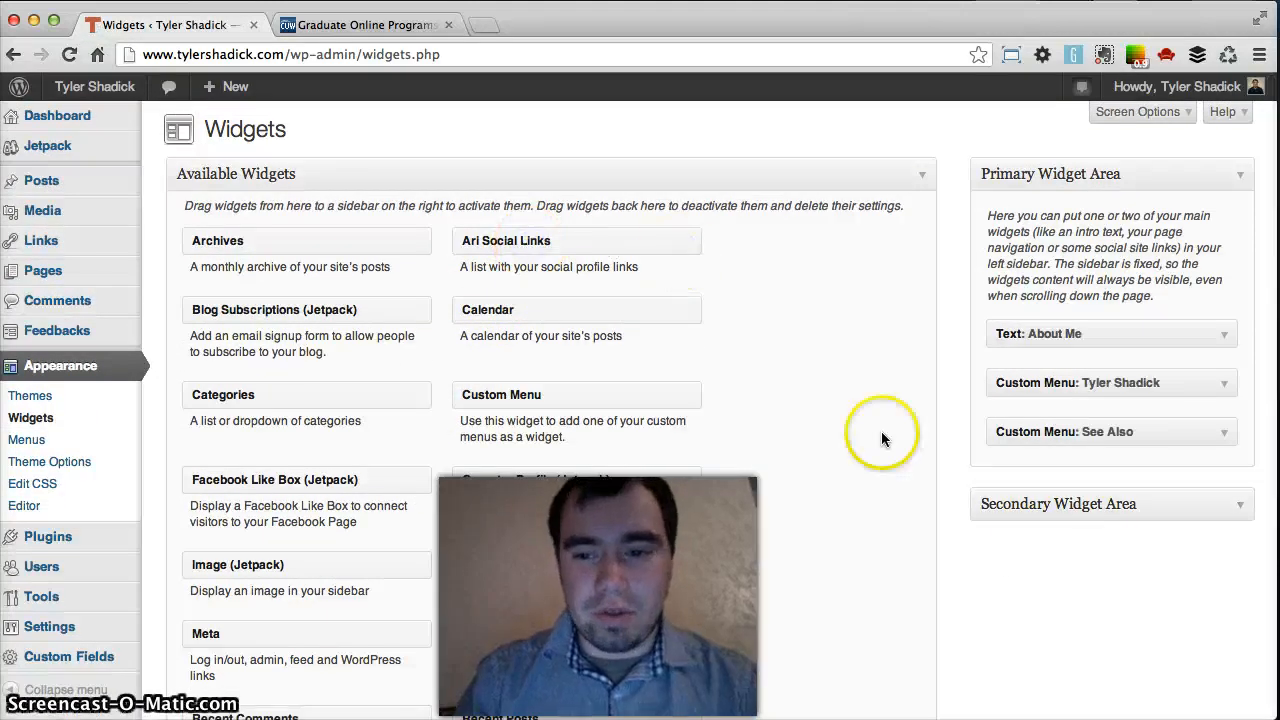
pyautogui.click(1016, 505)
pyautogui.scroll(-5, 1016, 502)
pyautogui.scroll(2, 1020, 505)
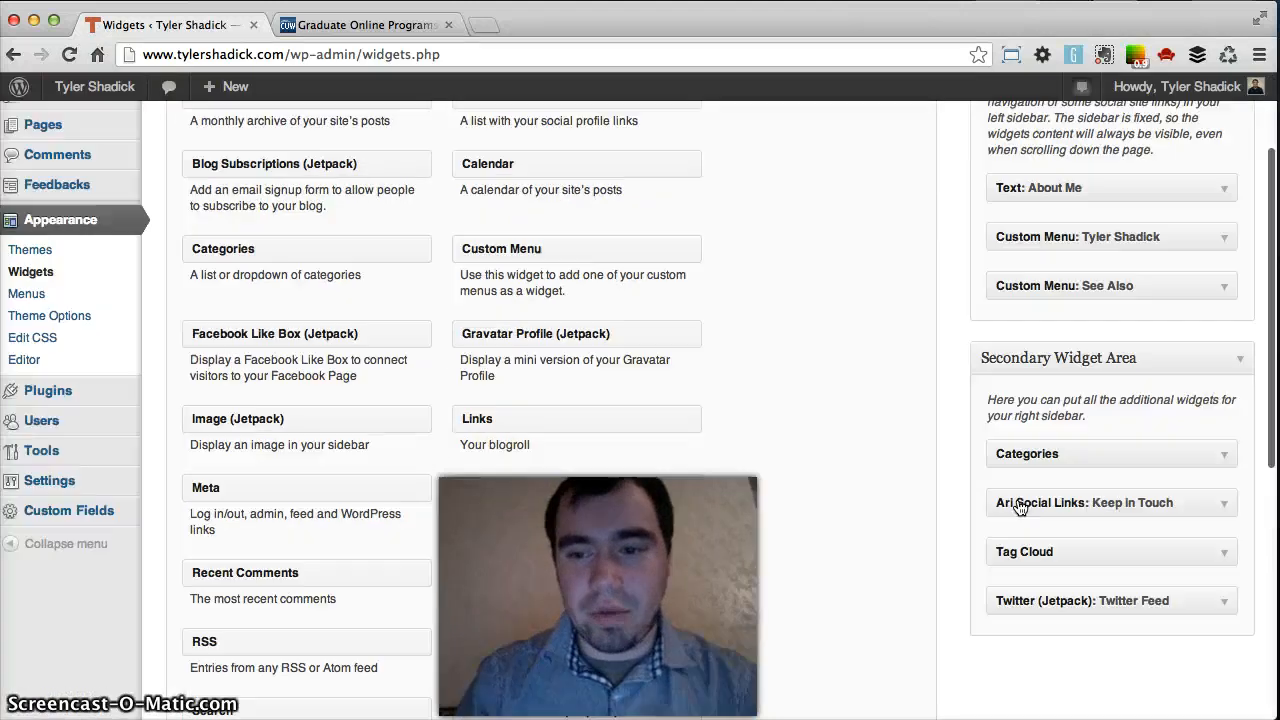
pyautogui.click(1020, 500)
# Switch to the CUW Online Graduate Programs page and examine the widgets in its sidebar and footer.
pyautogui.click(358, 27)
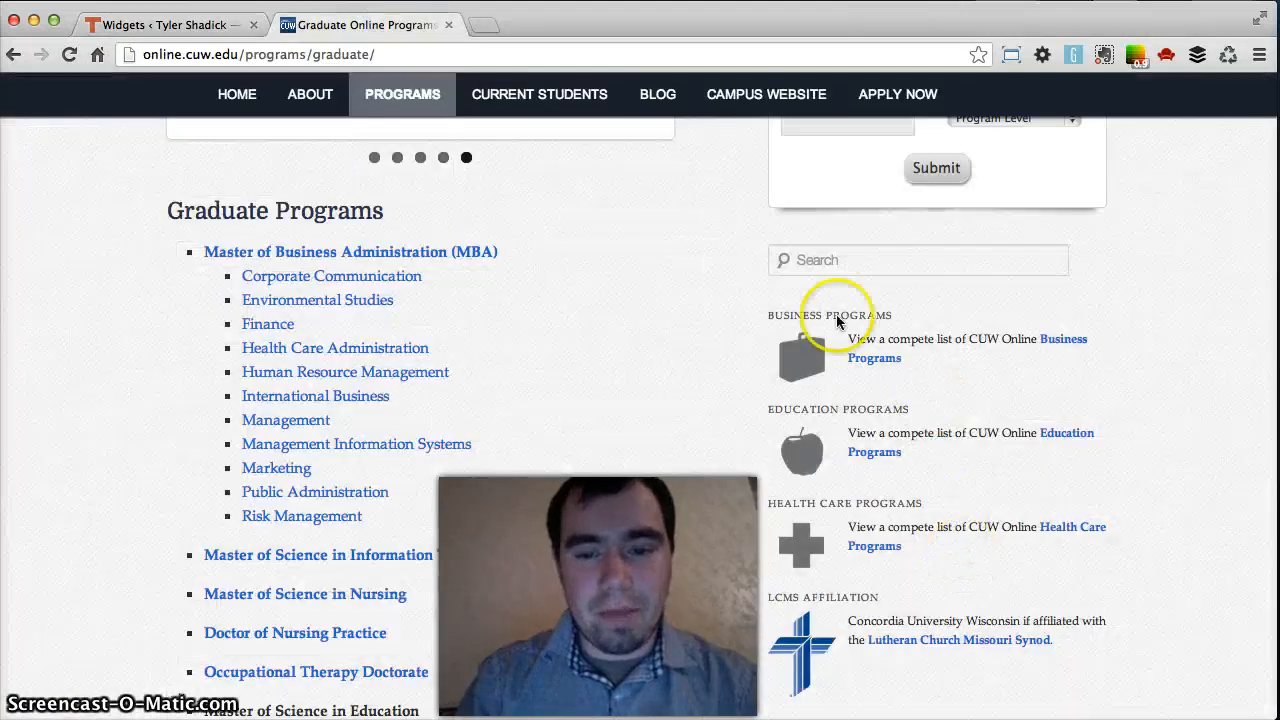
pyautogui.scroll(3, 886, 263)
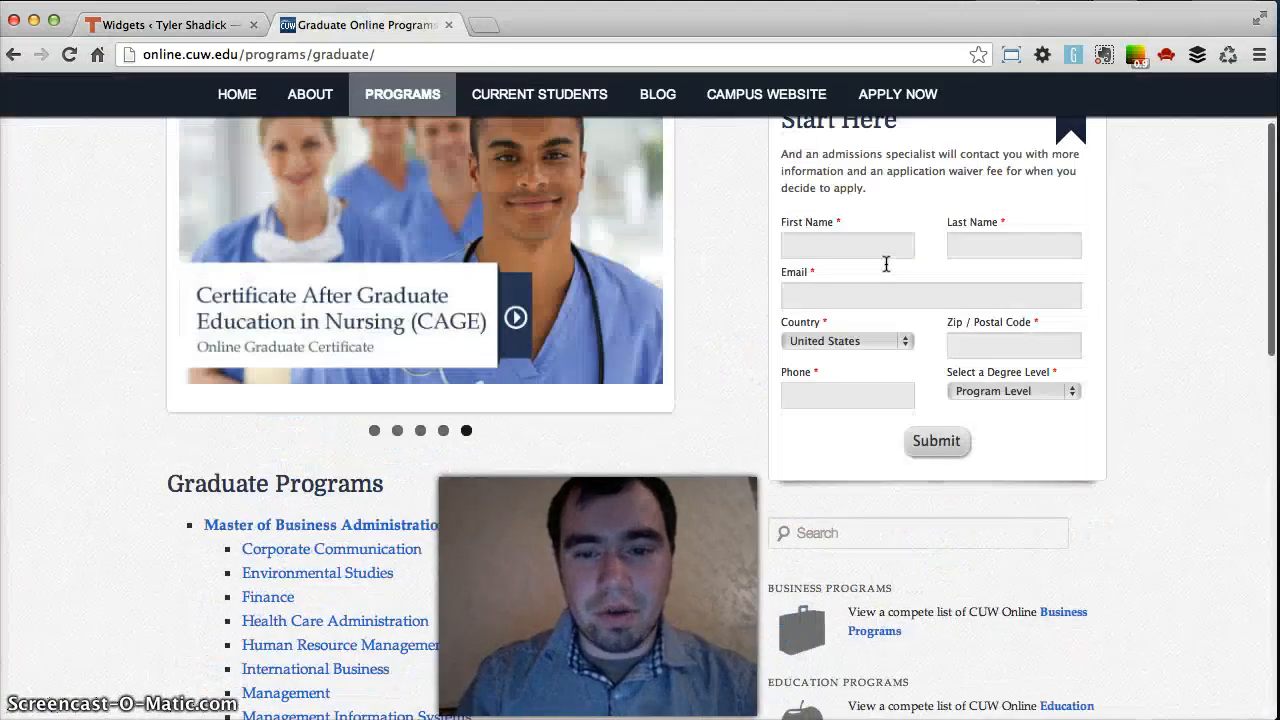
pyautogui.scroll(-10, 886, 263)
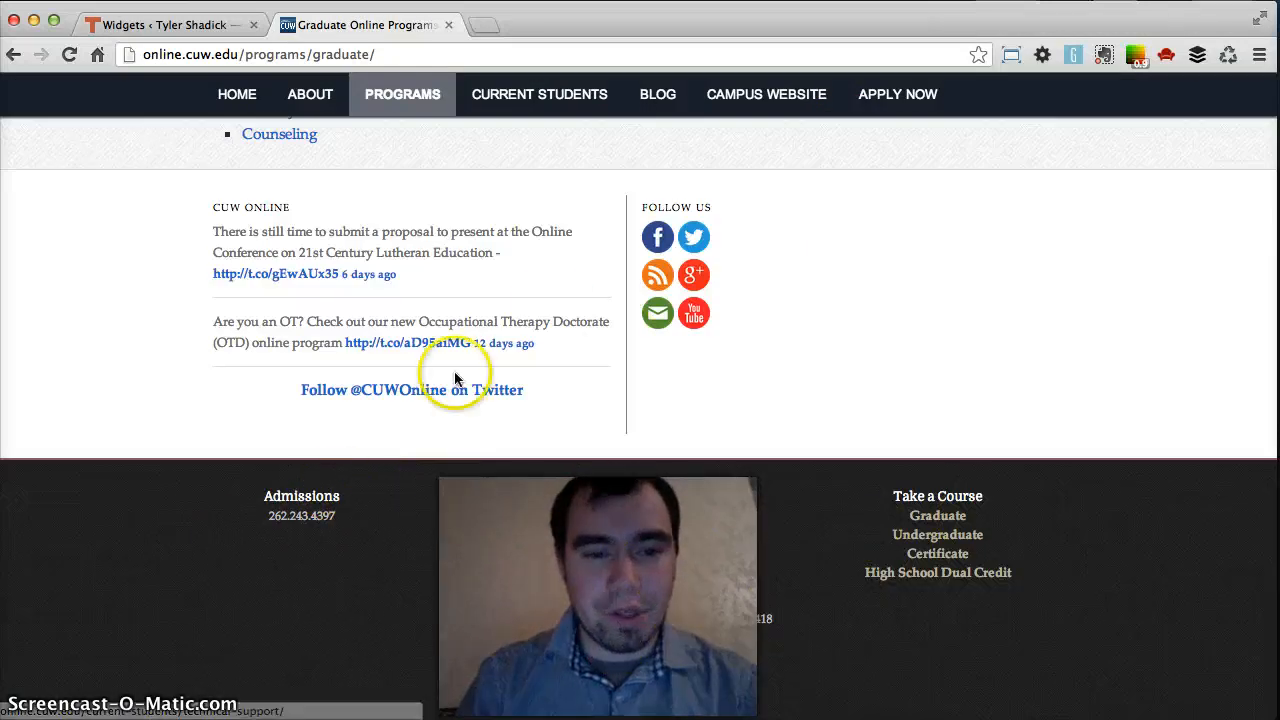
# Back in the WordPress widget settings, add the Facebook Like Box (Jetpack) widget below Twitter Feed in the Secondary Widget Area and save it.
pyautogui.click(126, 12)
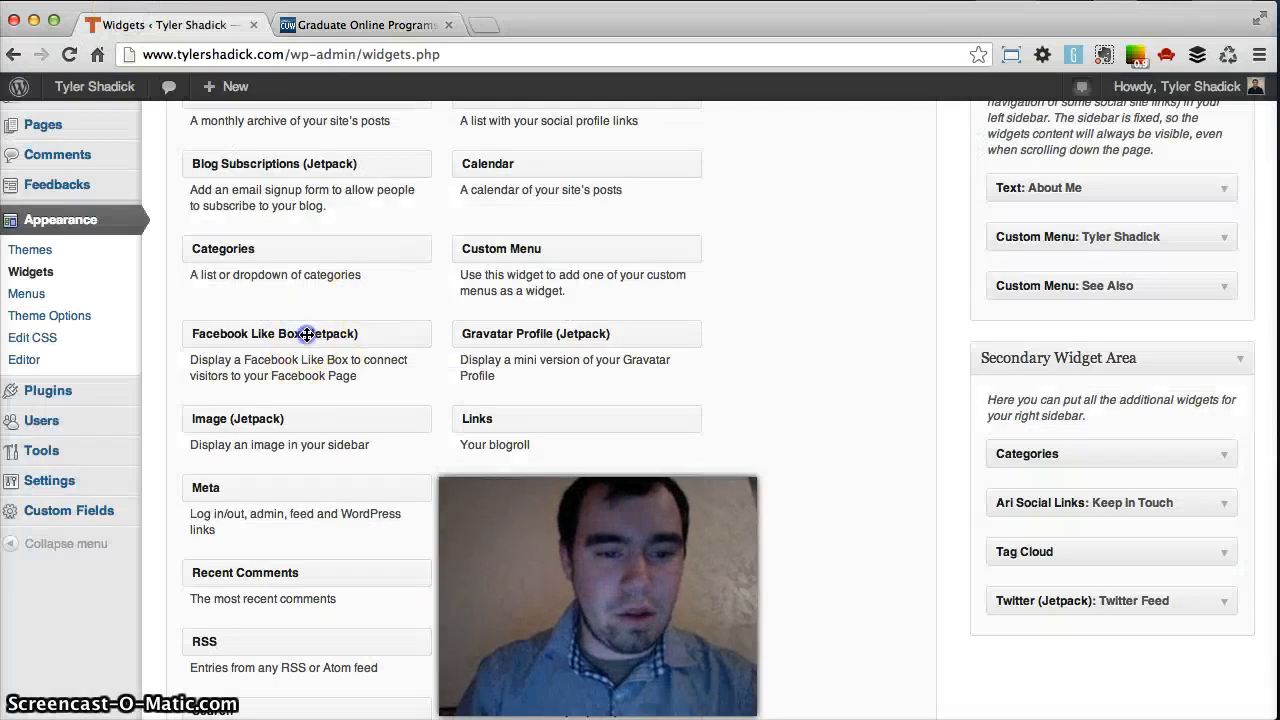
pyautogui.moveTo(307, 334); pyautogui.dragTo(1098, 646)
pyautogui.scroll(-5, 1098, 646)
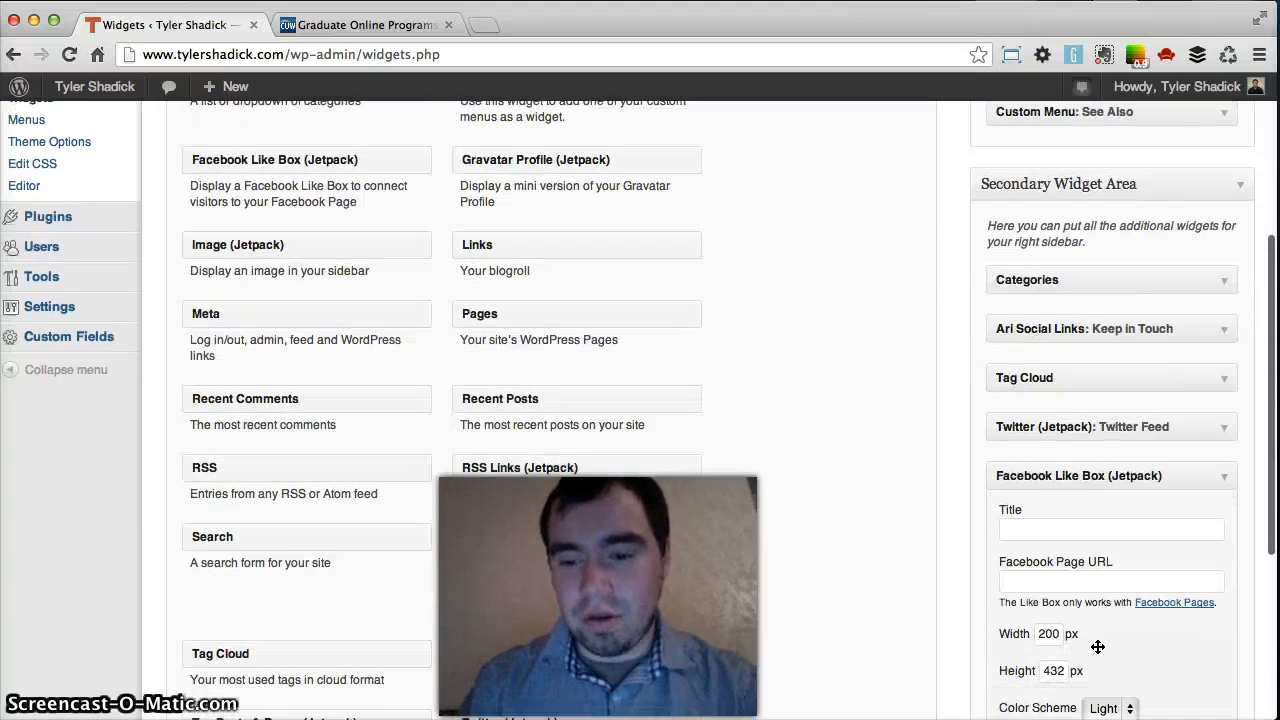
pyautogui.scroll(-5, 1098, 646)
pyautogui.click(1044, 497)
pyautogui.click(1195, 619)
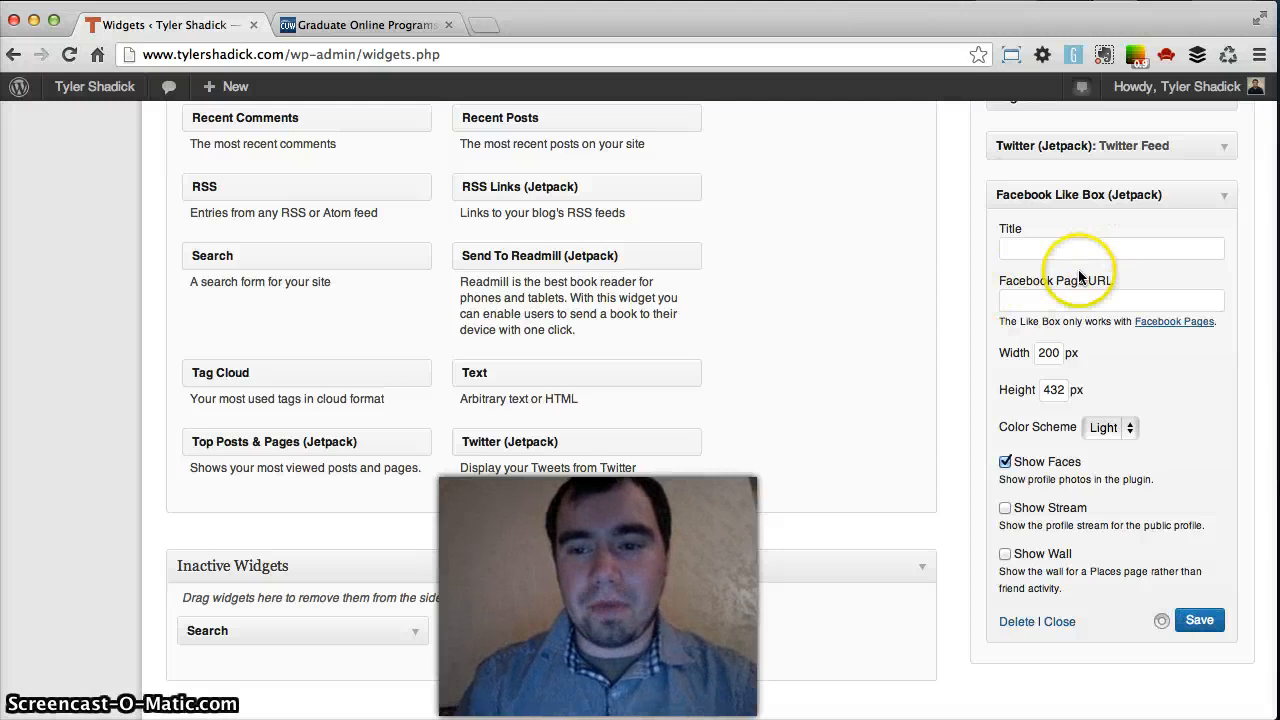
# Visit the live WordPress site and check how the Facebook Like Box widget appears below the Twitter feed.
pyautogui.click(1067, 301)
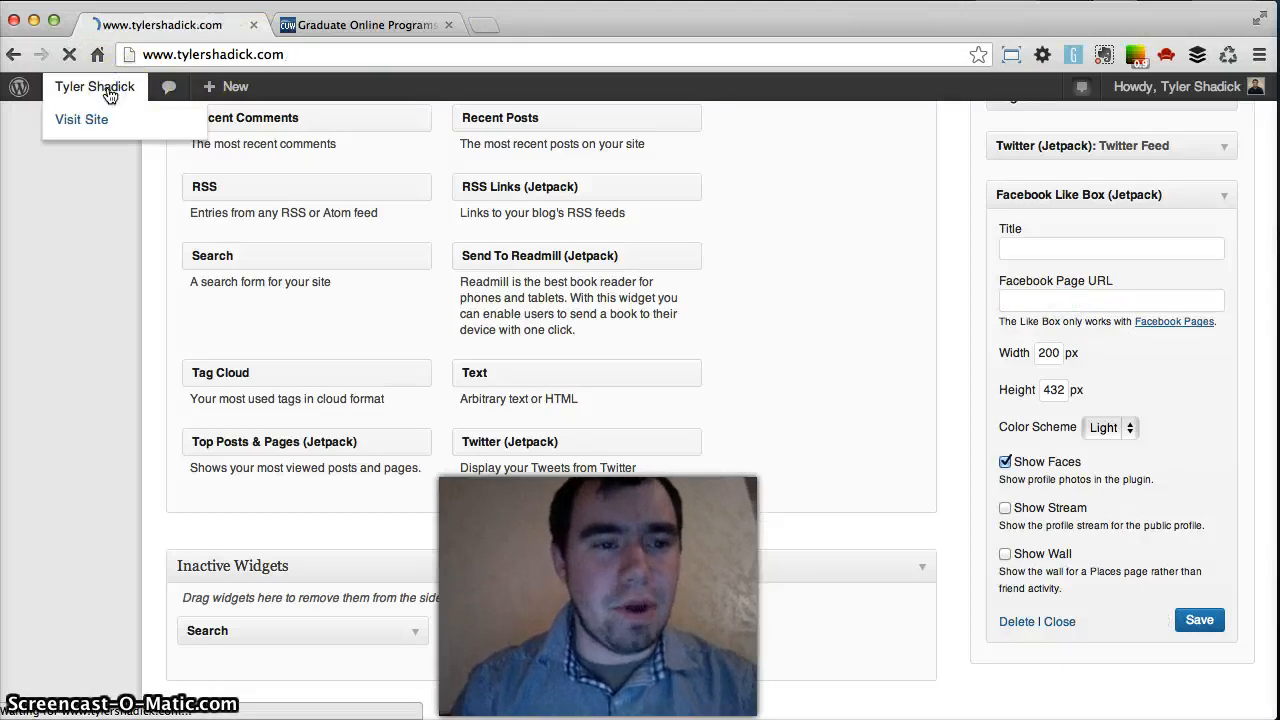
pyautogui.scroll(-5, 600, 150)
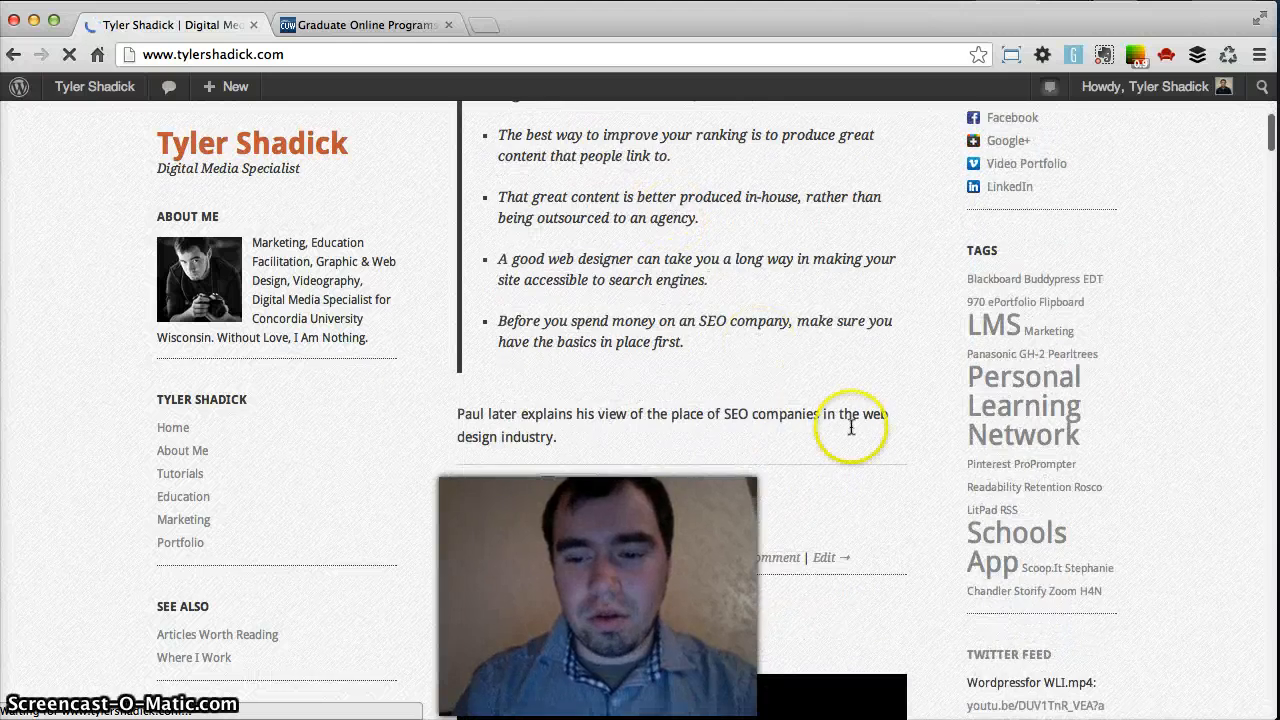
pyautogui.scroll(-5, 854, 430)
pyautogui.scroll(-1, 931, 443)
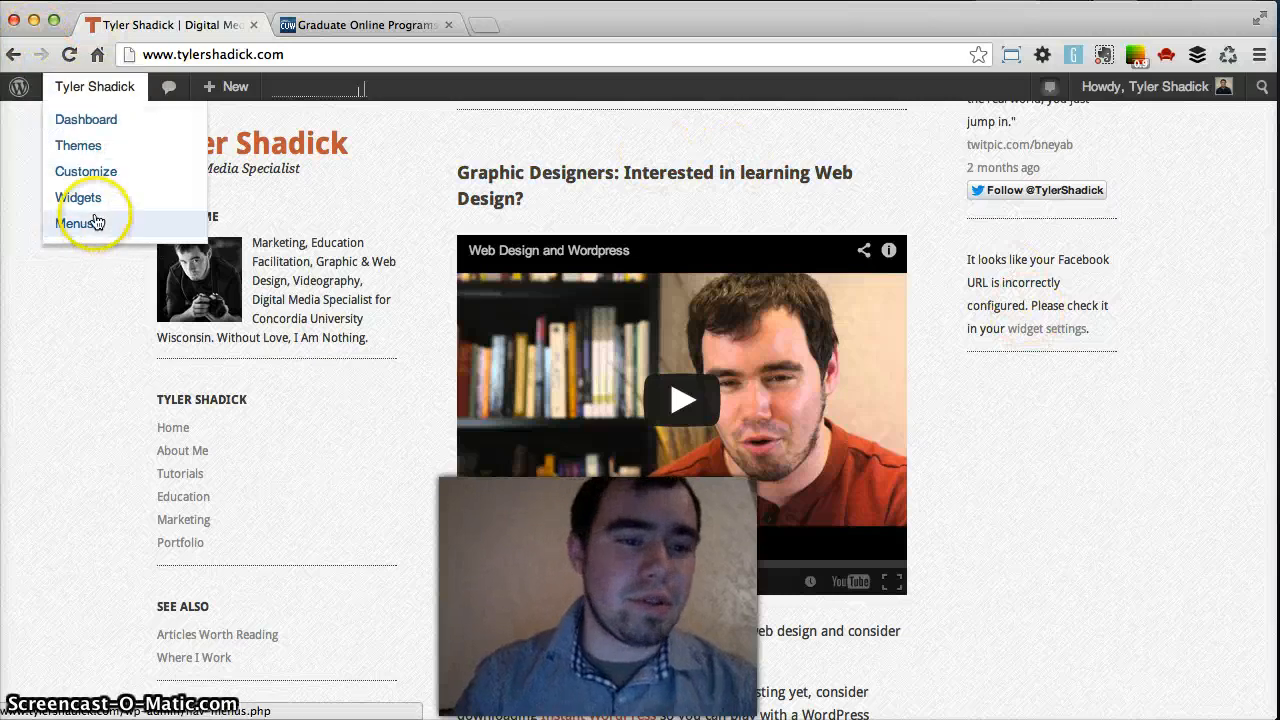
# Reopen the widget settings and remove the Facebook Like Box (Jetpack) widget from the Secondary Widget Area.
pyautogui.click(97, 203)
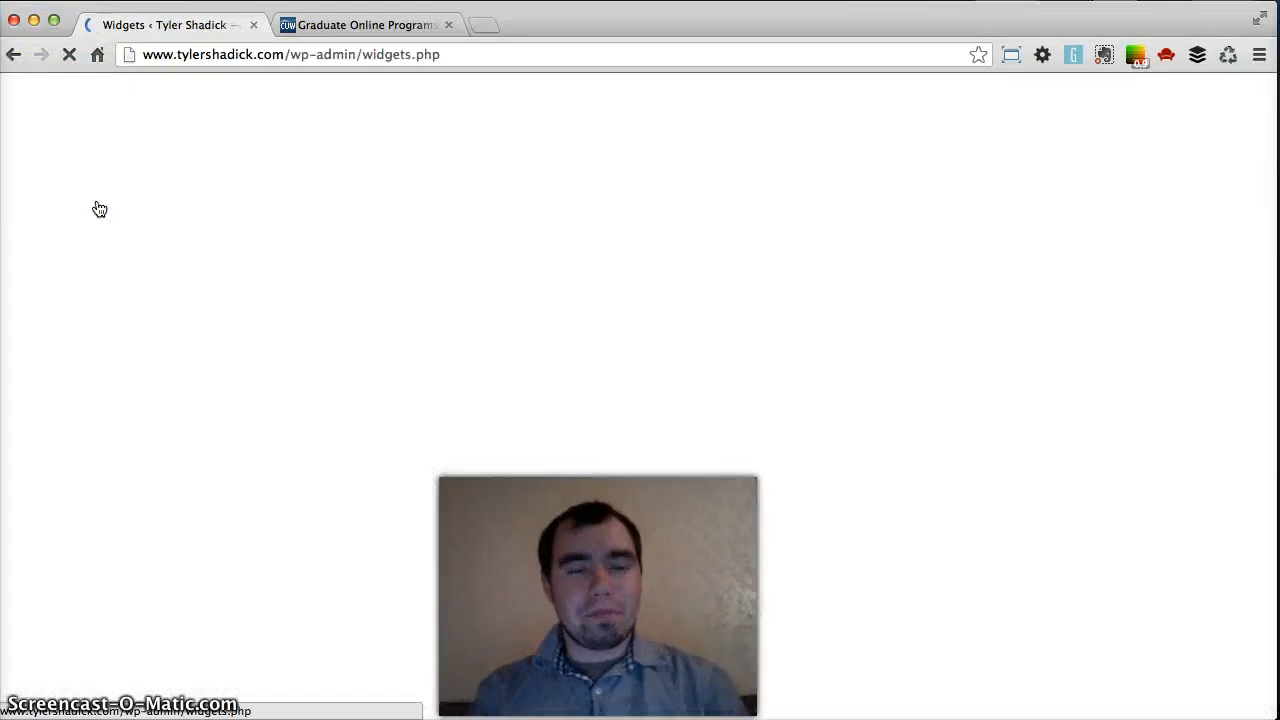
pyautogui.scroll(-5, 1010, 500)
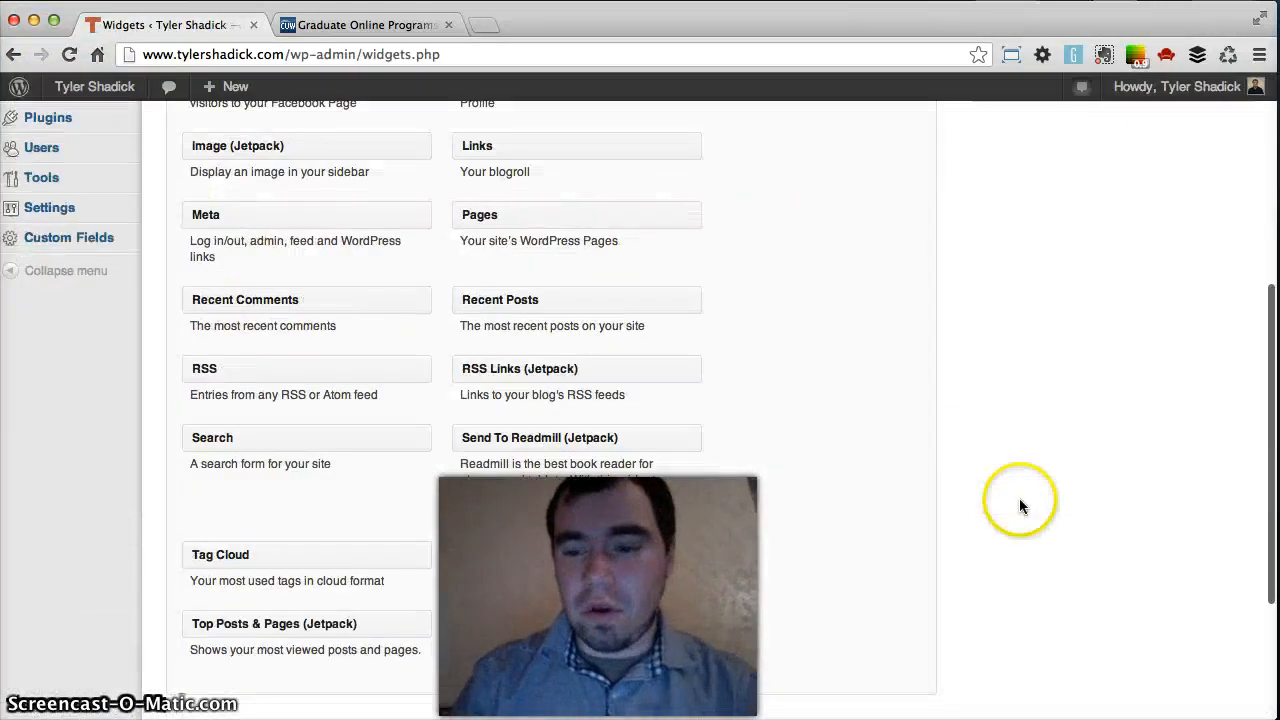
pyautogui.scroll(2, 1124, 226)
pyautogui.click(1115, 224)
pyautogui.scroll(-2, 1113, 228)
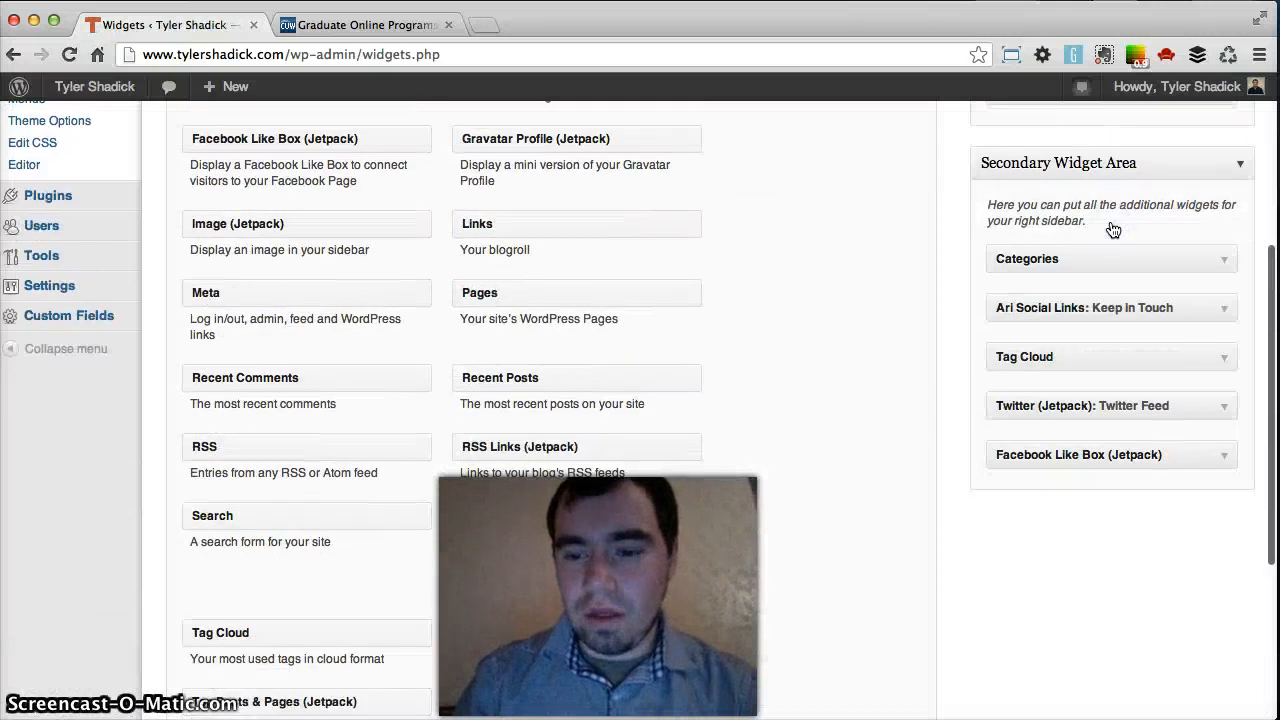
pyautogui.moveTo(1062, 395); pyautogui.dragTo(1002, 395)
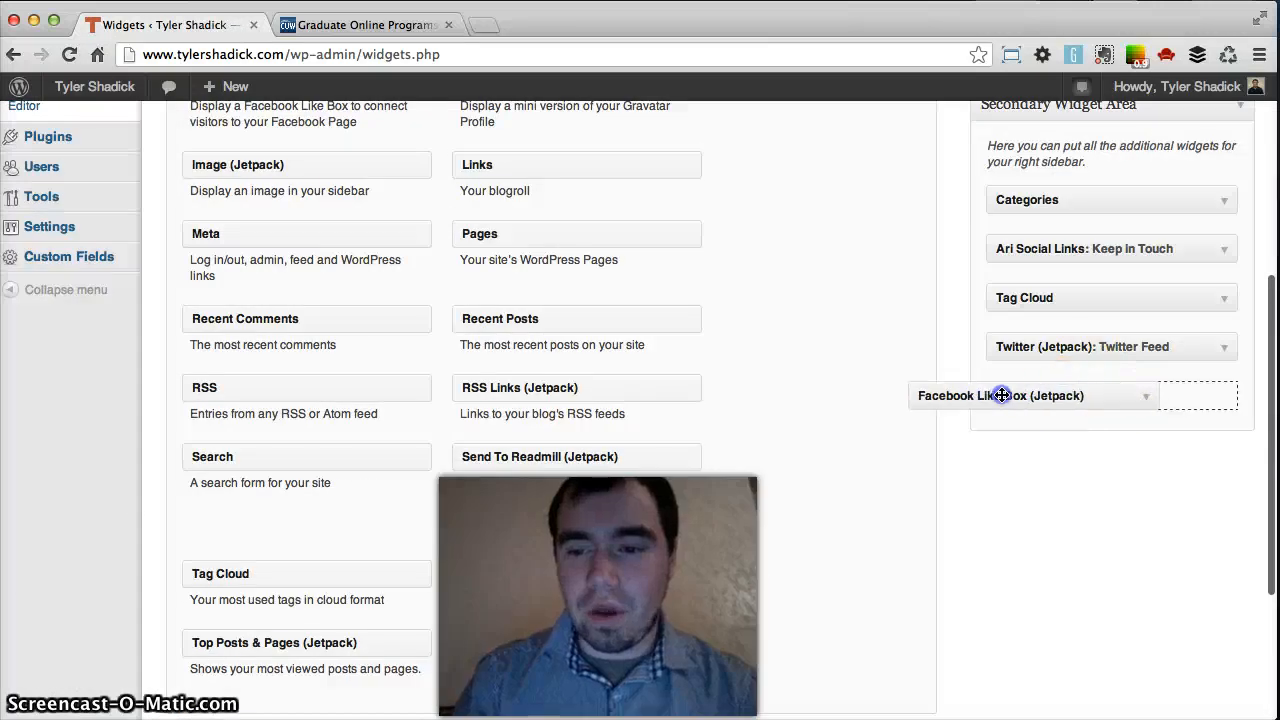
pyautogui.moveTo(600, 390); pyautogui.dragTo(531, 403)
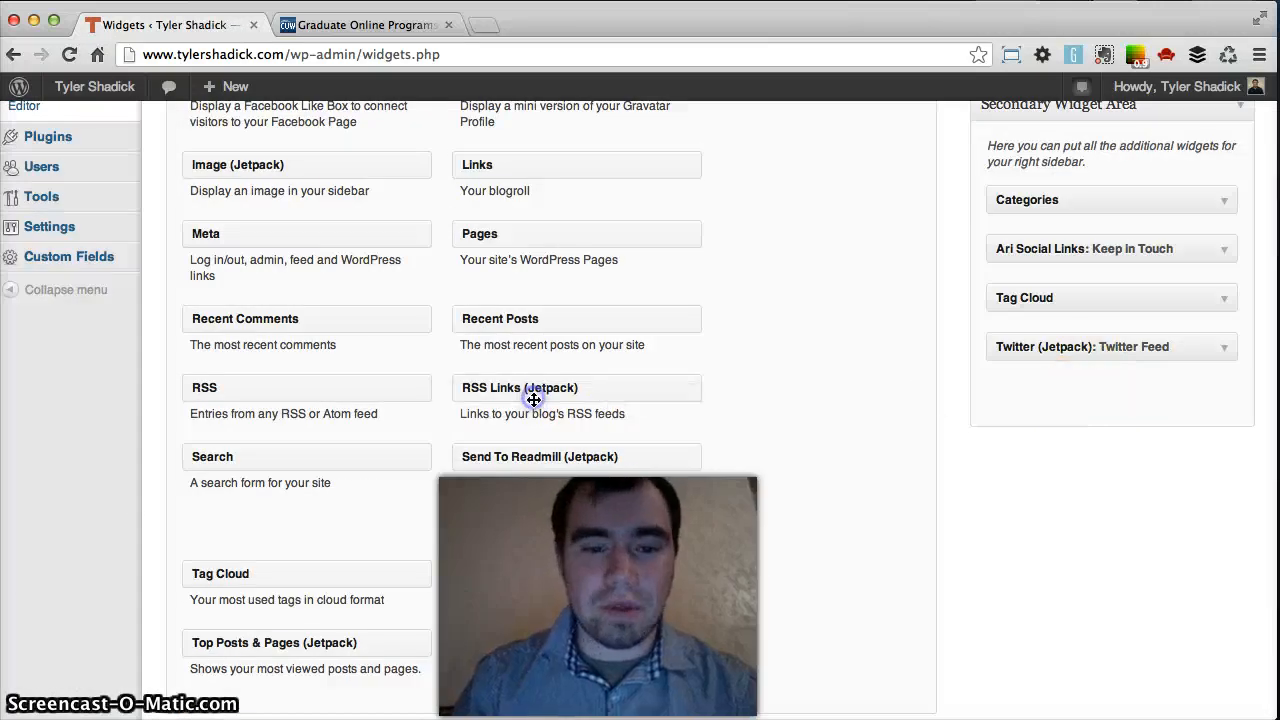
# Collapse the Secondary Widget Area and view the widgets in the Primary Widget Area.
pyautogui.scroll(3, 951, 334)
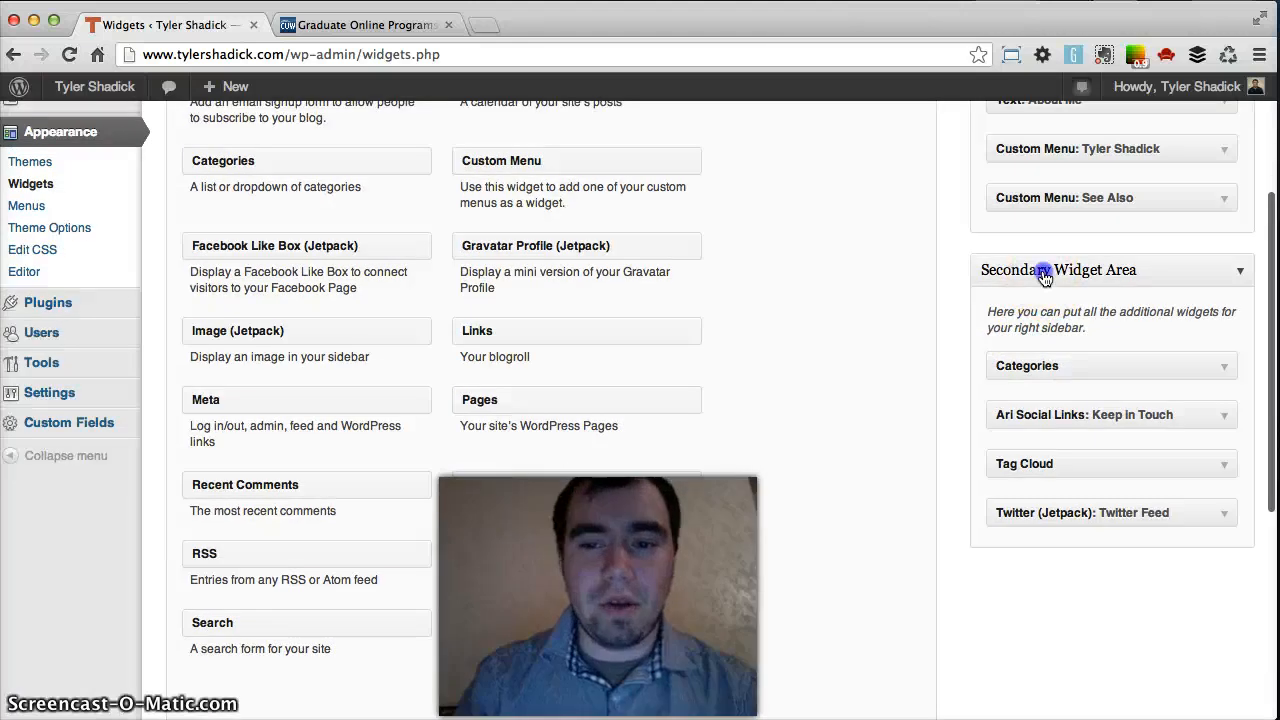
pyautogui.click(1040, 271)
pyautogui.scroll(4, 1046, 277)
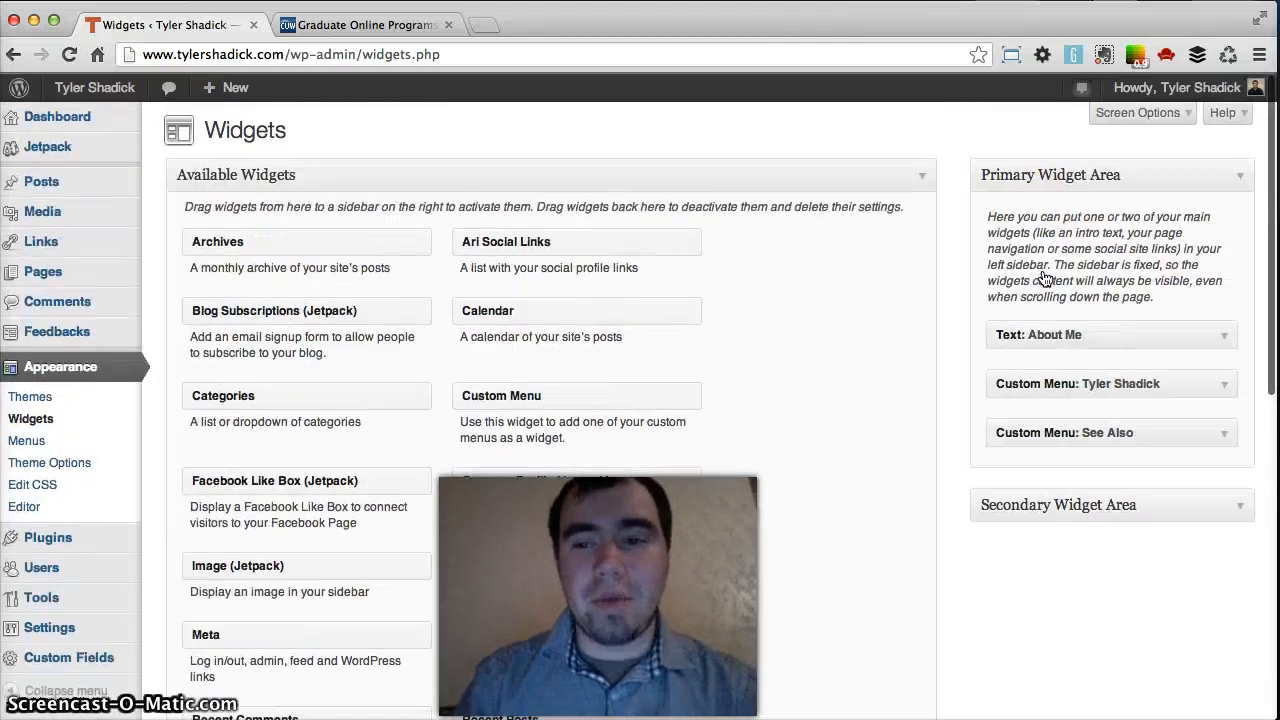
pyautogui.click(1025, 177)
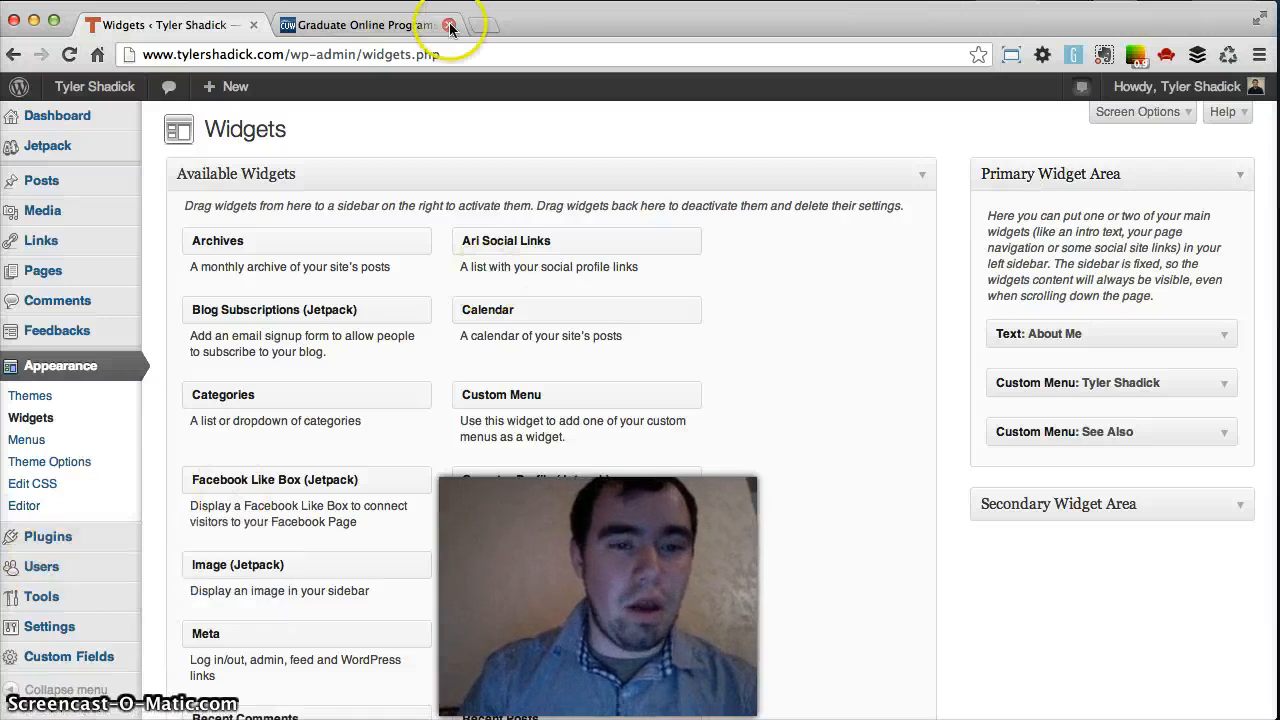
# Switch to the CUW Online Graduate Programs page and review its layout, from the header and slideshow down through the program list and sidebar.
pyautogui.click(370, 24)
pyautogui.scroll(15, 475, 278)
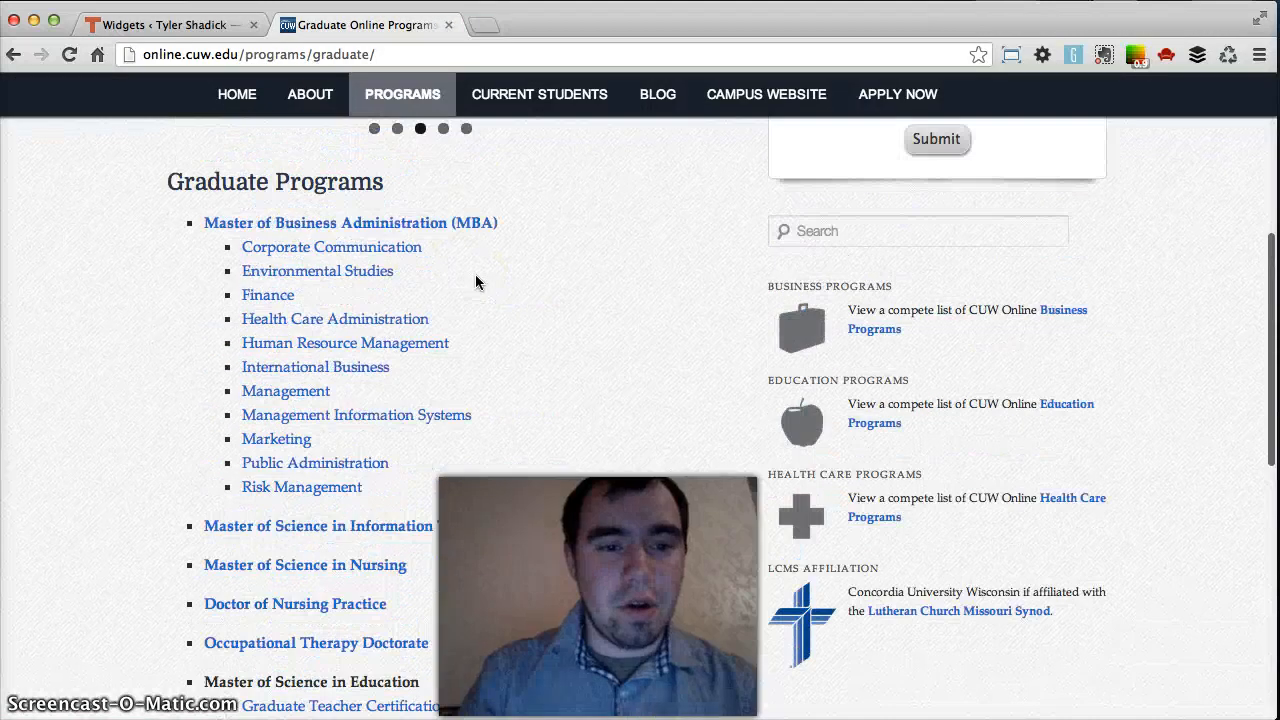
pyautogui.scroll(-10, 476, 281)
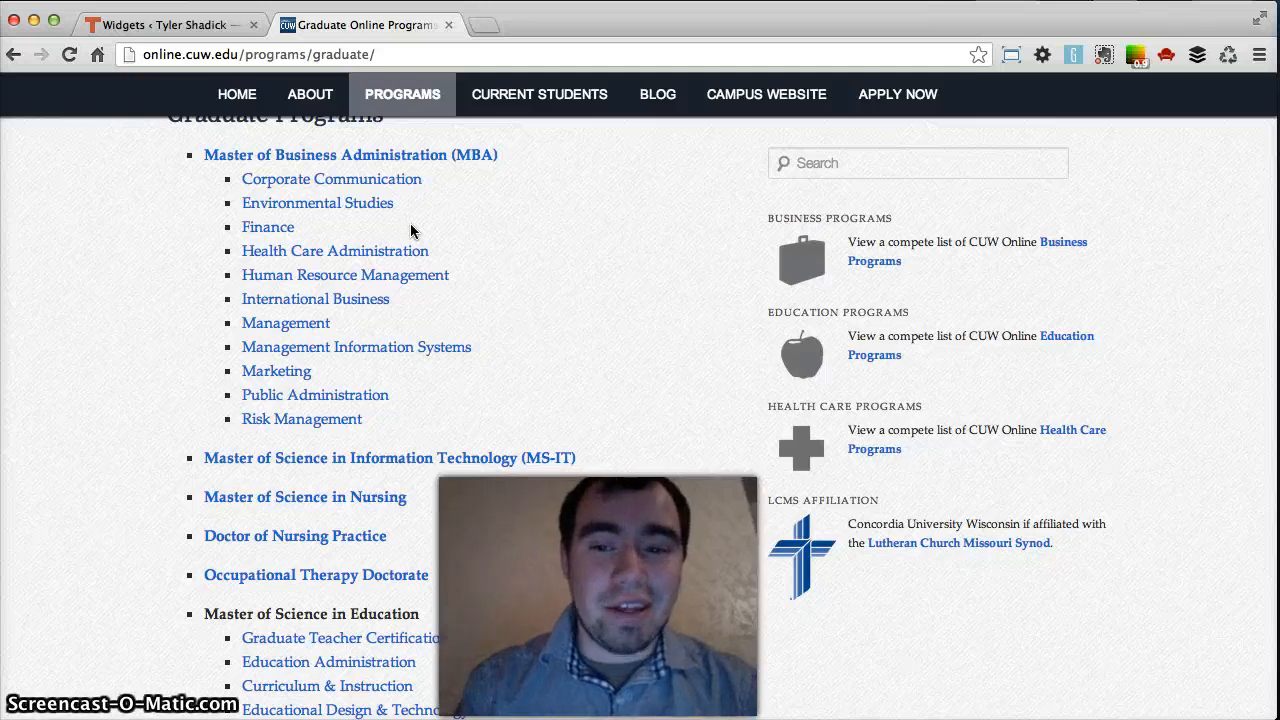
pyautogui.scroll(5, 410, 230)
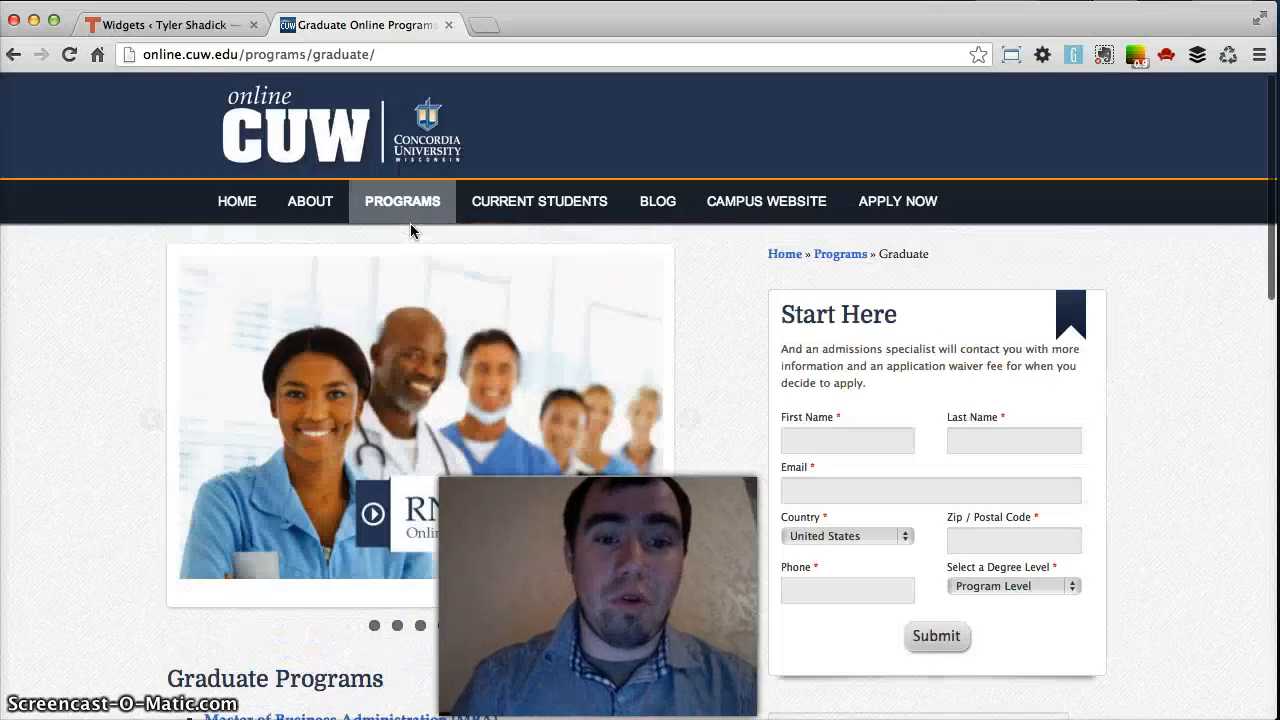
pyautogui.scroll(-7, 410, 230)
pyautogui.scroll(2, 410, 225)
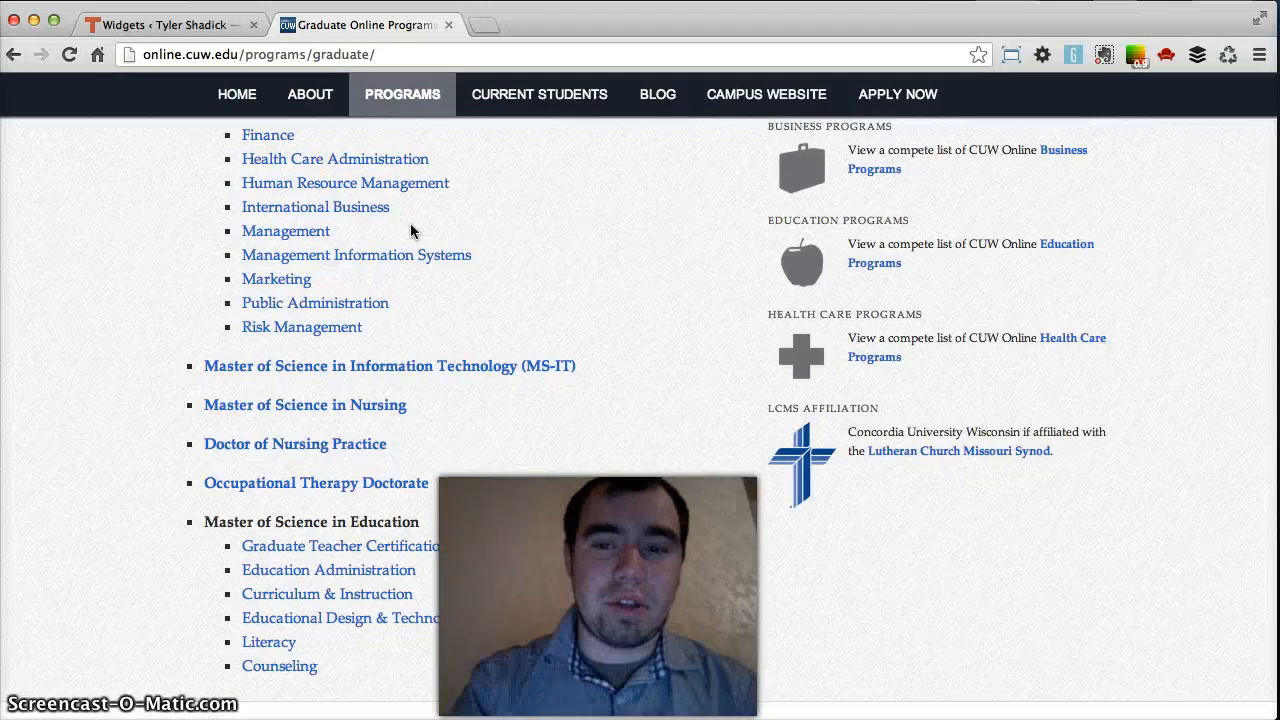
pyautogui.scroll(10, 574, 229)
pyautogui.scroll(-3, 574, 229)
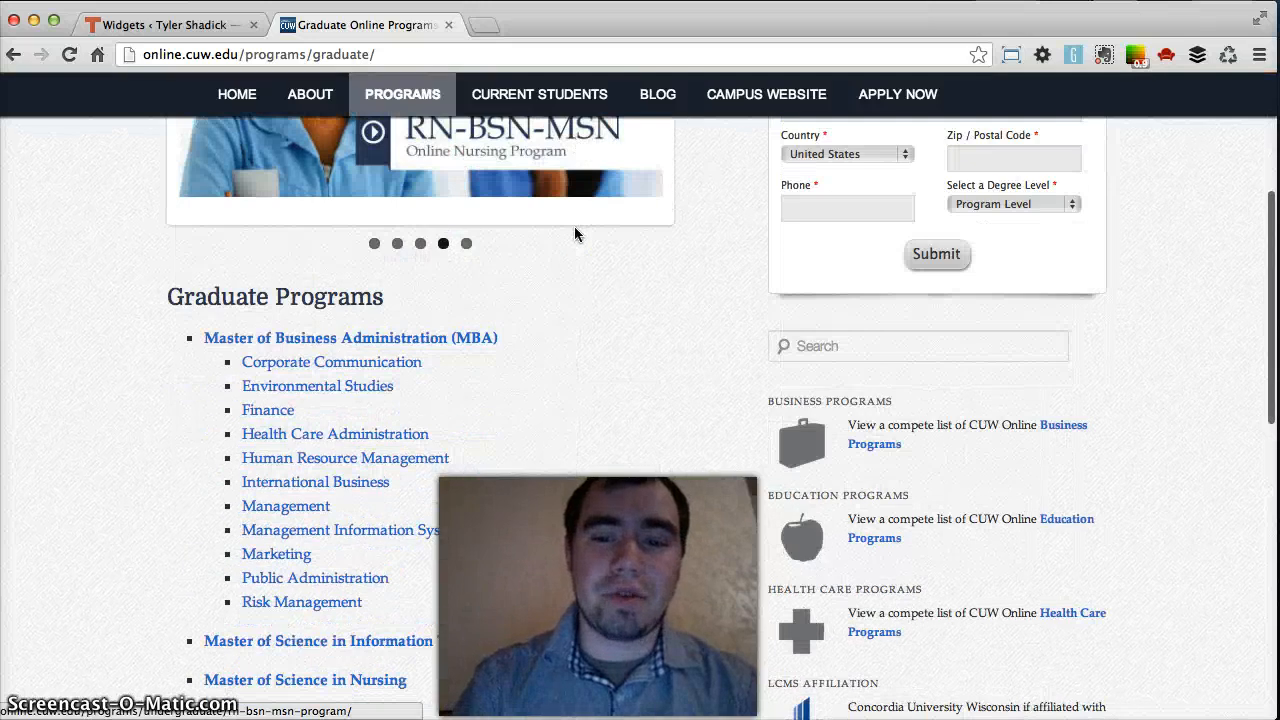
pyautogui.scroll(1, 574, 229)
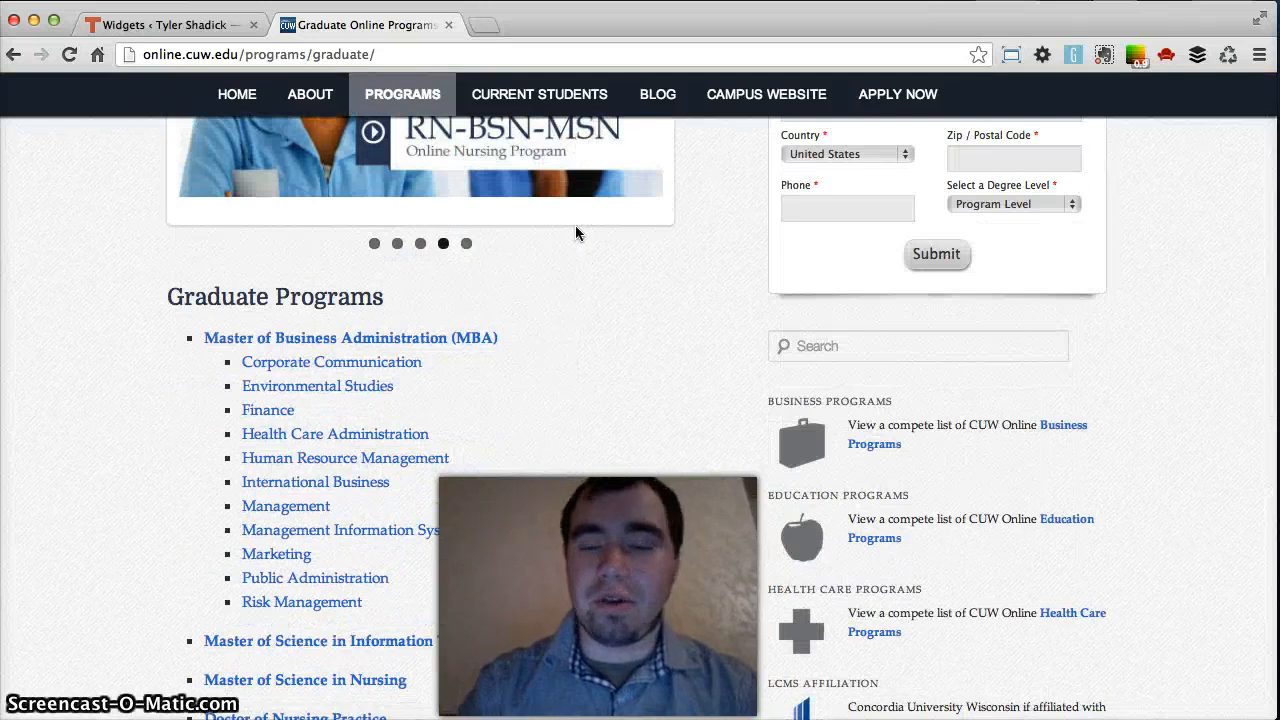
# Switch from the CUW Graduate Programs page back to the WordPress Widgets page and look over the available widgets.
pyautogui.scroll(5, 575, 230)
pyautogui.scroll(-6, 575, 230)
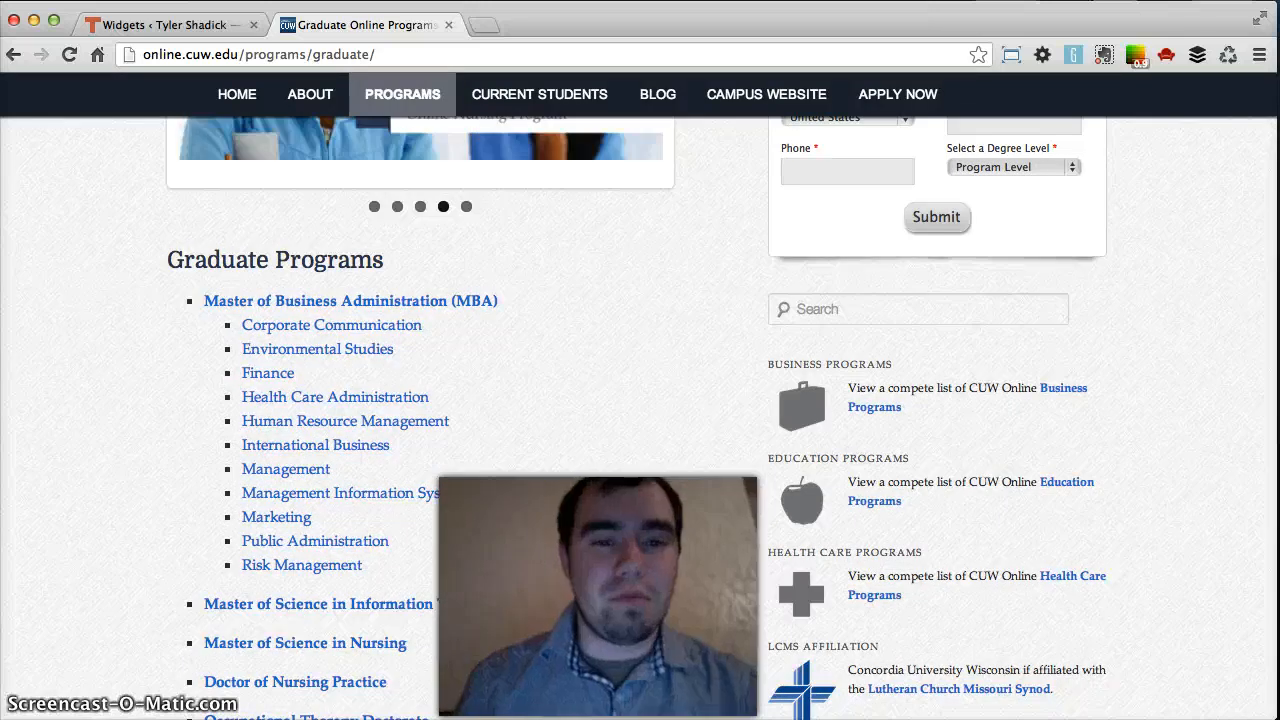
pyautogui.click(172, 28)
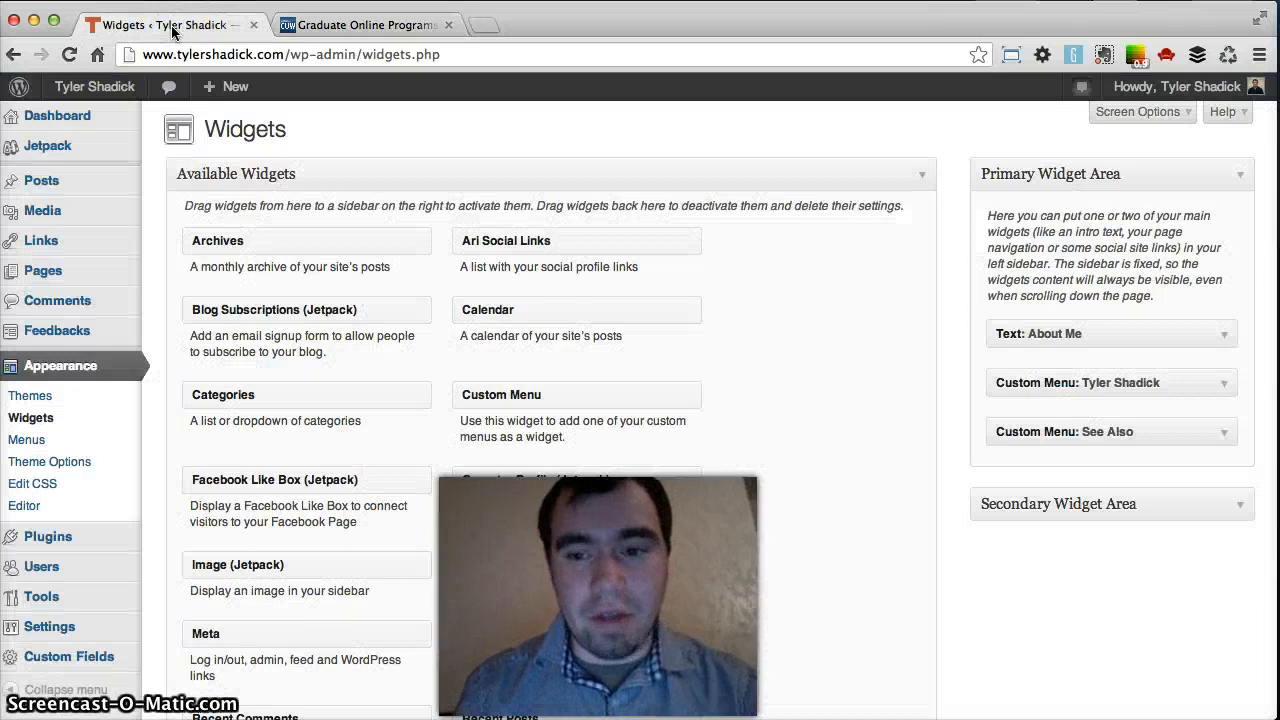
pyautogui.scroll(-3, 262, 277)
pyautogui.scroll(3, 261, 281)
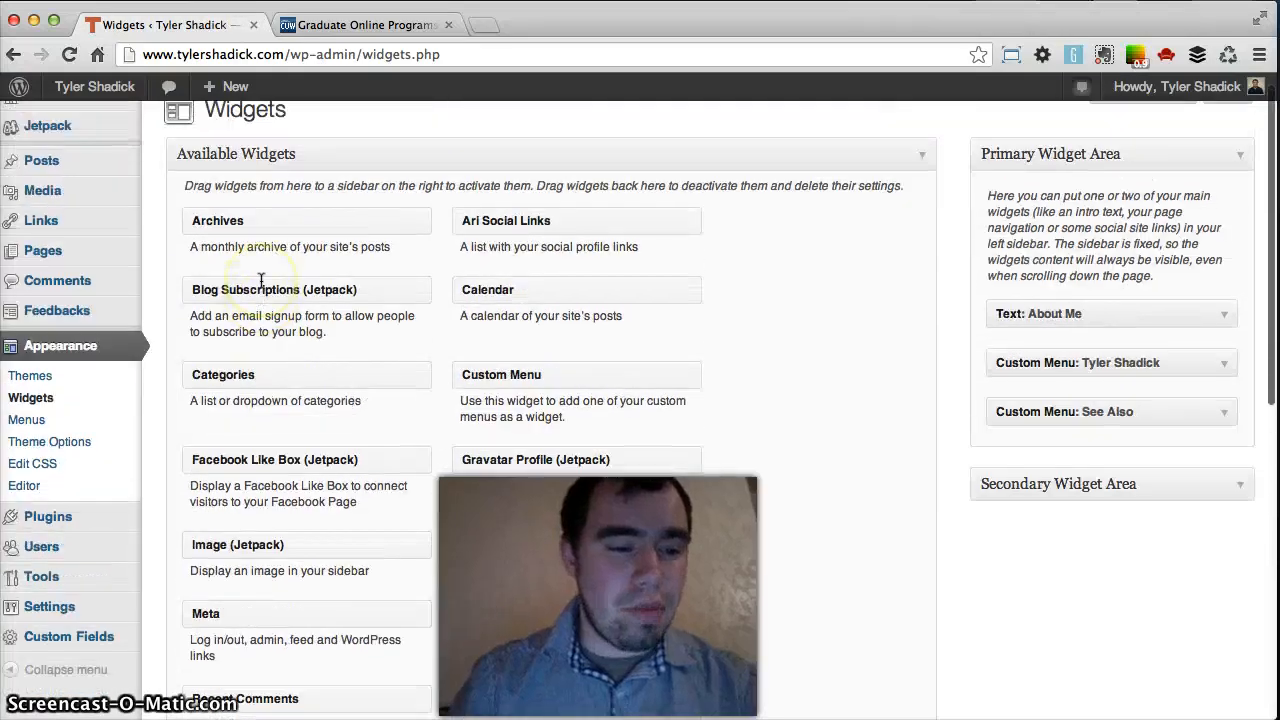
pyautogui.scroll(1, 185, 315)
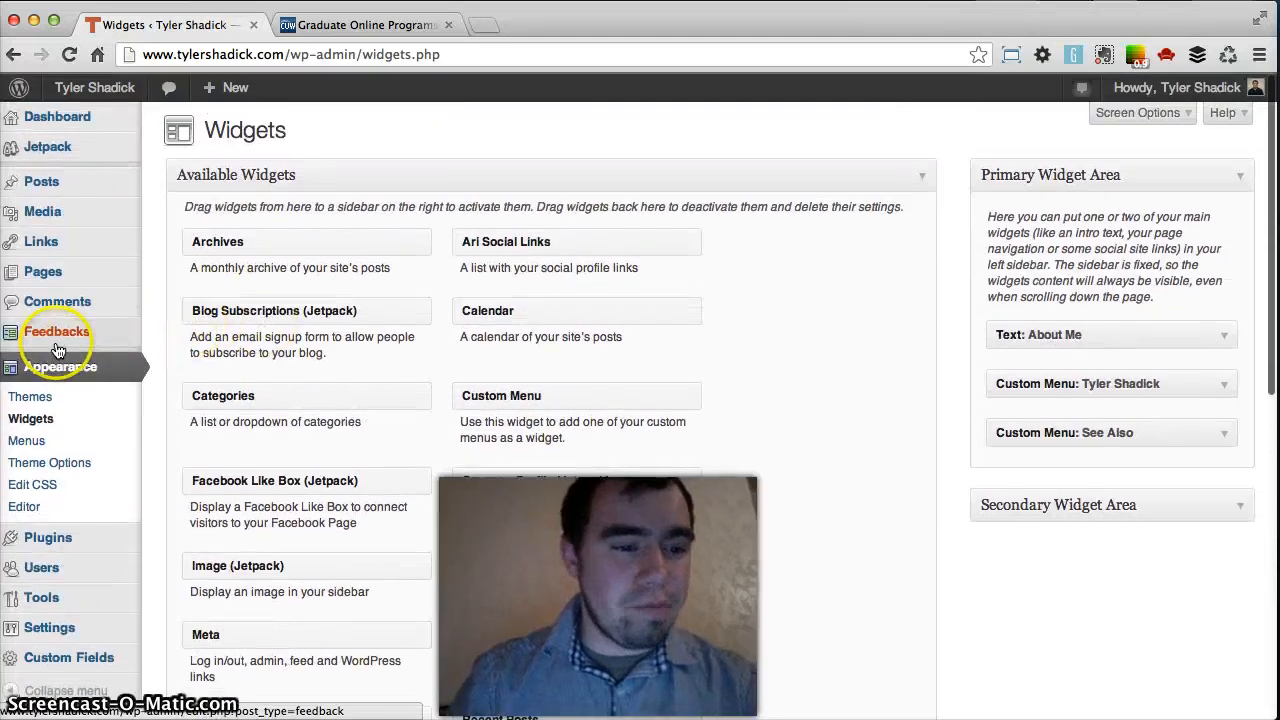
pyautogui.moveTo(95, 305)
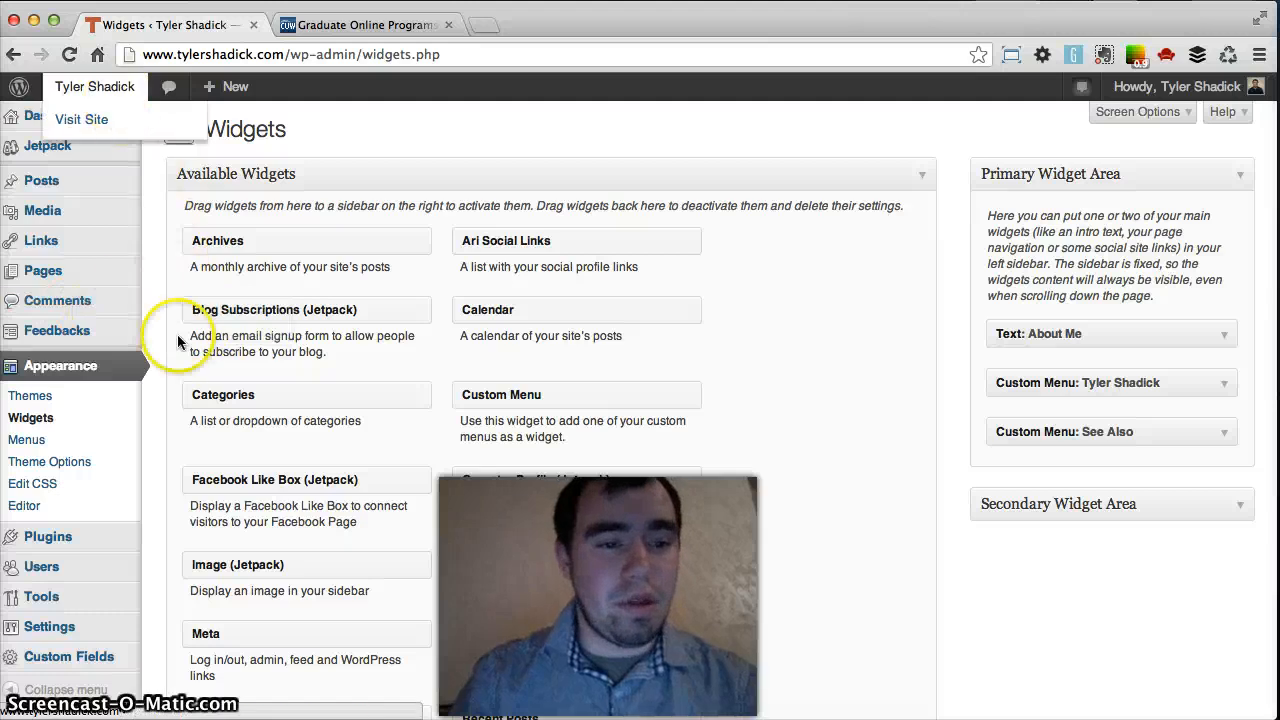
# Visit the live WordPress site and open its About Me page.
pyautogui.click(117, 86)
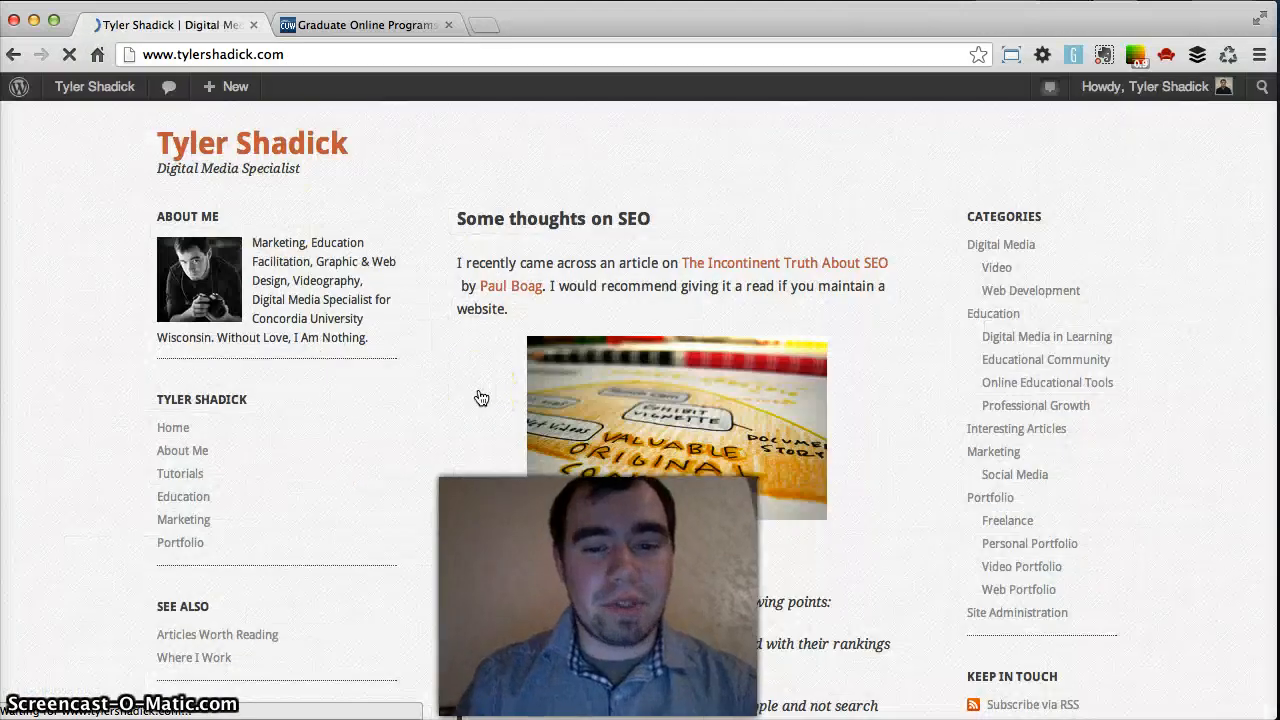
pyautogui.scroll(-5, 481, 398)
pyautogui.click(182, 452)
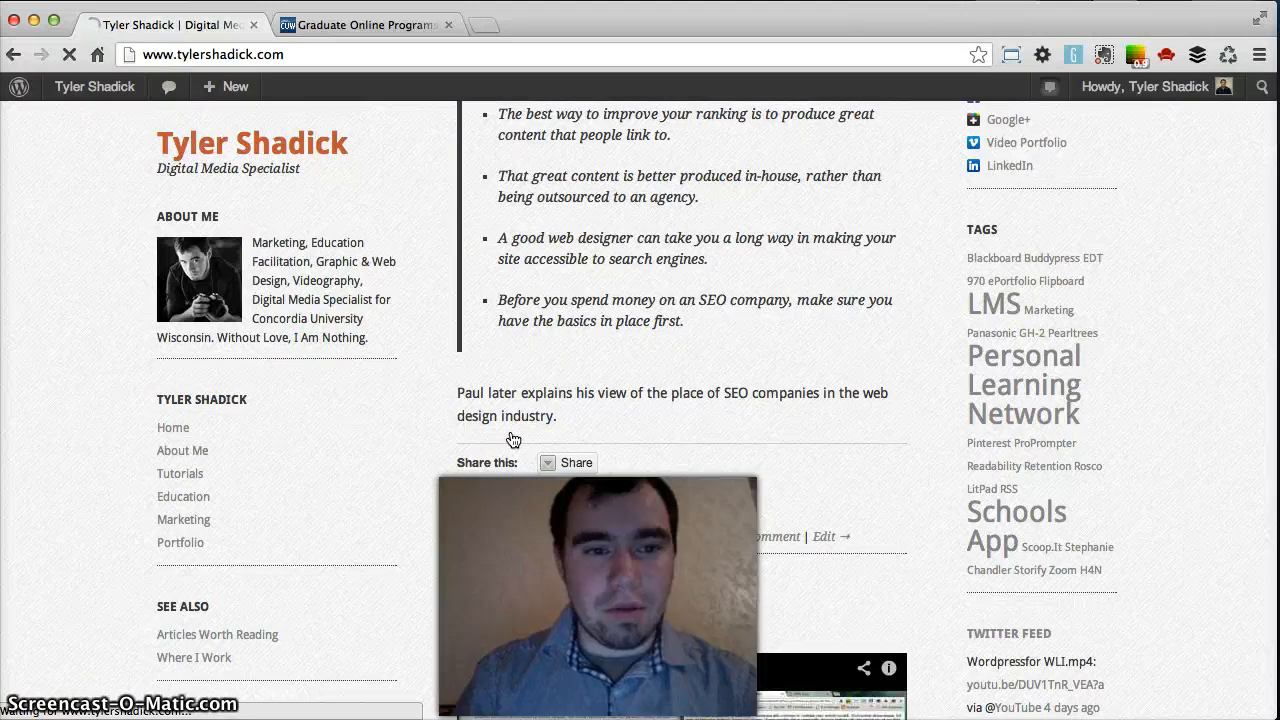
# Examine the About Me page from the biography down to the sharing option and comment section.
pyautogui.scroll(-15, 513, 440)
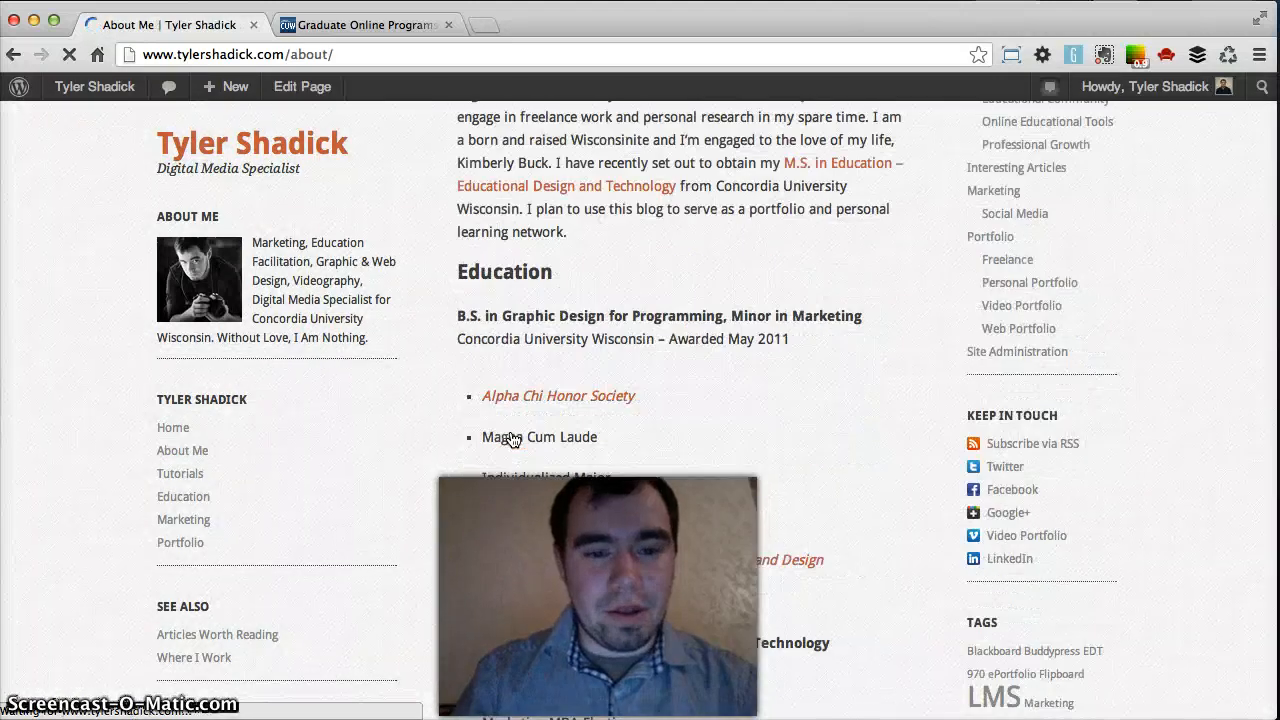
pyautogui.scroll(-5, 513, 440)
pyautogui.scroll(2, 510, 430)
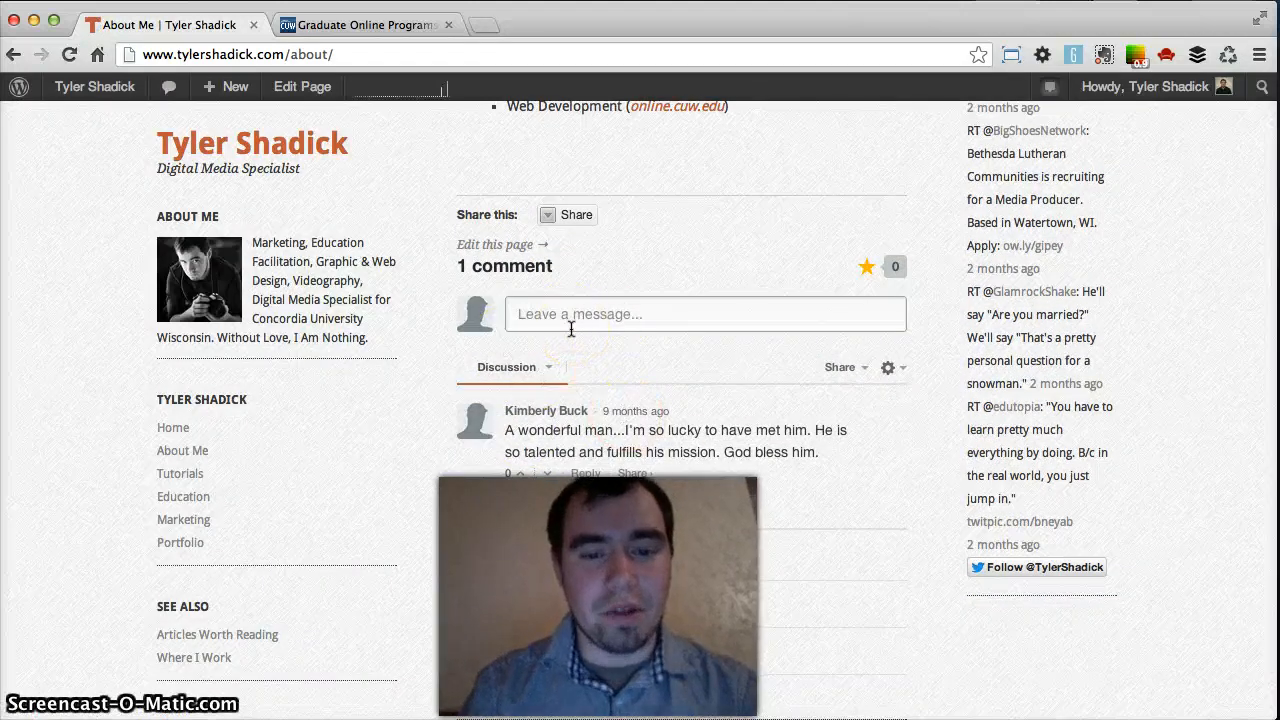
pyautogui.scroll(2, 571, 329)
pyautogui.scroll(-3, 571, 329)
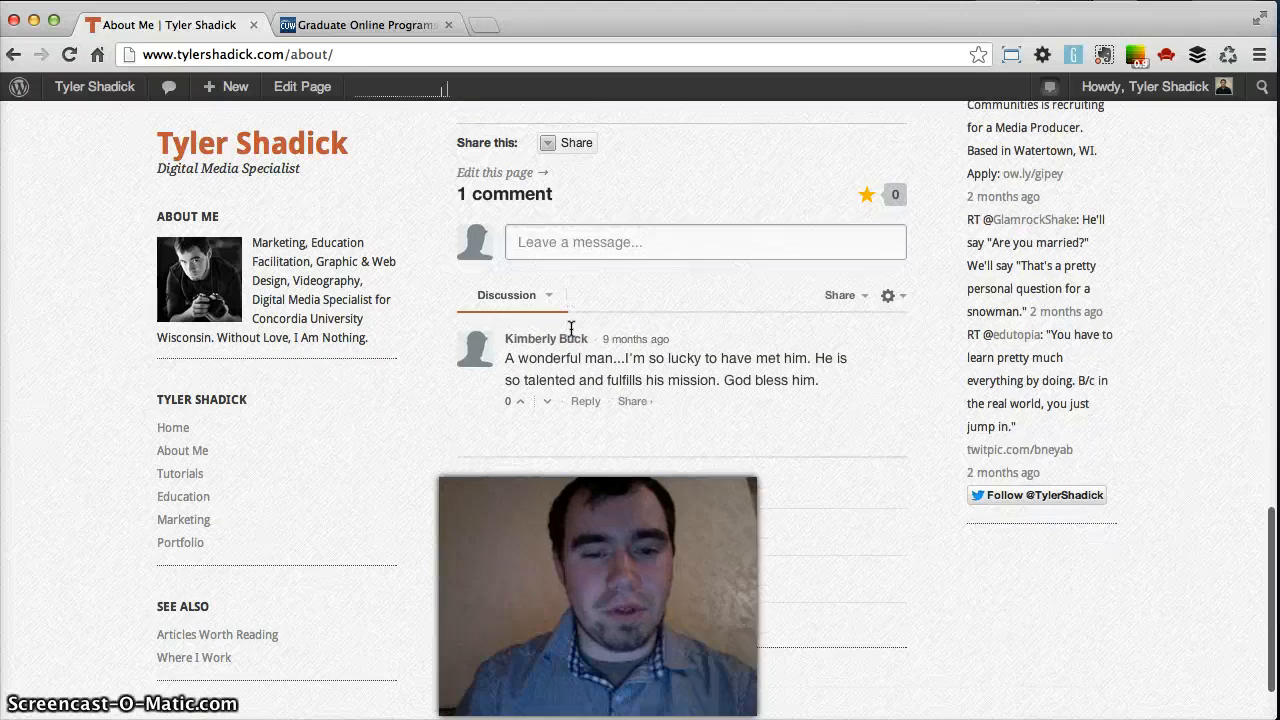
pyautogui.scroll(4, 571, 329)
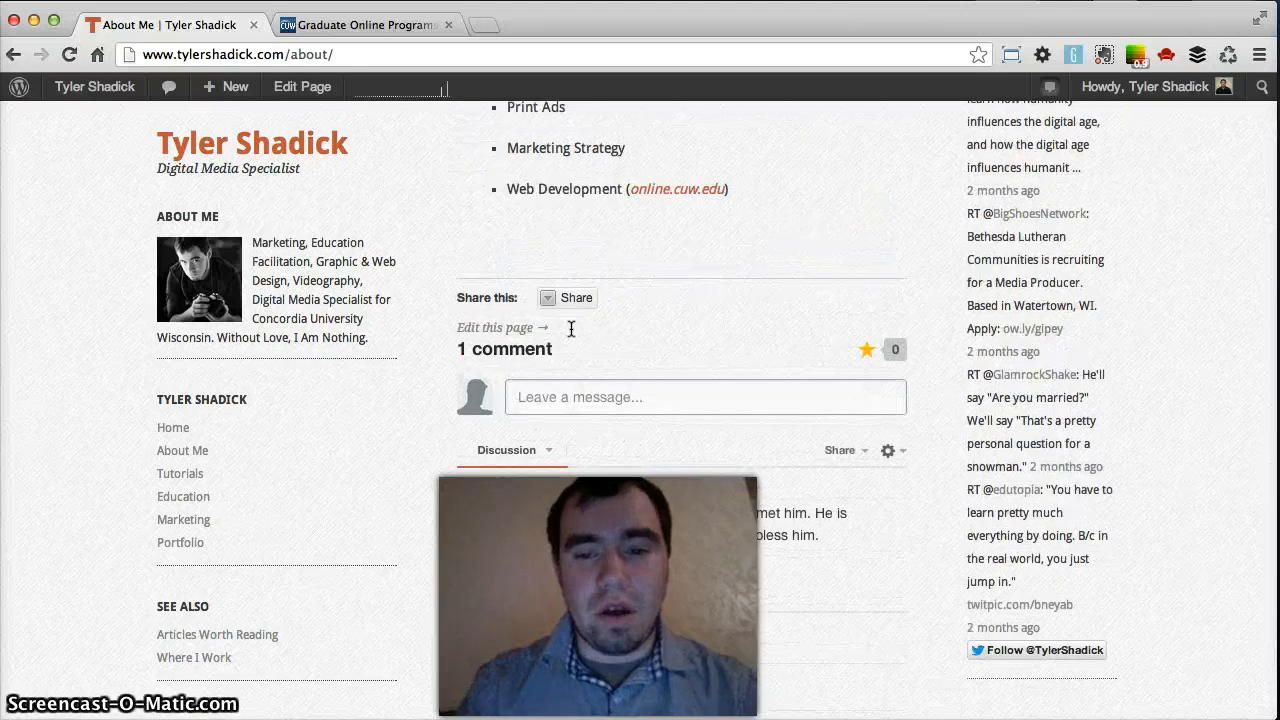
pyautogui.scroll(2, 571, 329)
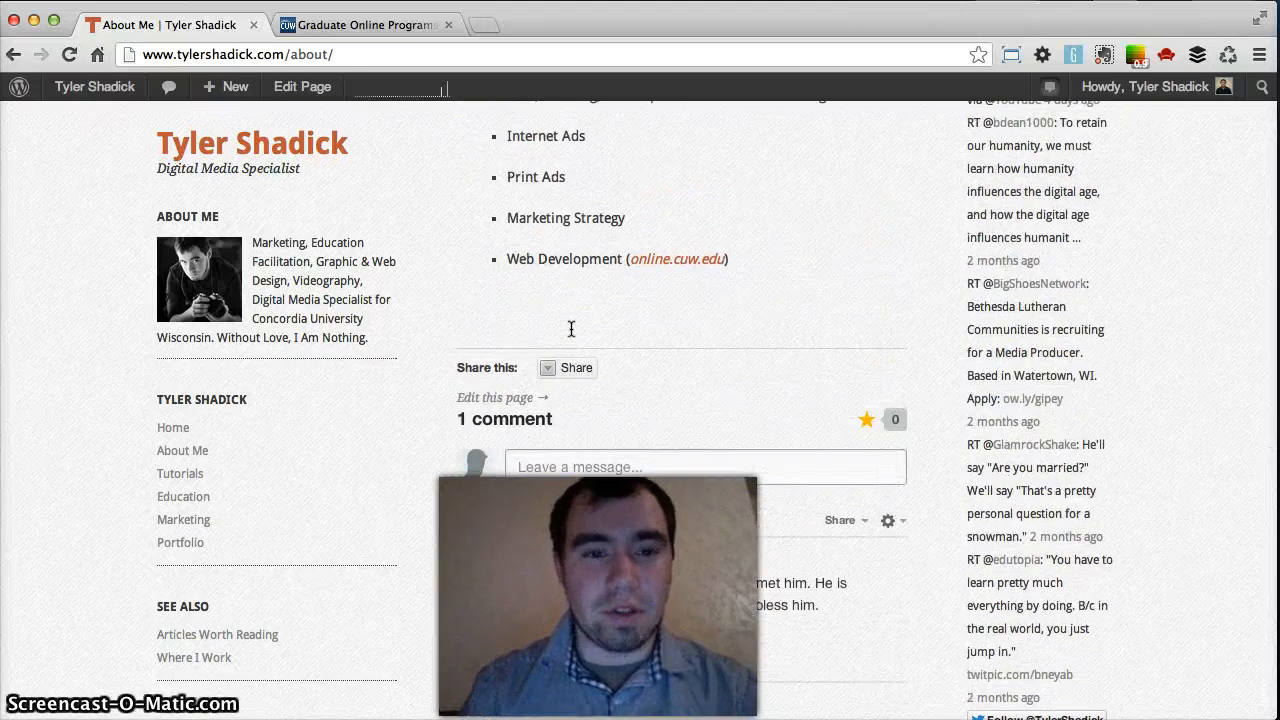
pyautogui.scroll(10, 571, 329)
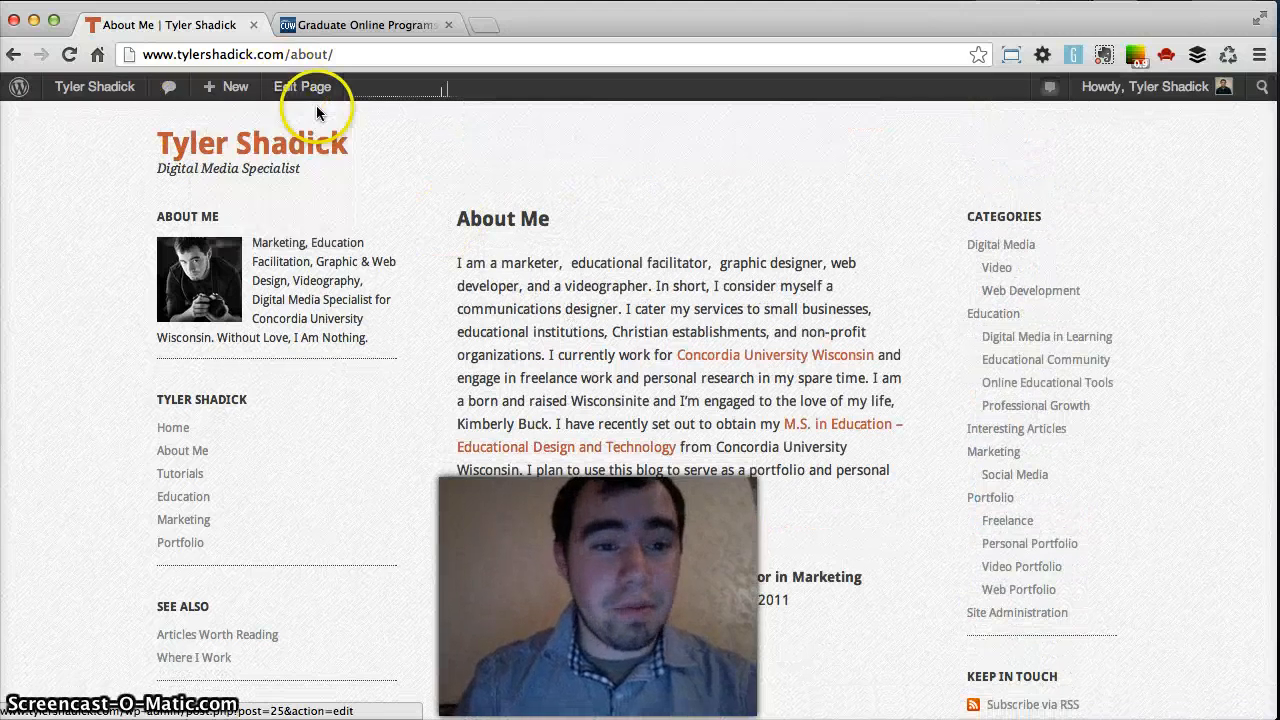
# Return to the WordPress dashboard, open the list of all users and look through the accounts and their roles.
pyautogui.moveTo(240, 106)
pyautogui.click(90, 94)
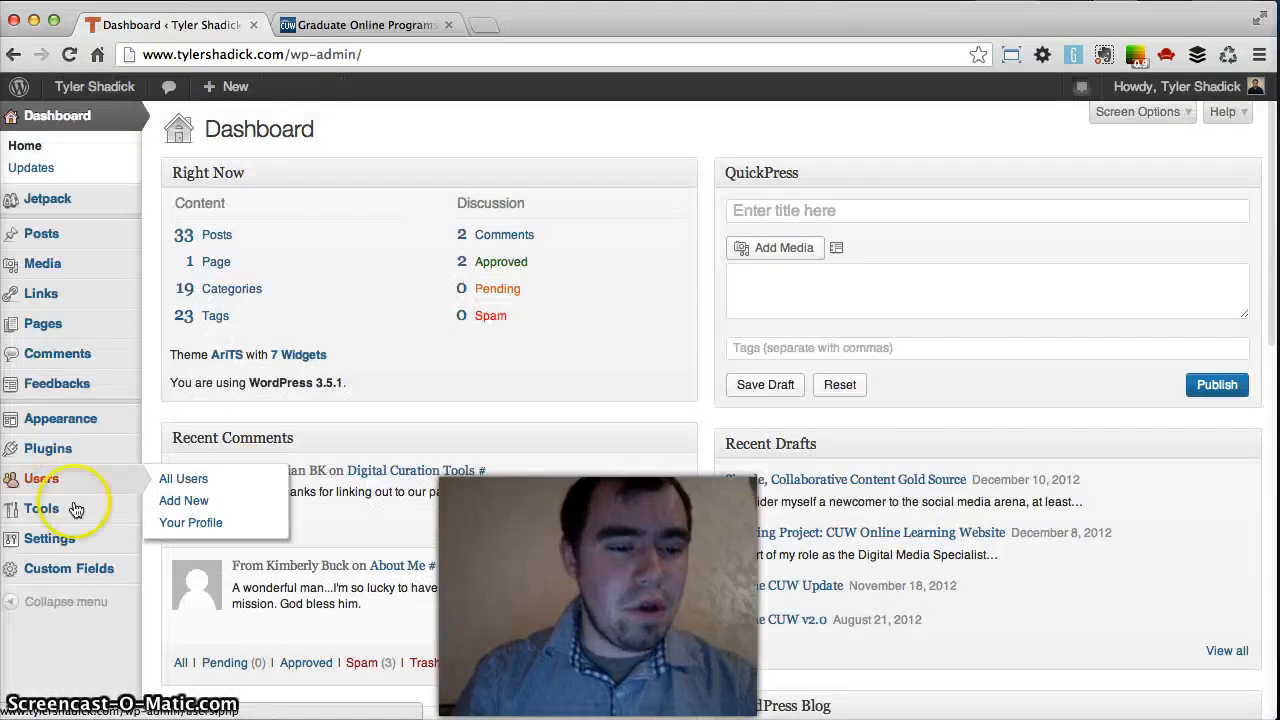
pyautogui.click(88, 484)
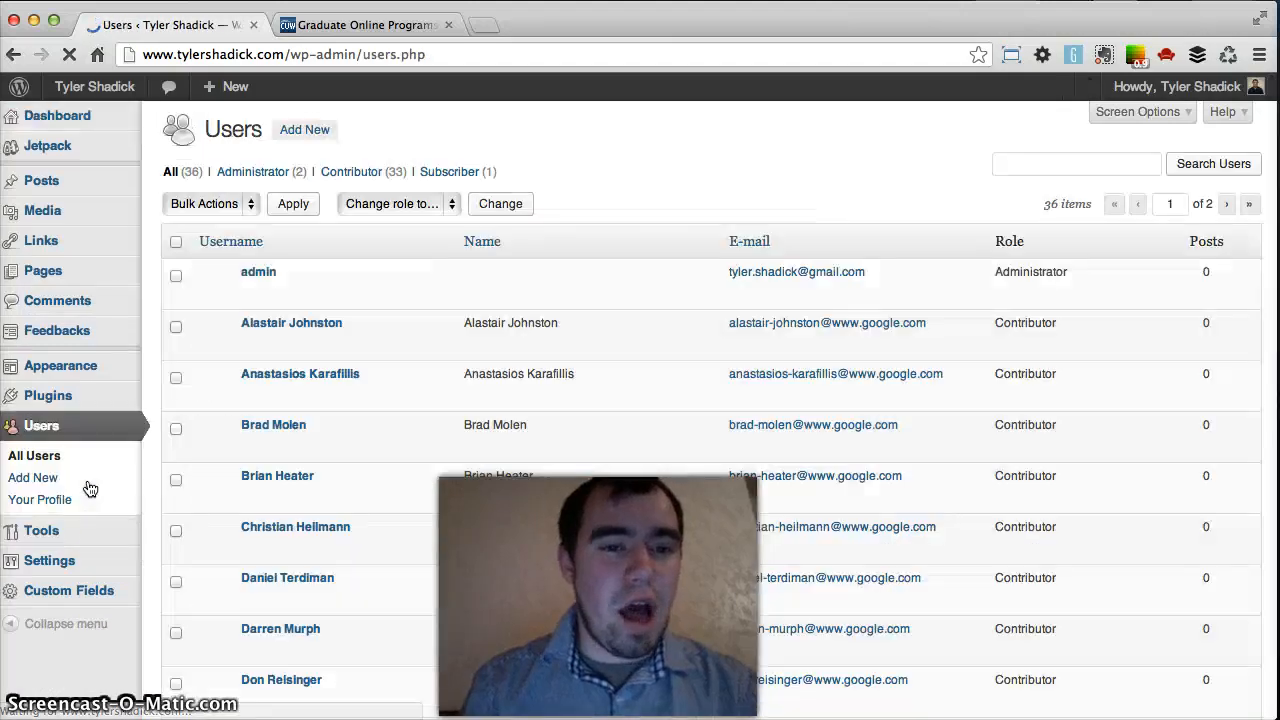
pyautogui.scroll(-10, 273, 420)
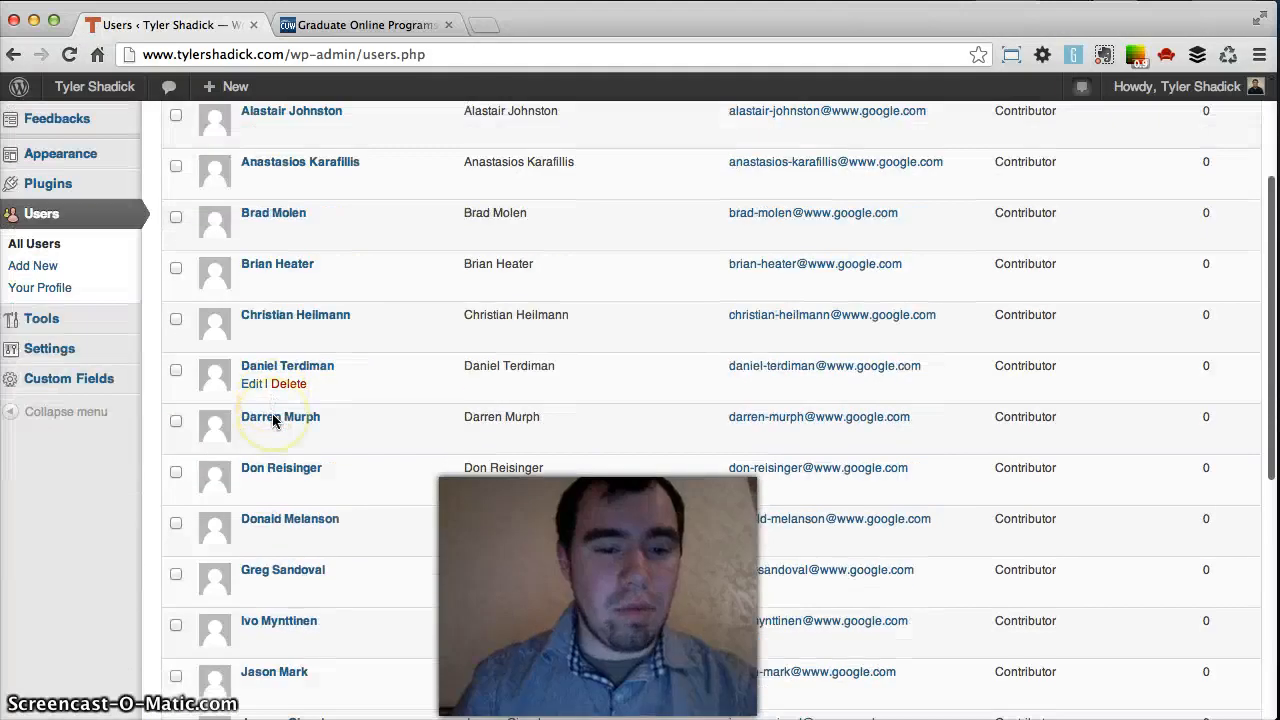
pyautogui.scroll(3, 273, 420)
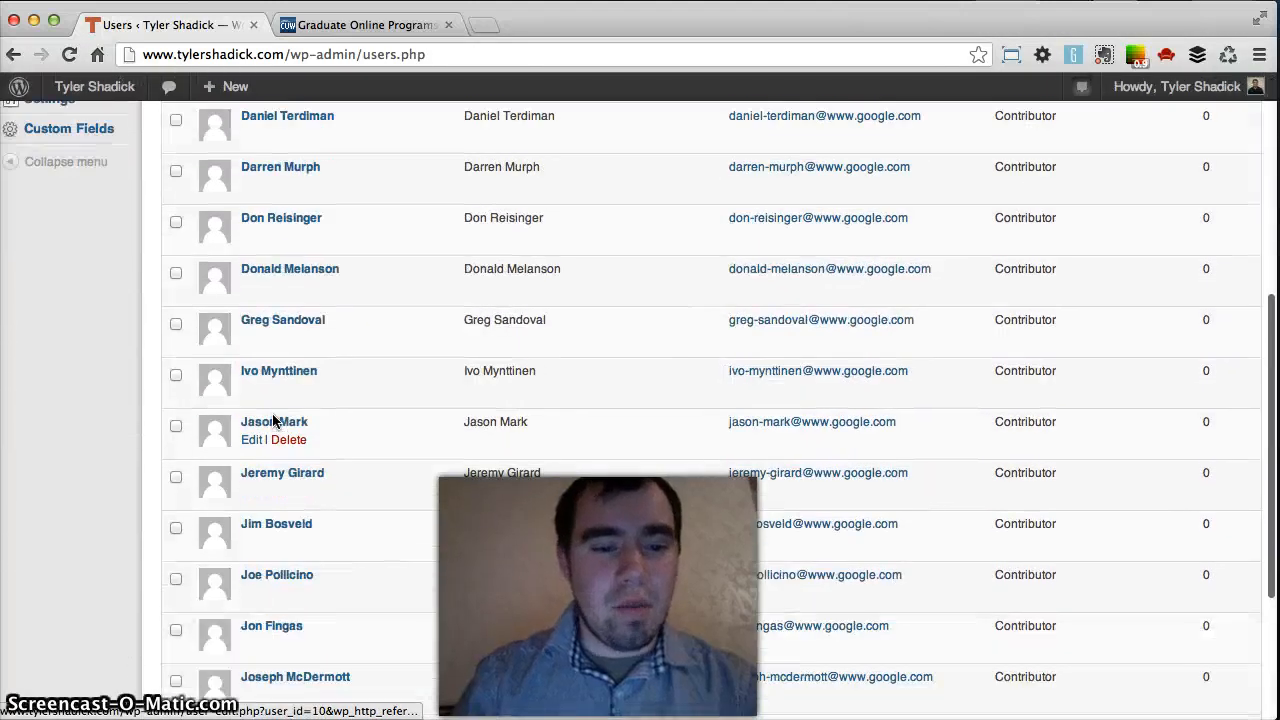
pyautogui.scroll(4, 273, 420)
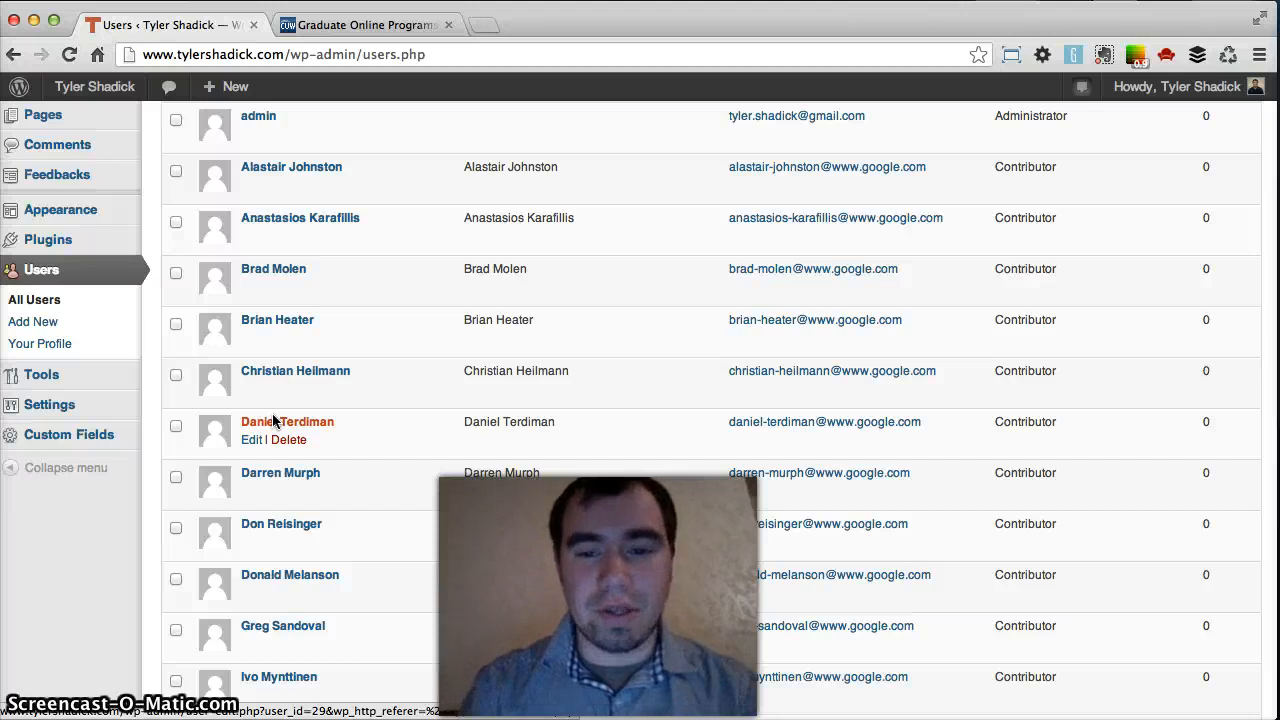
pyautogui.scroll(2, 273, 420)
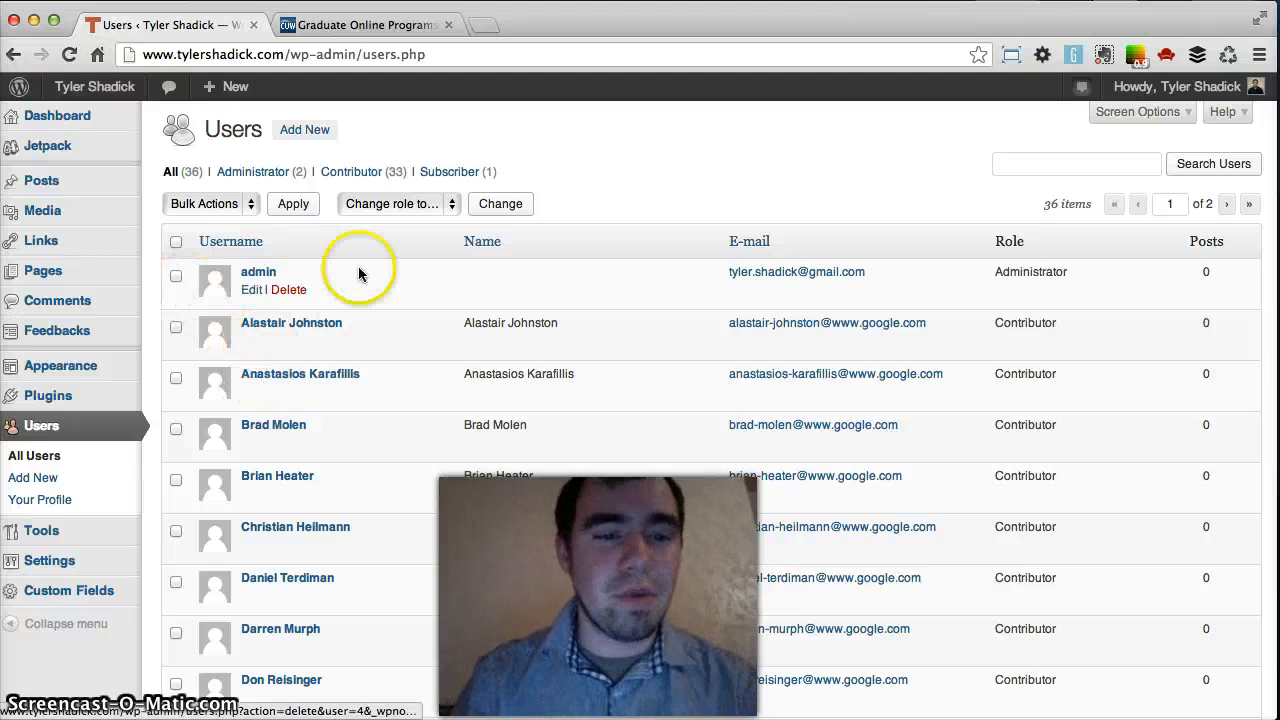
# Open the Add New User form and go through its username, e-mail, name, website and password fields without filling them in.
pyautogui.click(304, 133)
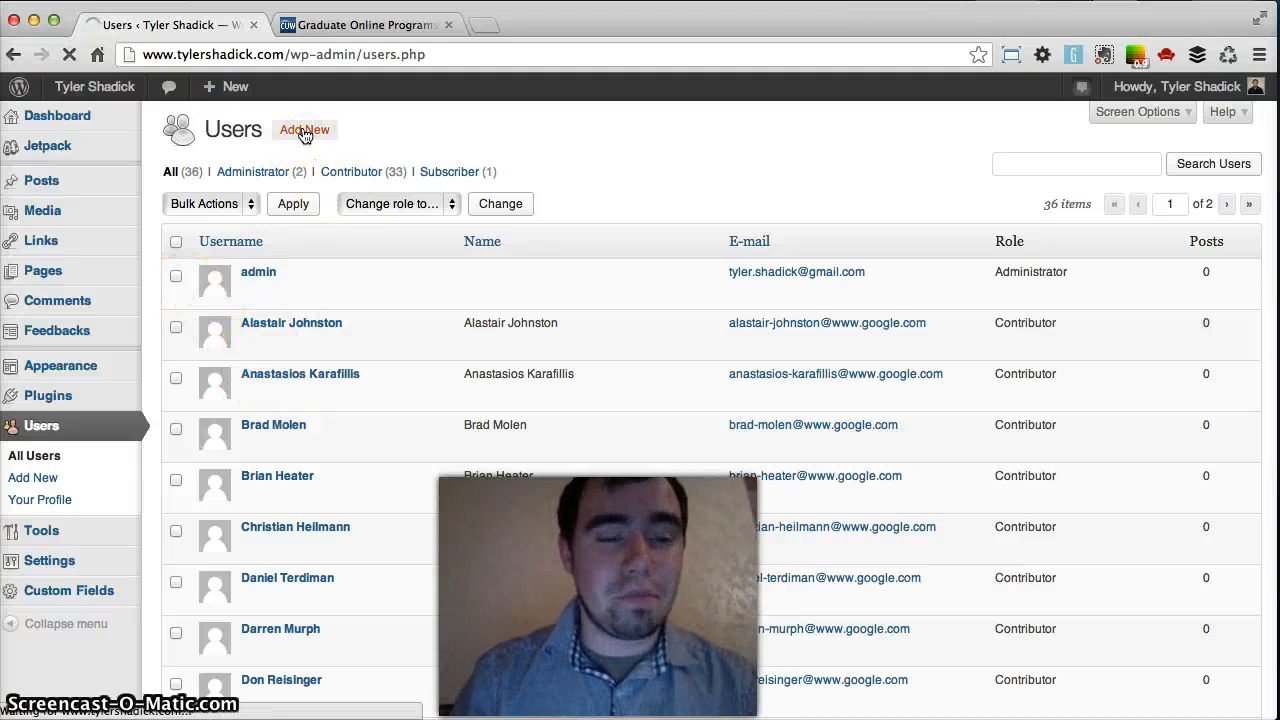
pyautogui.click(418, 209)
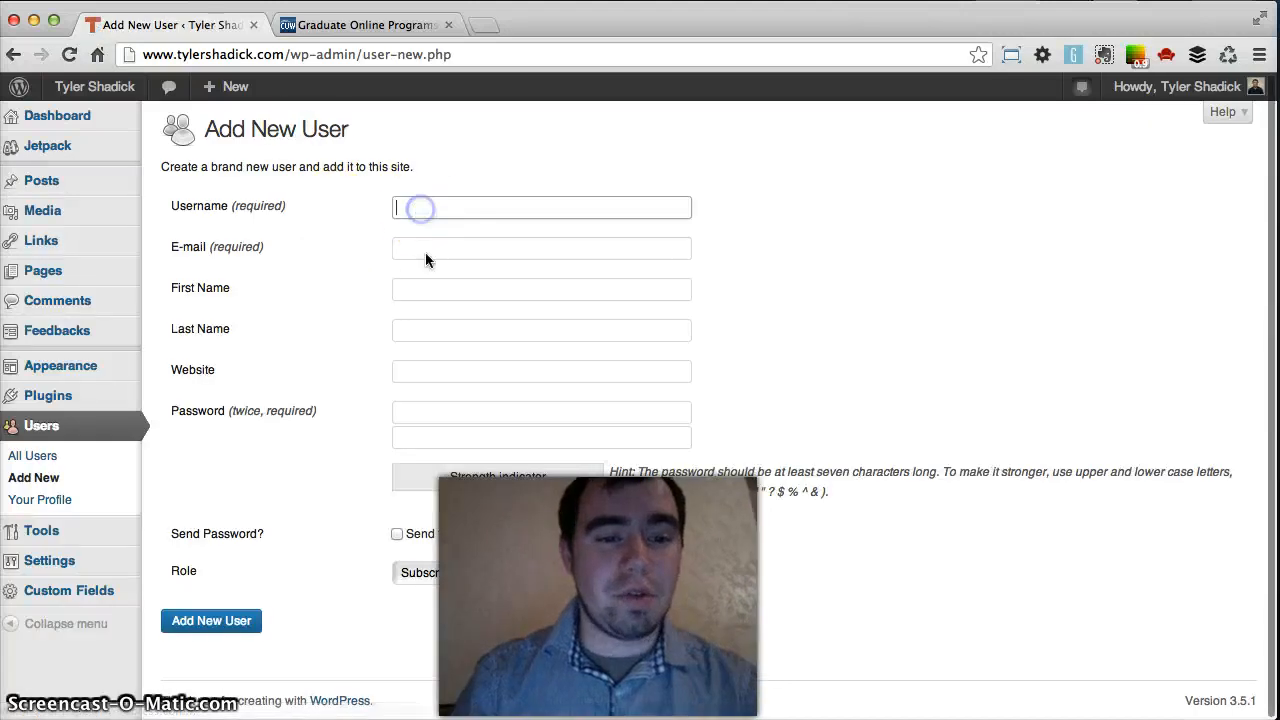
pyautogui.click(423, 251)
pyautogui.click(423, 291)
pyautogui.click(425, 341)
pyautogui.click(426, 372)
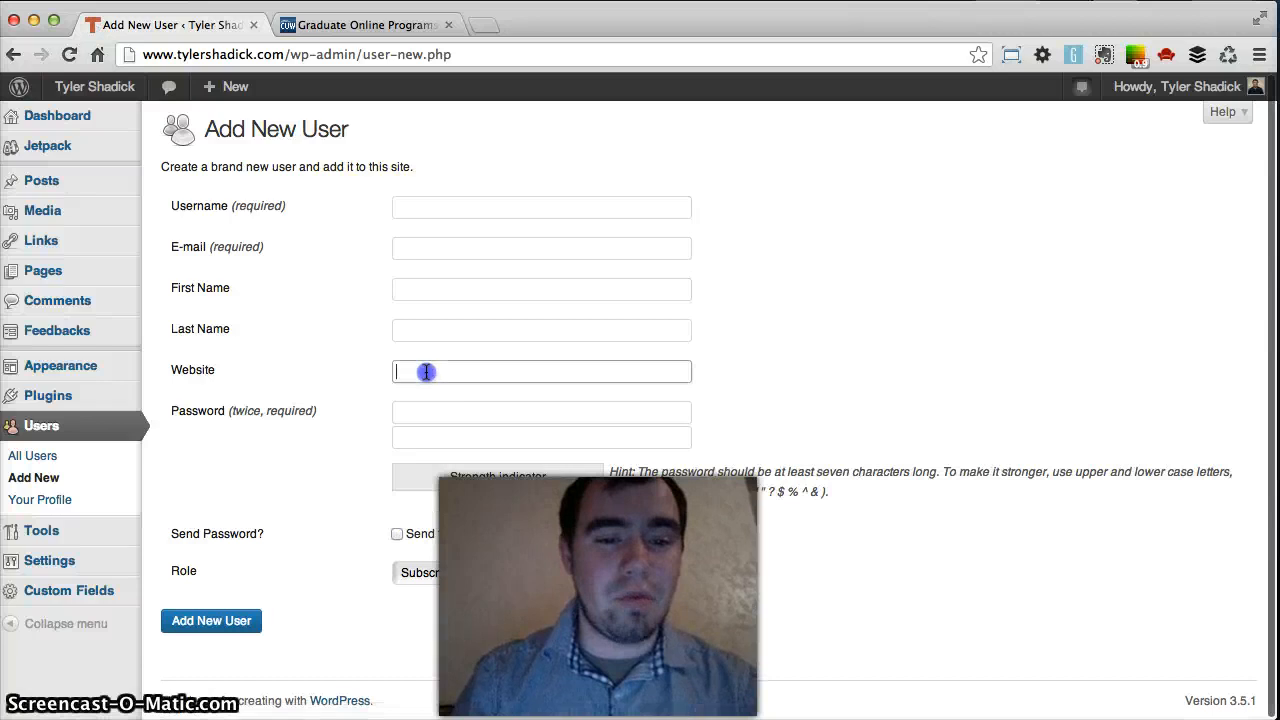
pyautogui.click(420, 420)
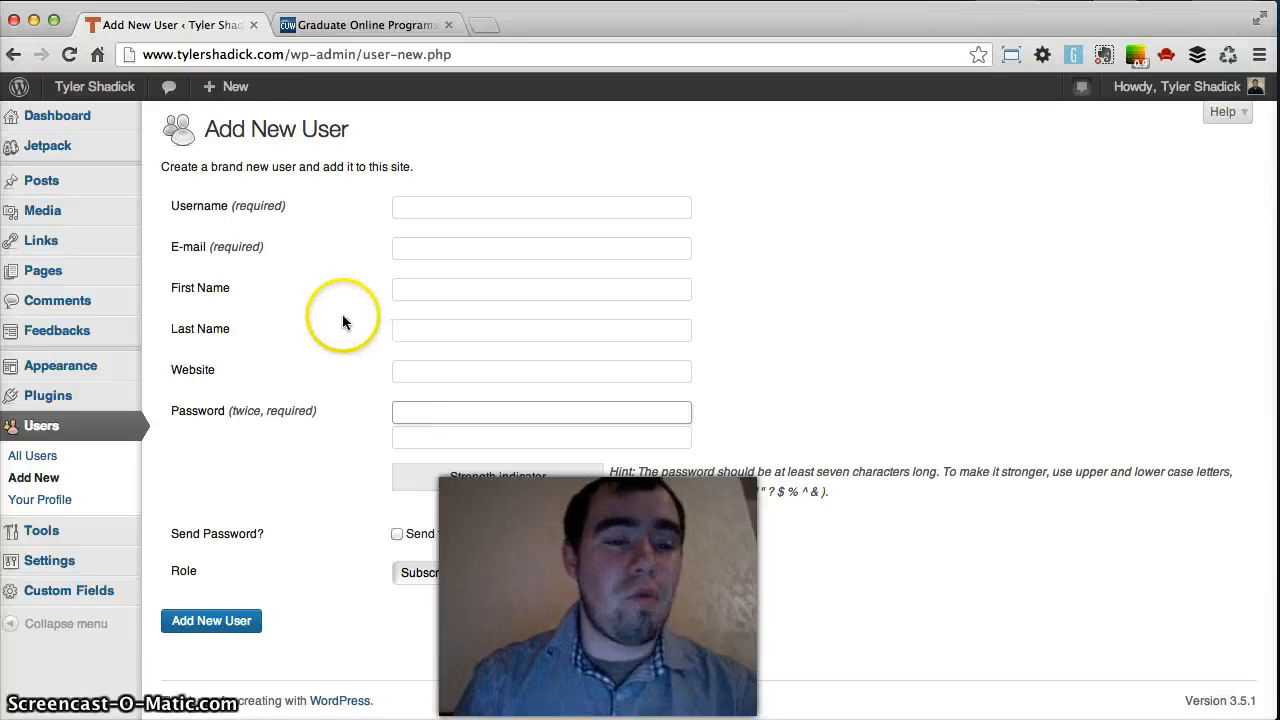
# Go back to the list of all users and highlight the Contributor role of the user listed below admin.
pyautogui.click(13, 55)
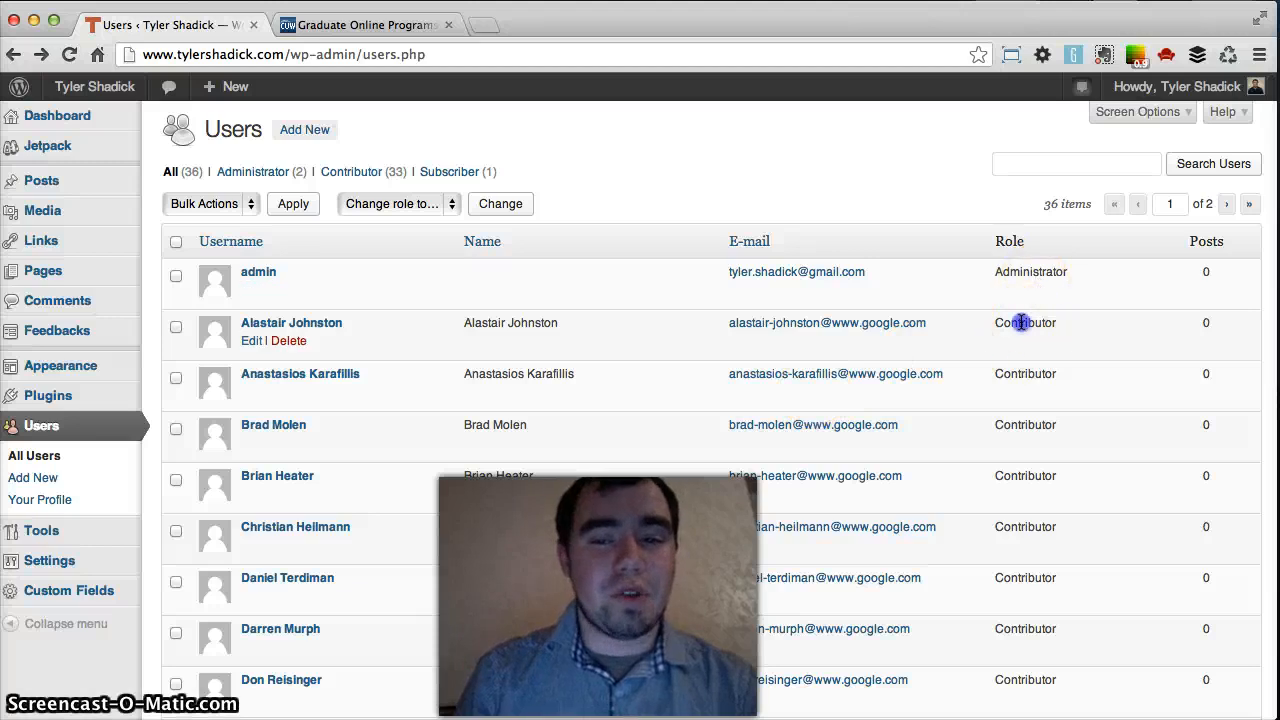
pyautogui.doubleClick(1021, 322)
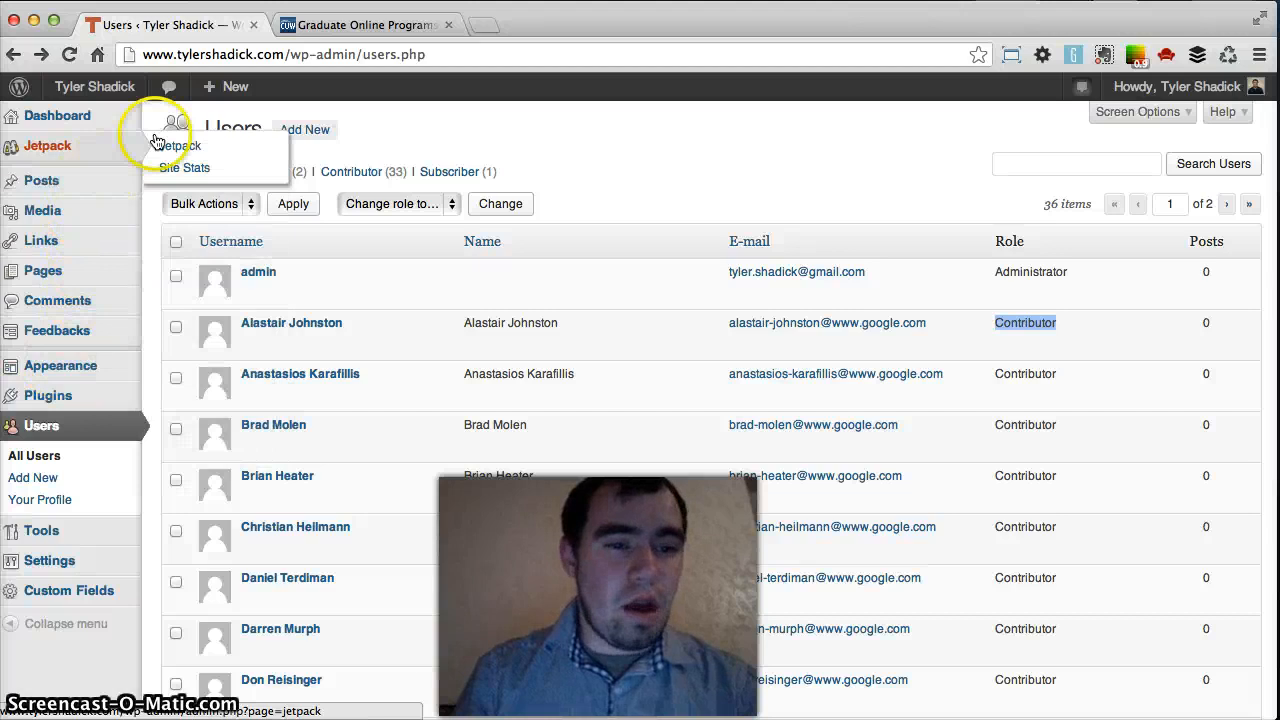
# View the Upload New Media page and the Media Library offered for insertion in a new post, closing the library without inserting anything.
pyautogui.moveTo(228, 100)
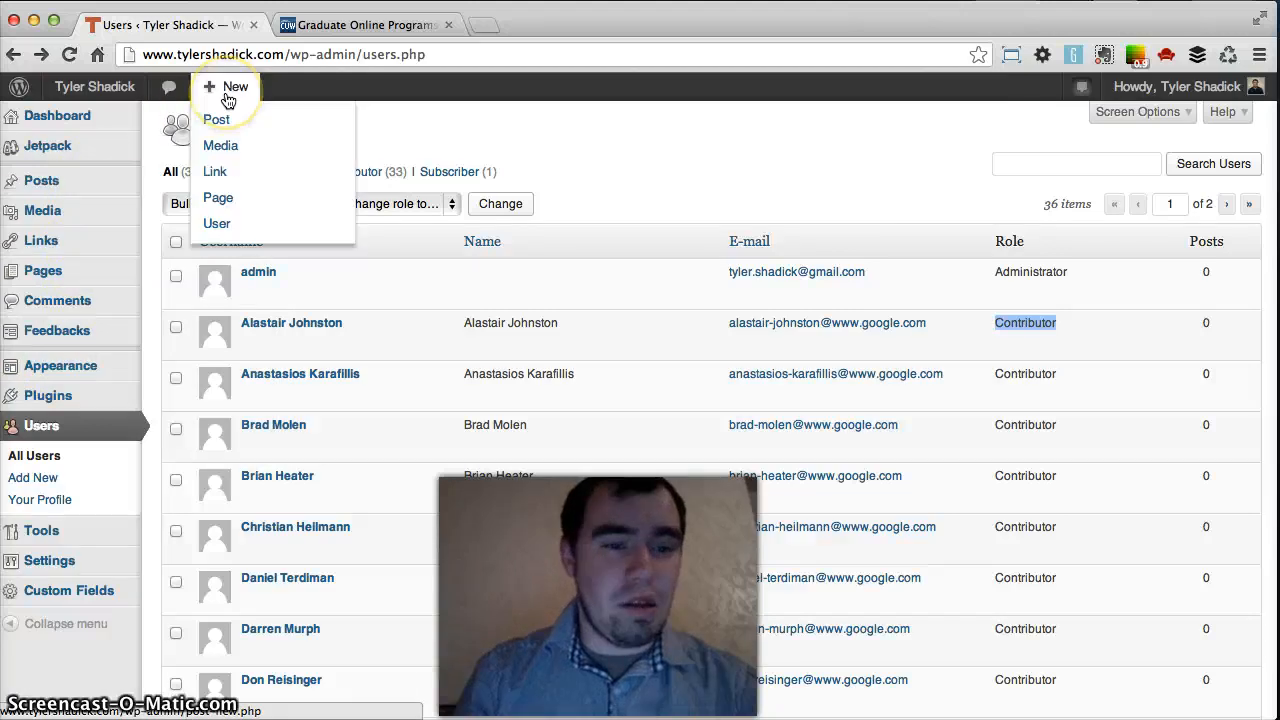
pyautogui.click(237, 148)
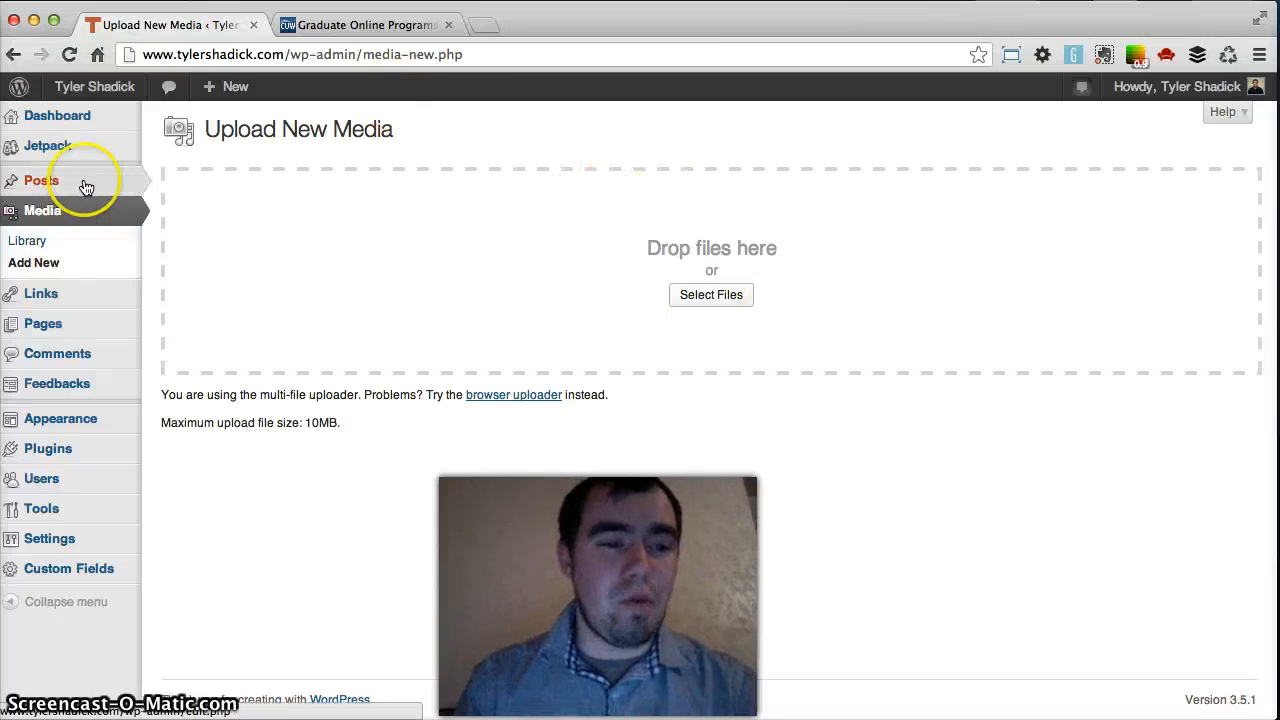
pyautogui.moveTo(86, 187)
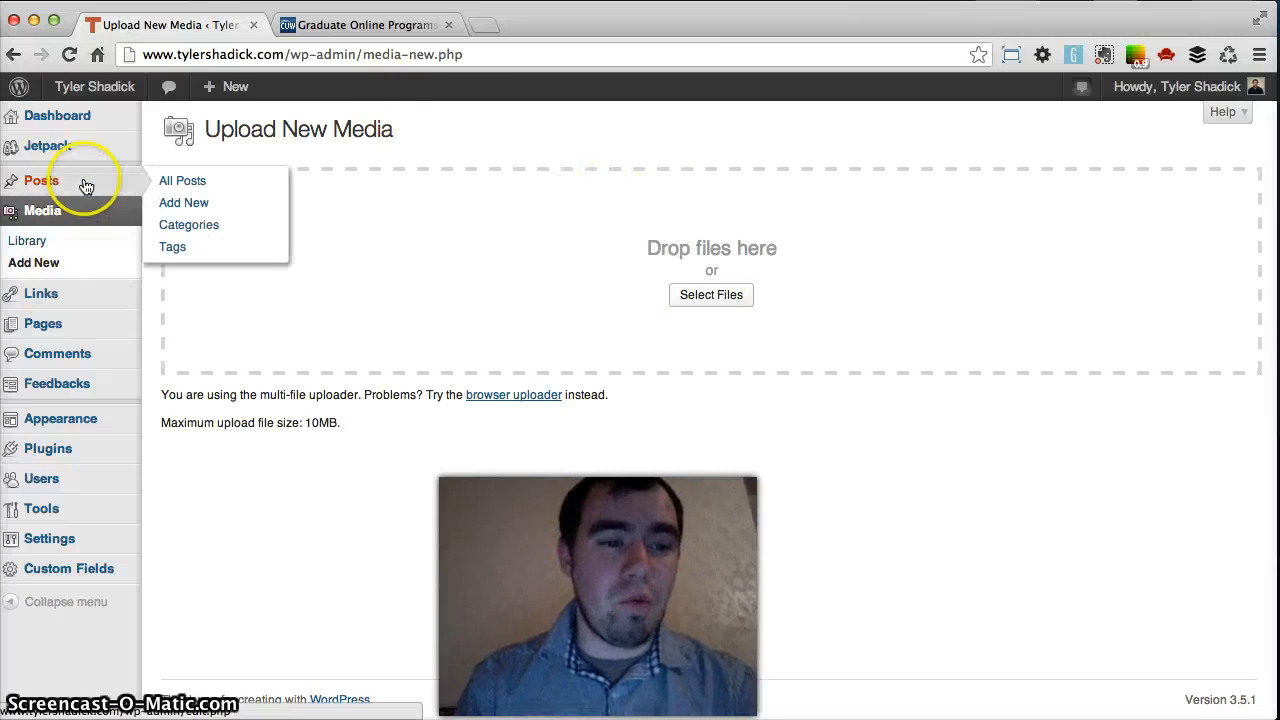
pyautogui.click(189, 204)
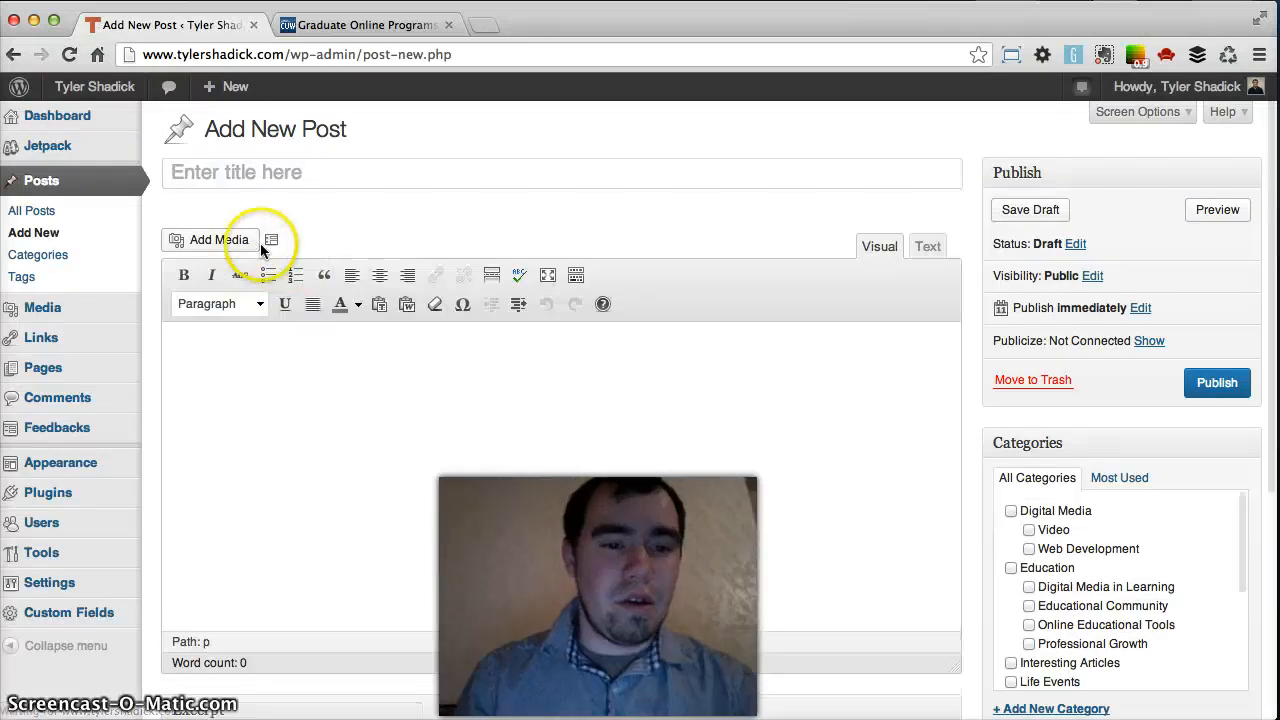
pyautogui.click(228, 247)
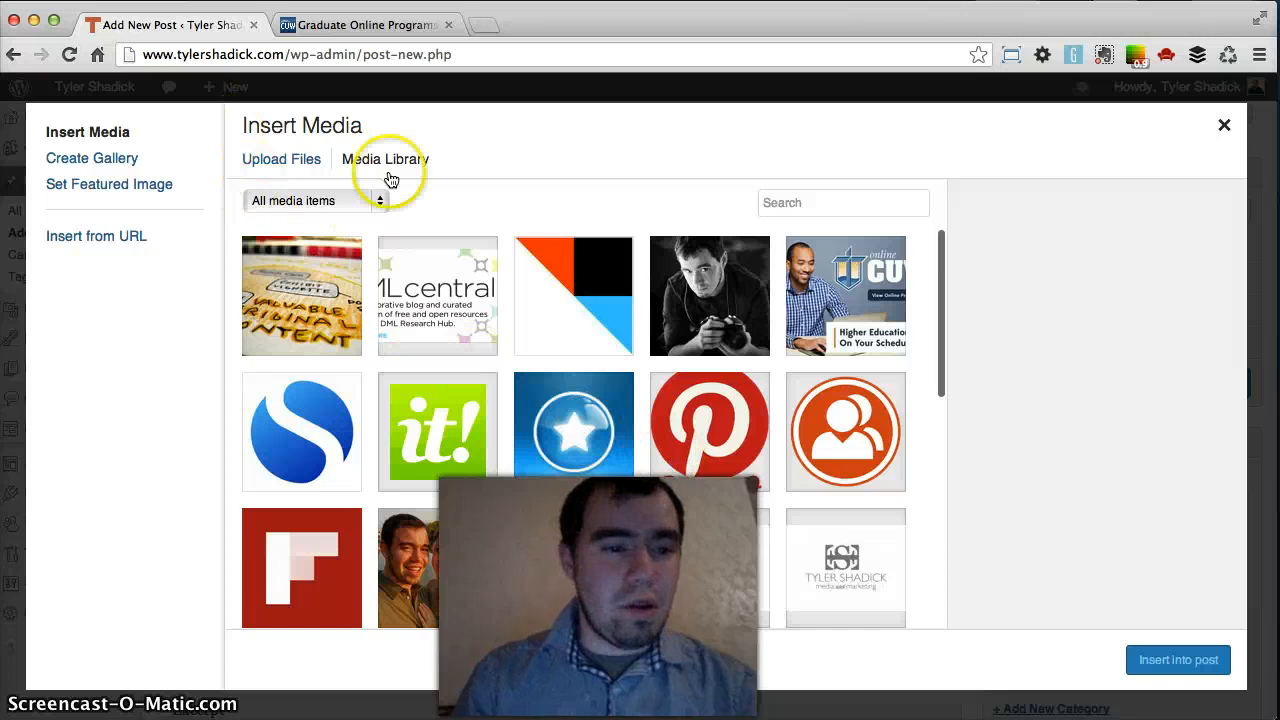
pyautogui.click(1224, 125)
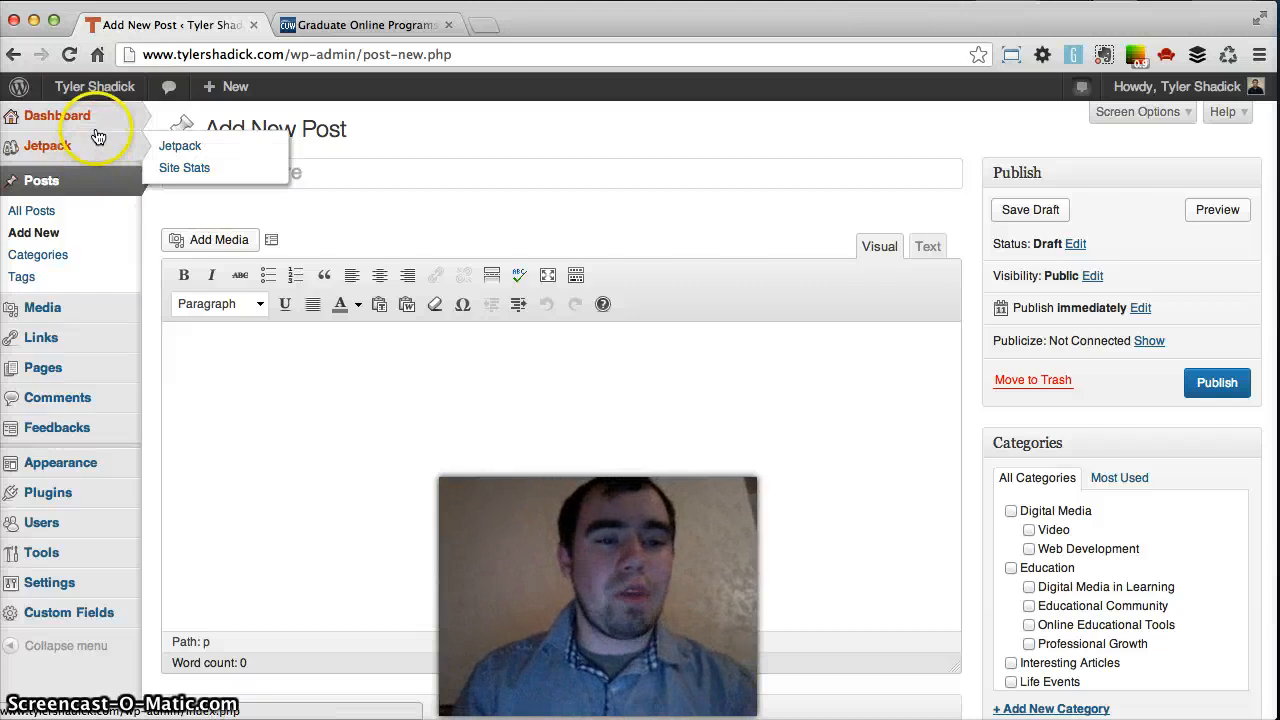
pyautogui.moveTo(99, 136)
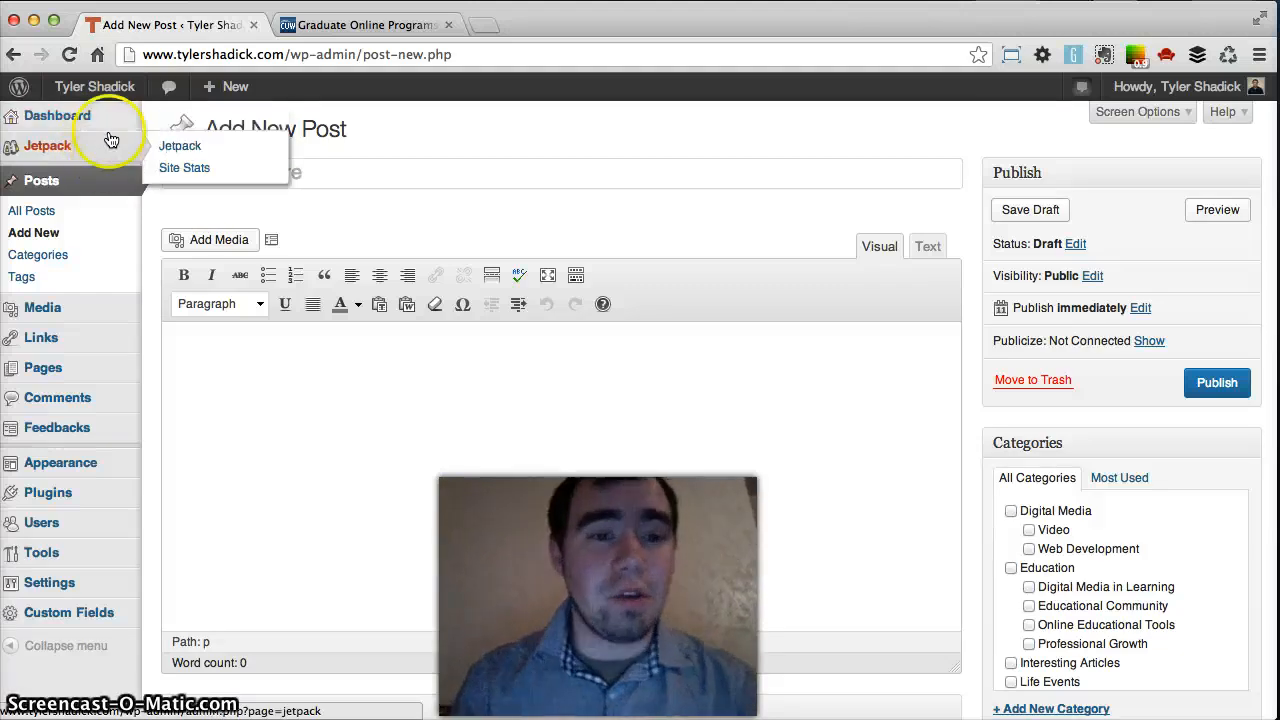
pyautogui.moveTo(90, 88)
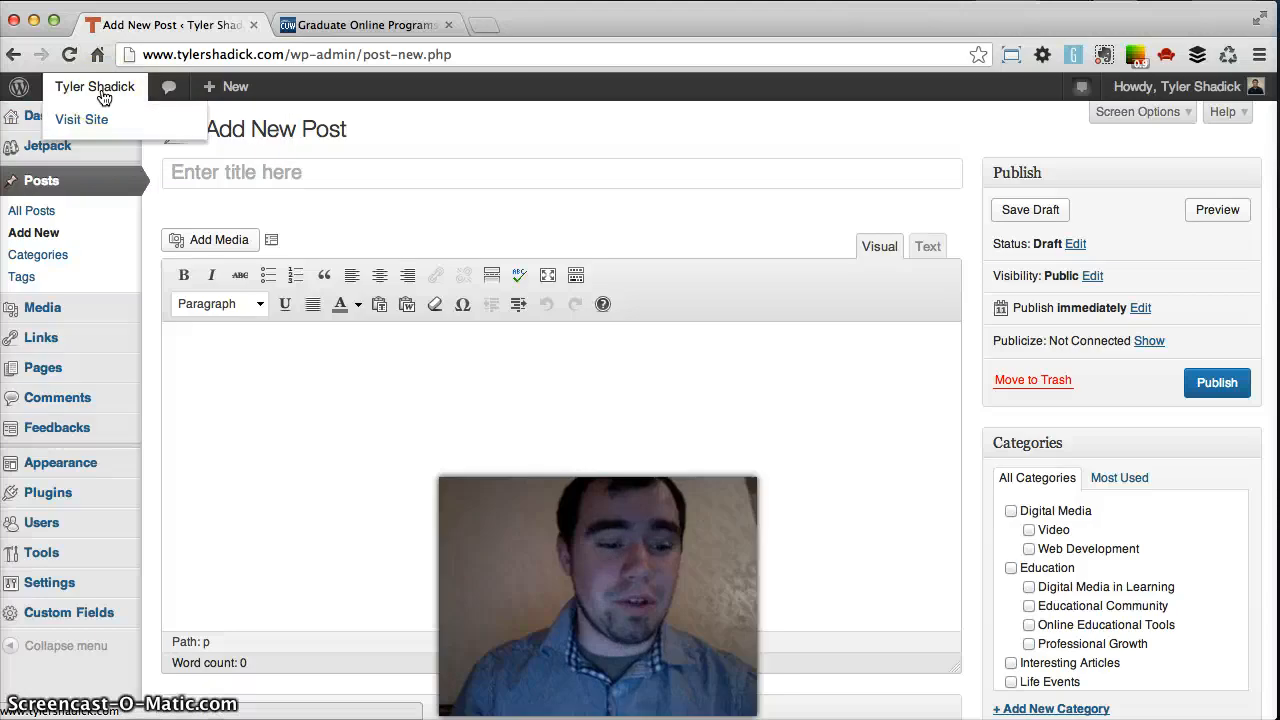